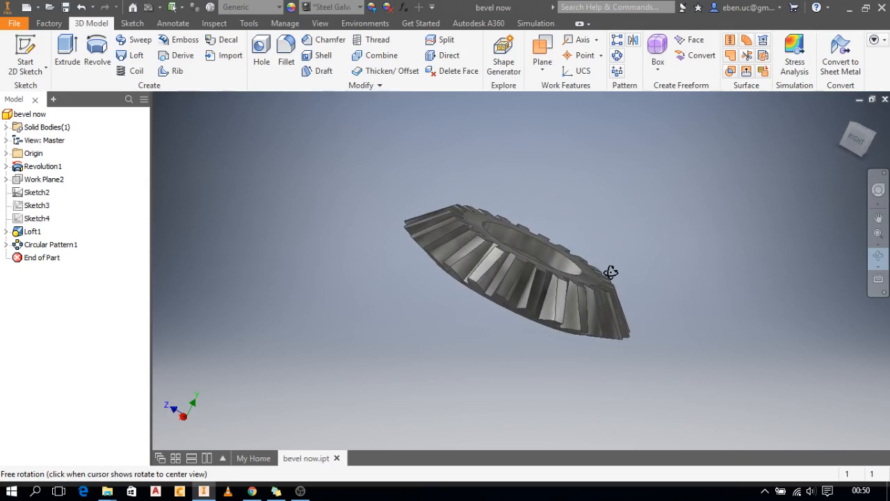
# Step: Create a new part from the metric Standard (mm).ipt template and start a 2D sketch on its XY plane
pyautogui.moveTo(613, 271); pyautogui.dragTo(542, 336)
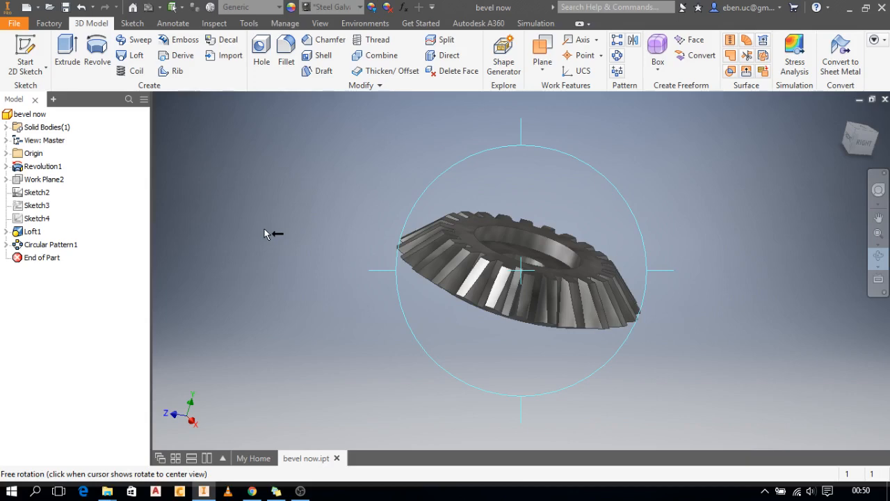
pyautogui.click(34, 55)
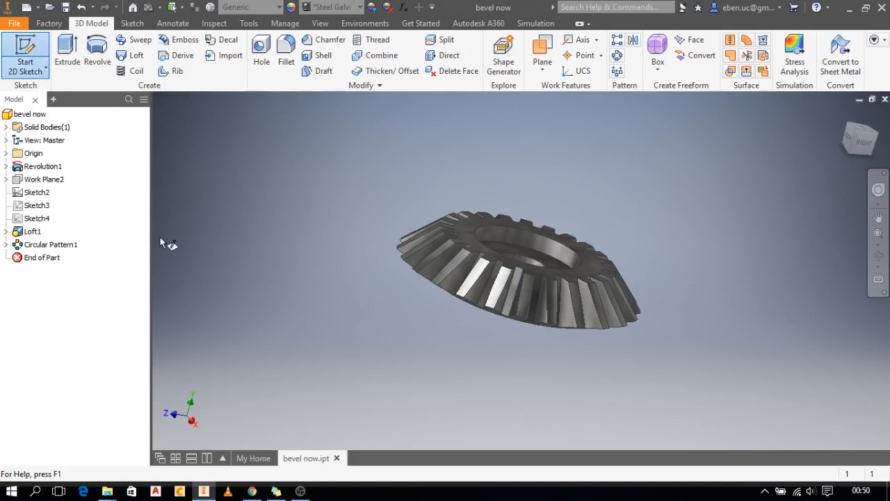
pyautogui.click(26, 9)
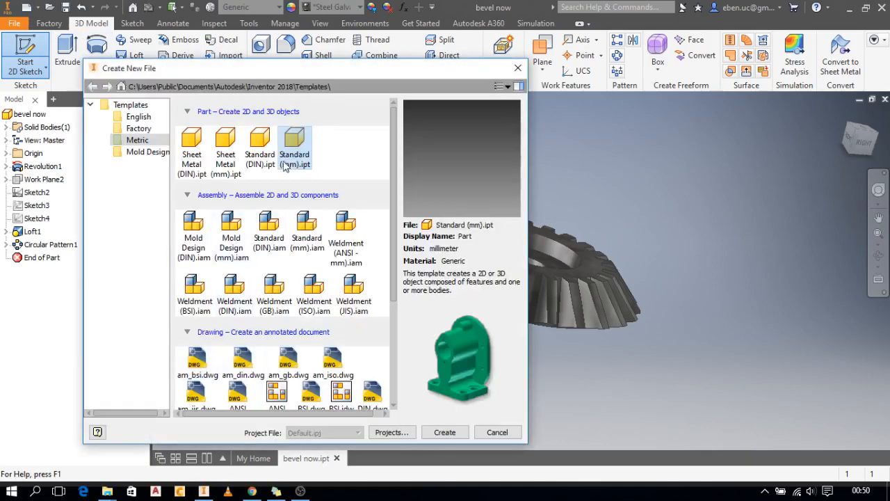
pyautogui.doubleClick(295, 159)
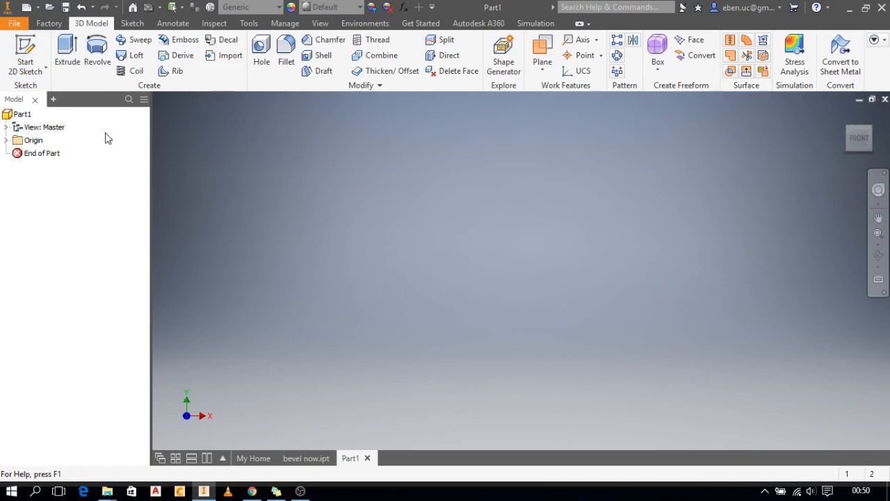
pyautogui.click(25, 55)
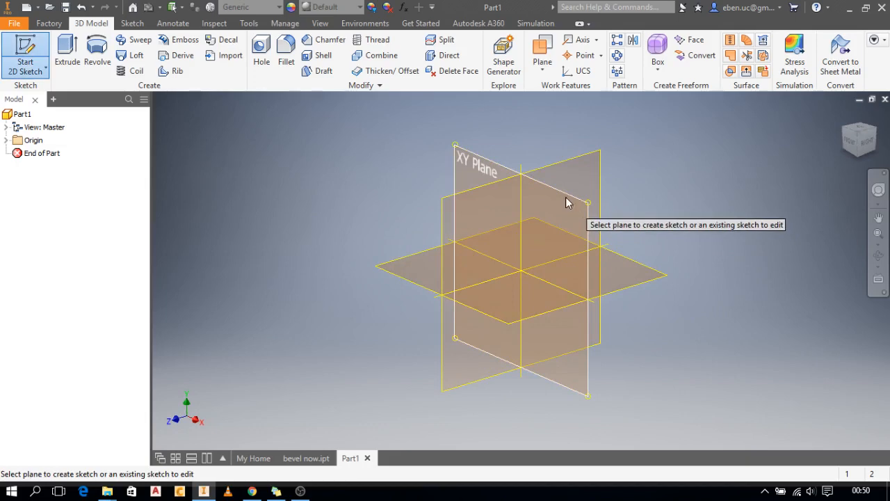
pyautogui.click(566, 200)
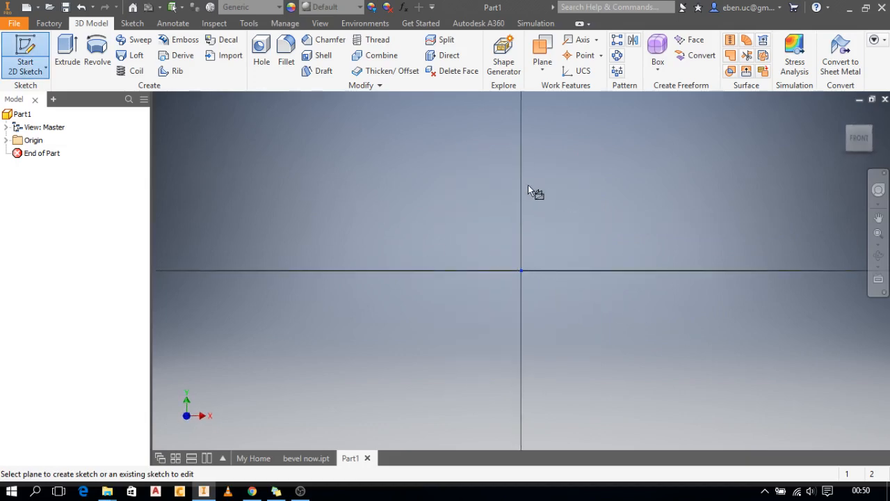
# Step: Draw a horizontal line about 7.2 mm long below and right of the origin, continuing with a rising line at 160 degrees to it
pyautogui.click(66, 52)
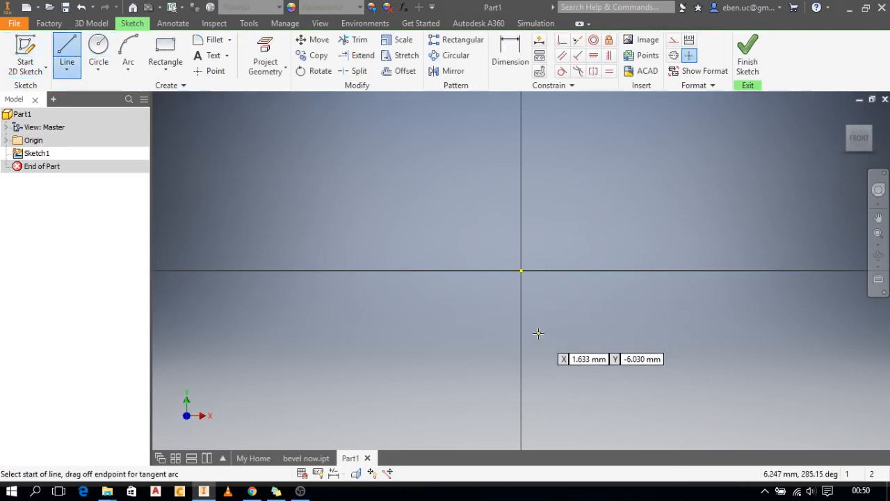
pyautogui.click(538, 332)
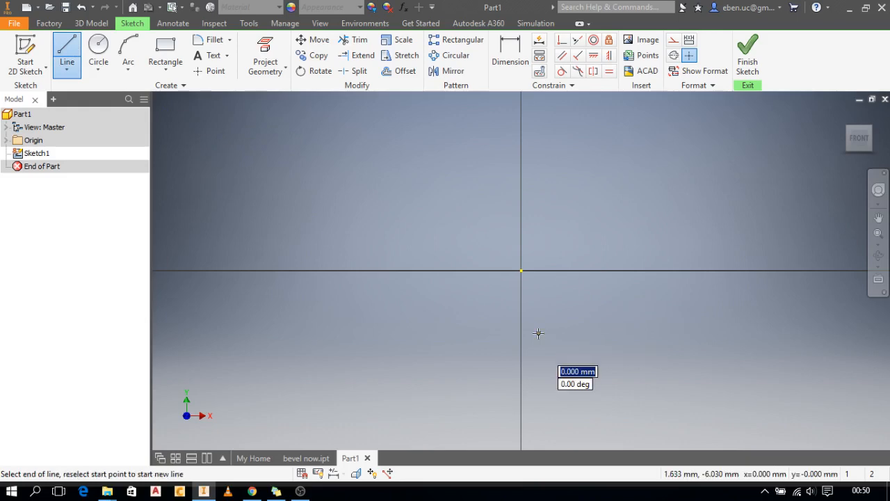
pyautogui.click(614, 333)
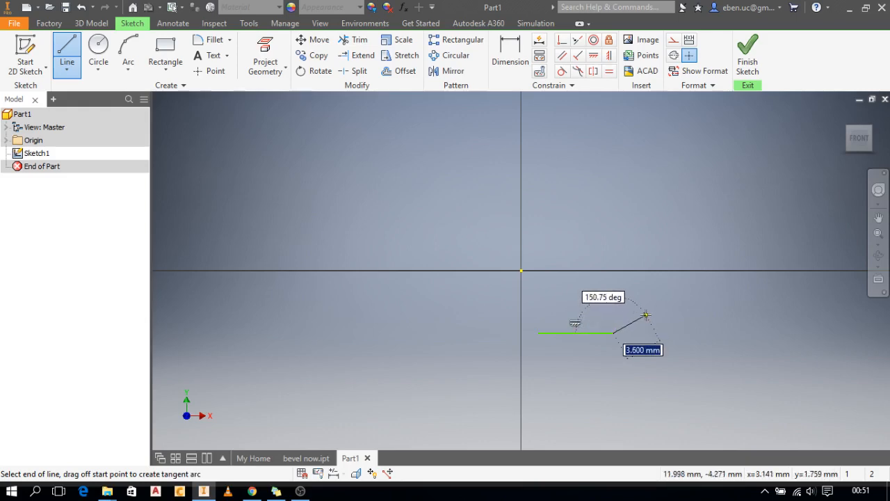
pyautogui.press('Tab')
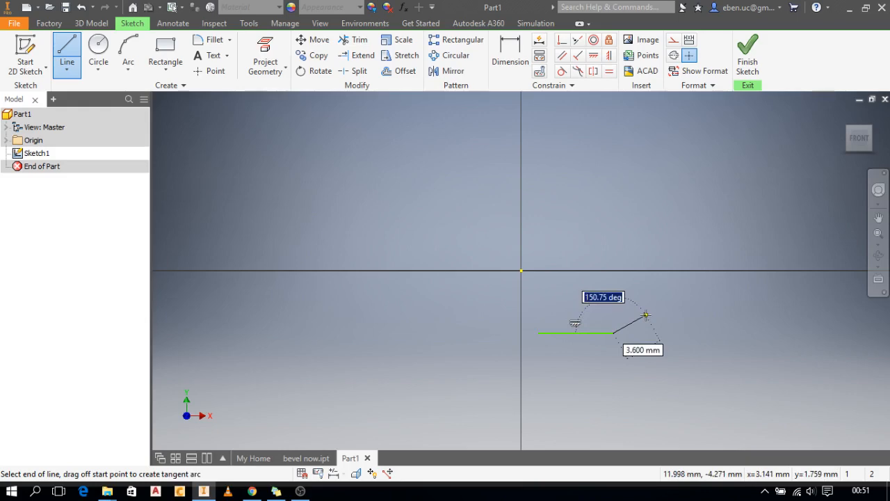
pyautogui.write('160')
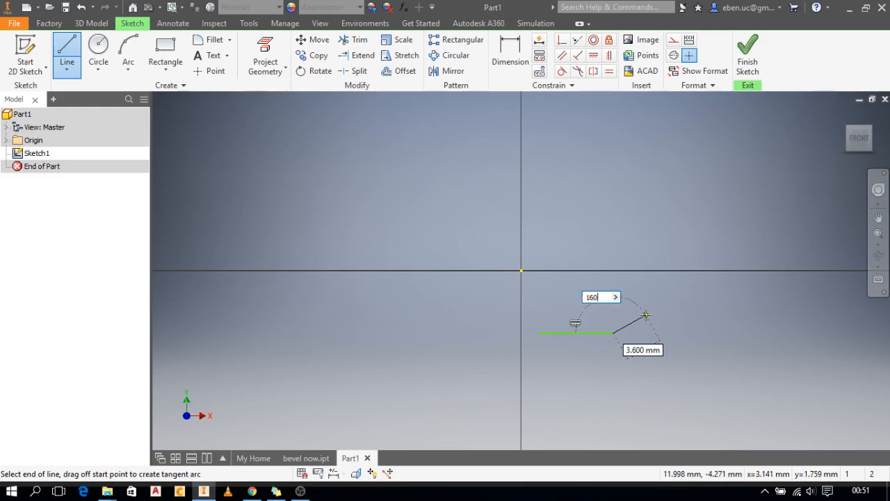
pyautogui.press('Tab')
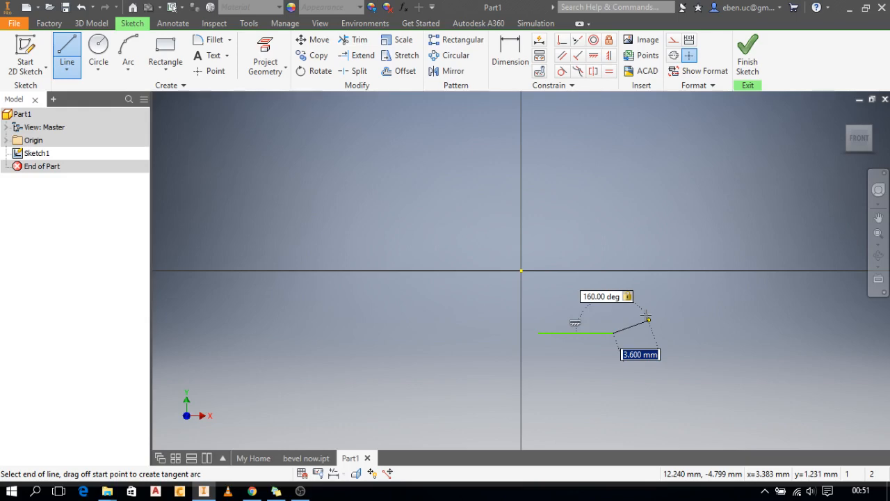
pyautogui.press('Tab')
pyautogui.press('Tab')
pyautogui.press('Tab')
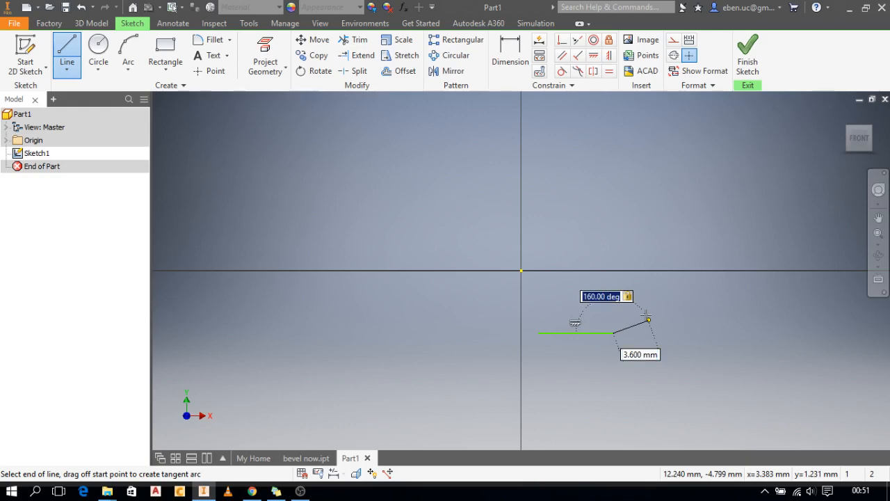
pyautogui.press('Tab')
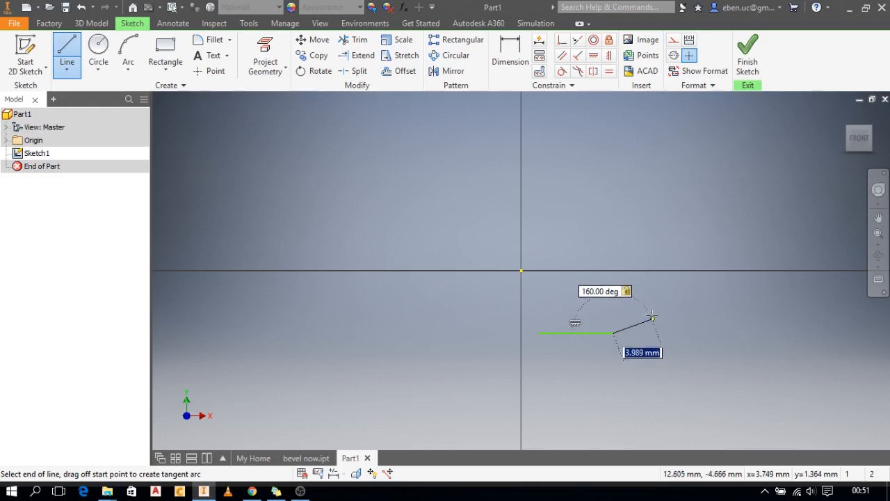
pyautogui.click(659, 316)
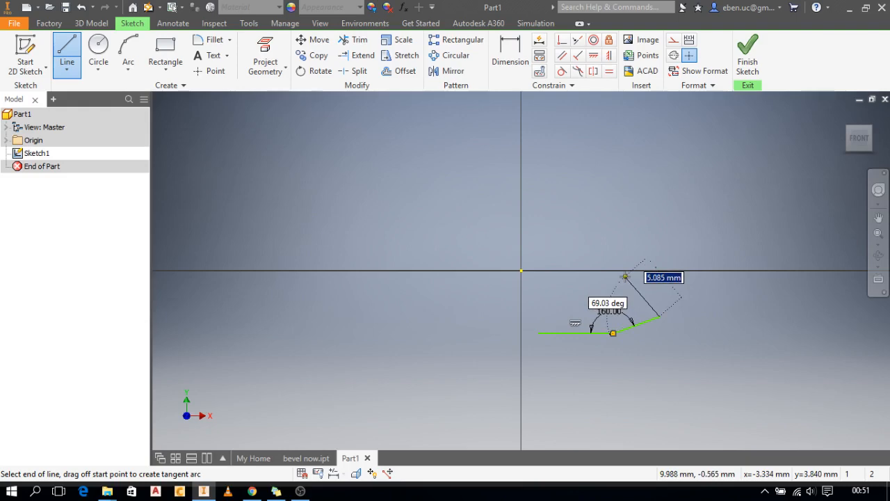
# Step: Close the profile with an inward-slanting line about 5.1 mm long, a short horizontal top edge, a step down and a vertical inner edge
pyautogui.click(625, 276)
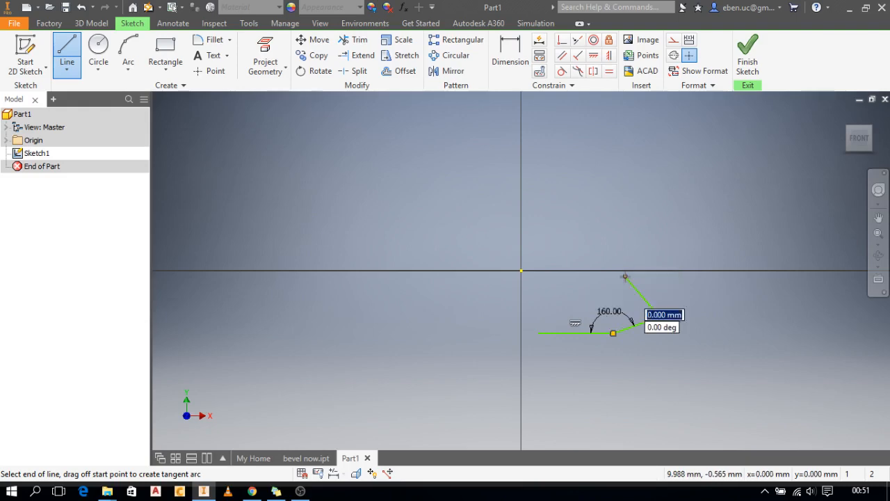
pyautogui.click(583, 277)
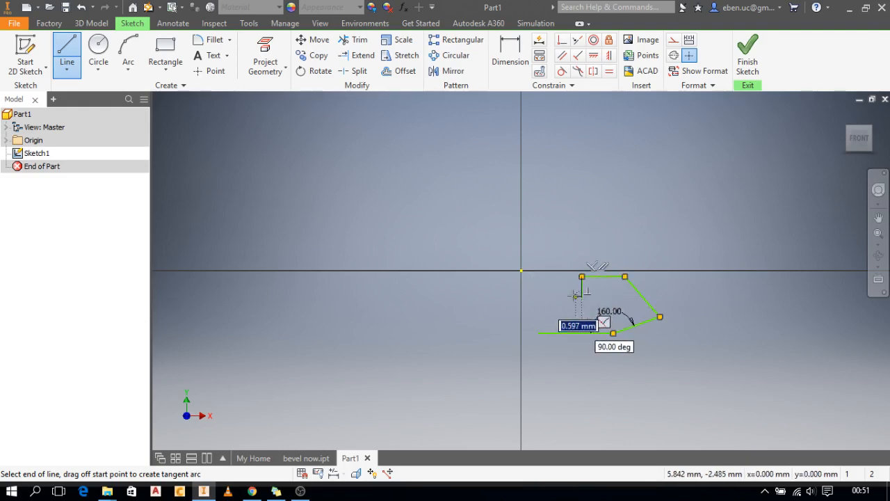
pyautogui.click(538, 296)
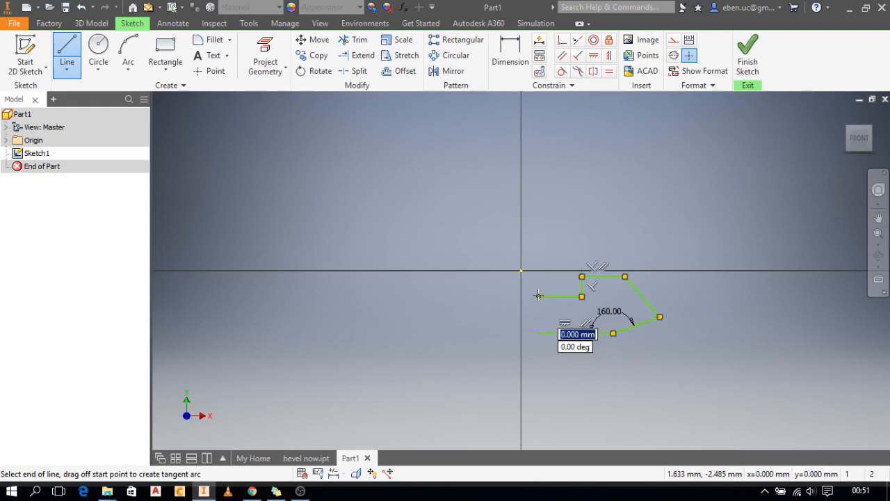
pyautogui.click(538, 333)
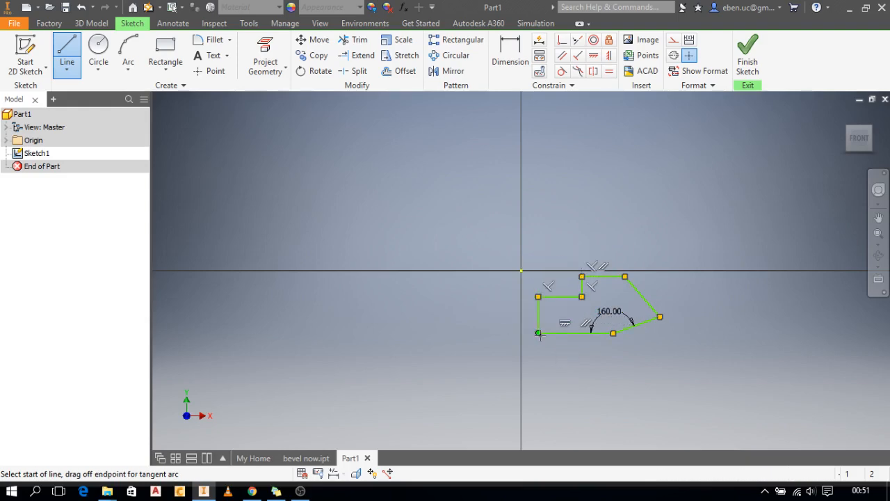
# Step: Draw a vertical centerline along the Y axis through the origin, extending above and below the profile
pyautogui.click(624, 276)
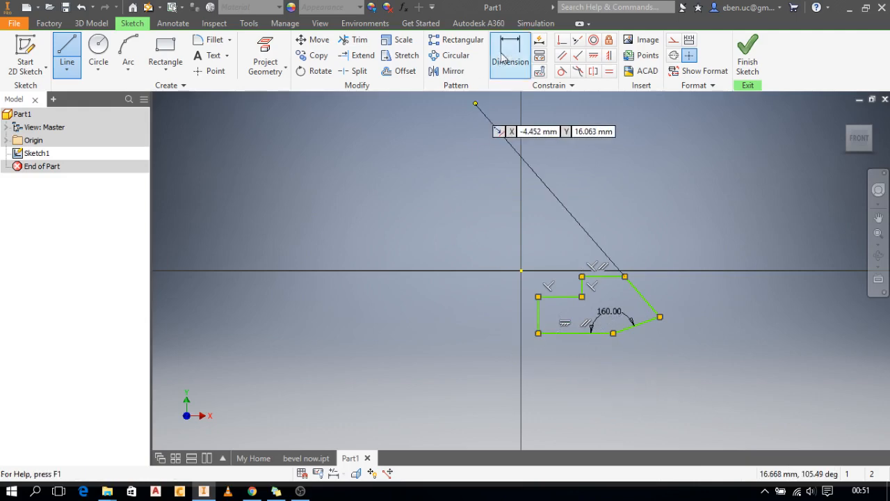
pyautogui.click(674, 56)
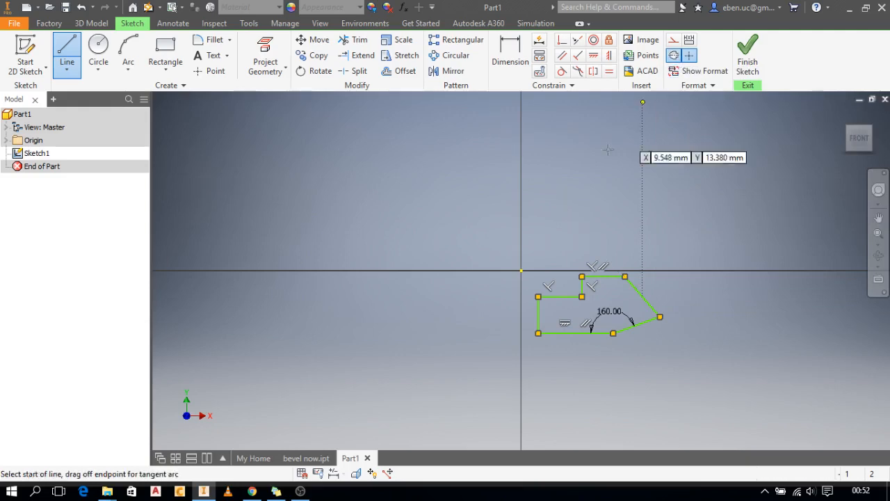
pyautogui.click(521, 381)
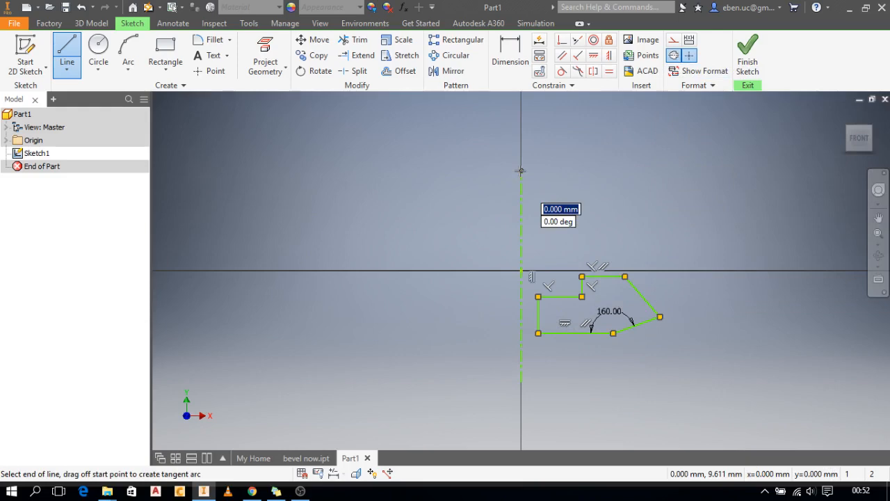
pyautogui.click(521, 171)
pyautogui.press('Escape')
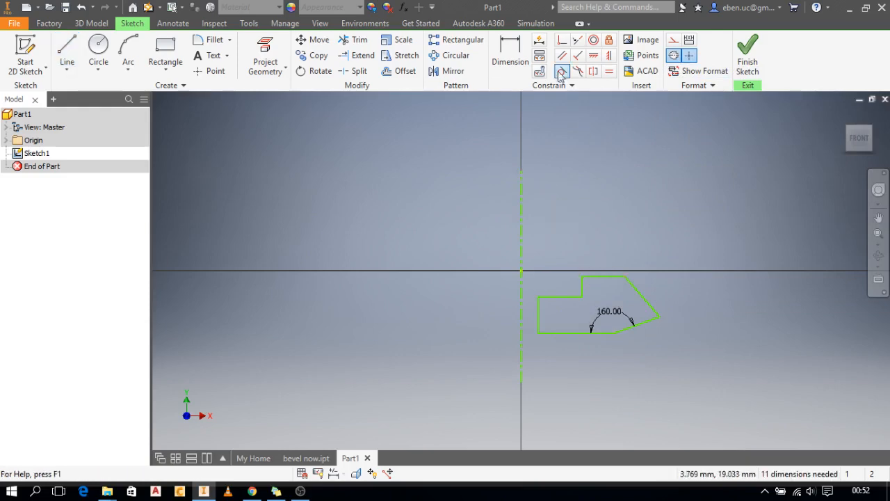
# Step: Draw a horizontal centerline about 8.9 mm long from the profile's outermost vertex inward towards the vertical centerline
pyautogui.click(67, 54)
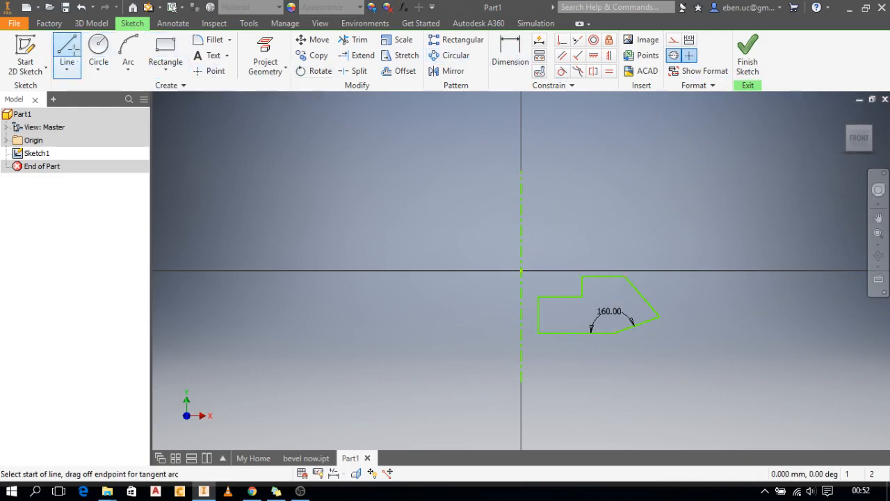
pyautogui.click(674, 61)
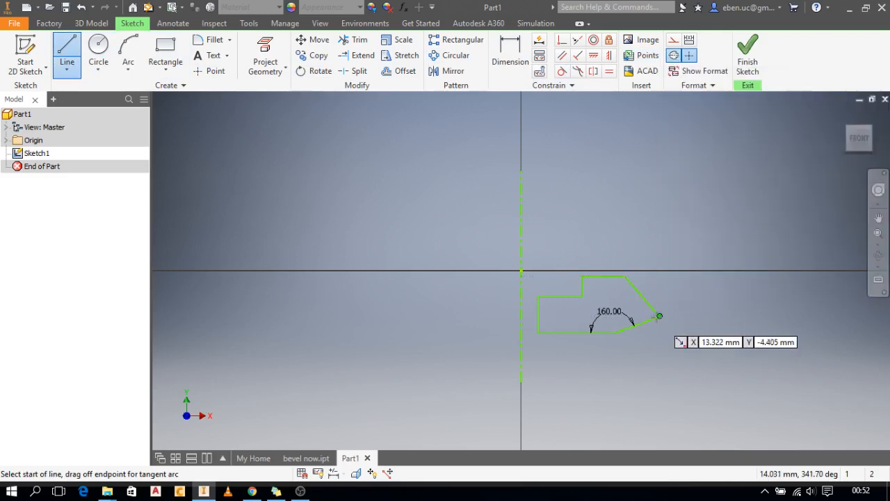
pyautogui.click(660, 316)
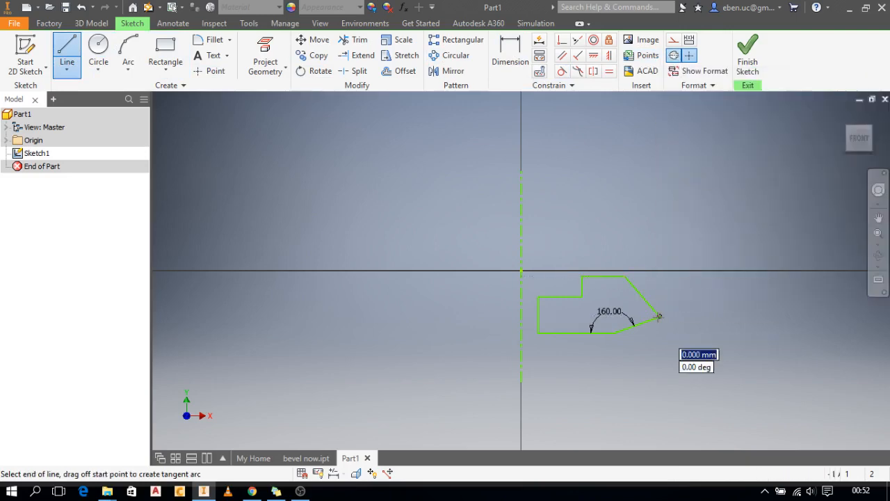
pyautogui.click(568, 316)
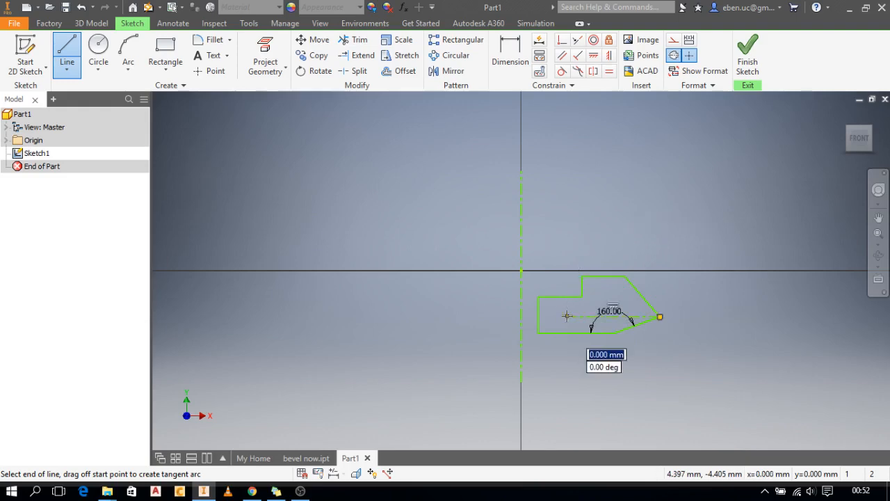
pyautogui.press('Escape')
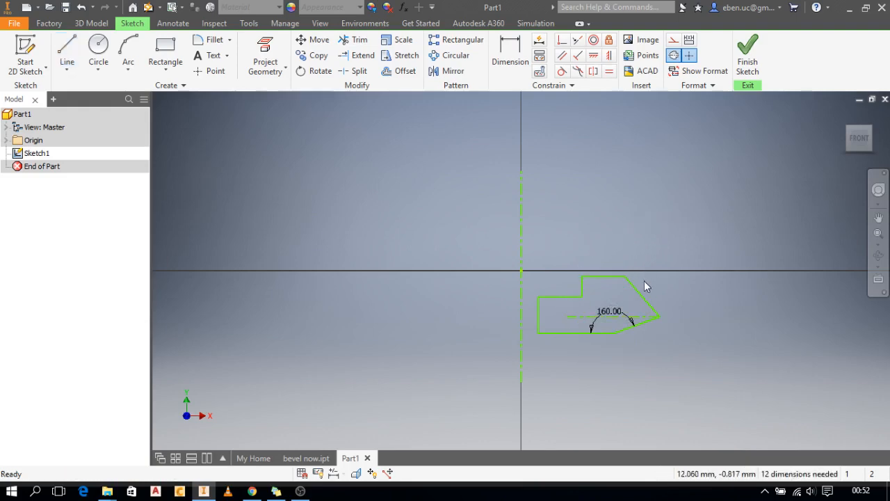
# Step: Dimension the angle between the upper slanted edge and the horizontal centerline as 45 degrees
pyautogui.click(519, 70)
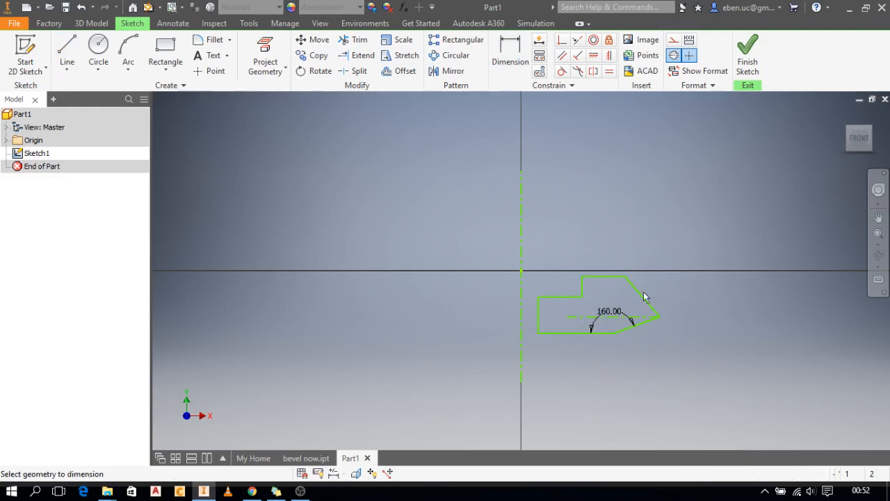
pyautogui.click(646, 315)
pyautogui.click(653, 317)
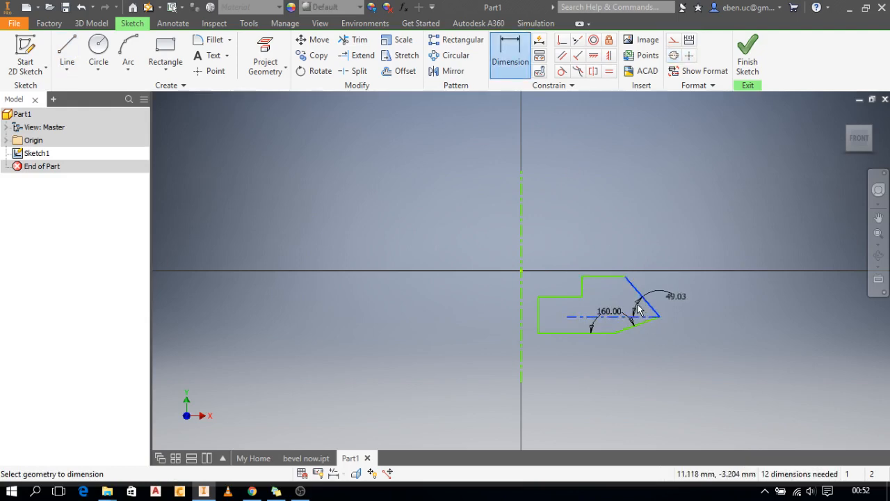
pyautogui.click(673, 297)
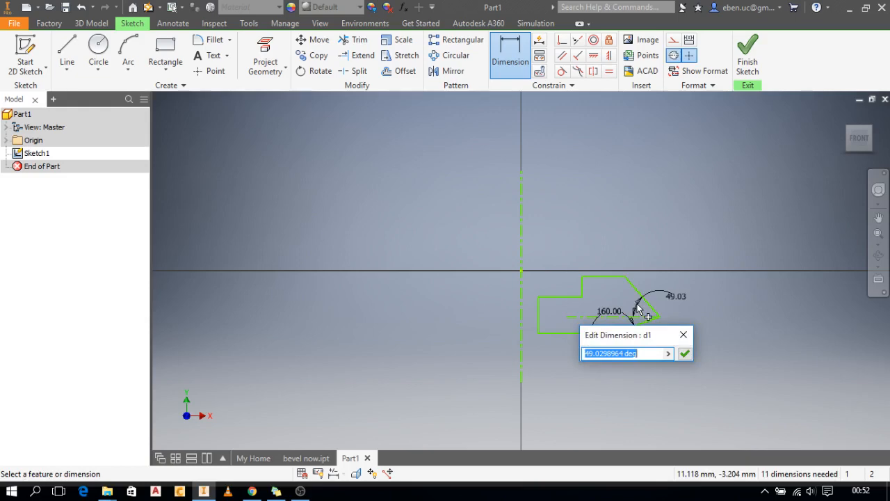
pyautogui.write('45')
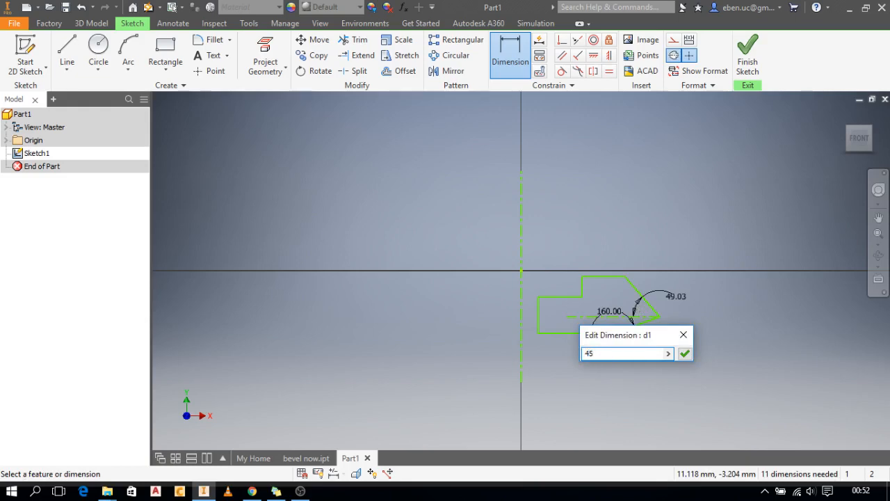
pyautogui.click(685, 354)
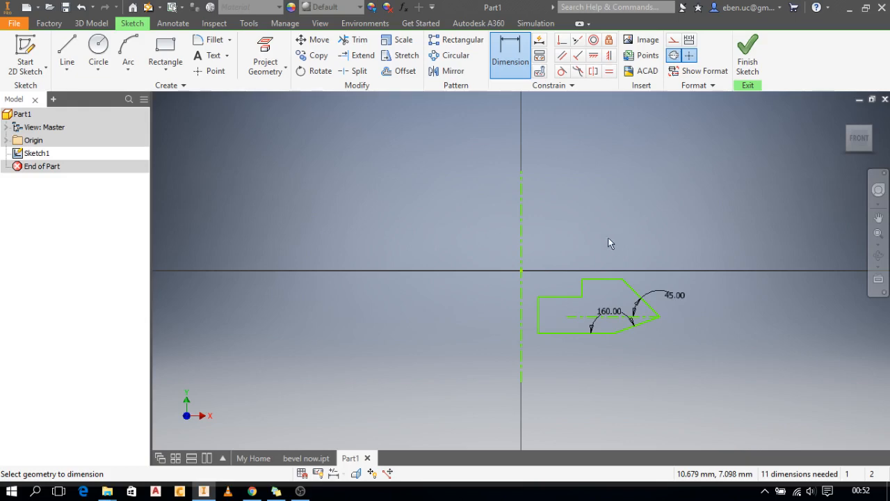
# Step: Dimension the length of the profile's bottom horizontal edge as 7 mm
pyautogui.click(566, 335)
pyautogui.click(569, 353)
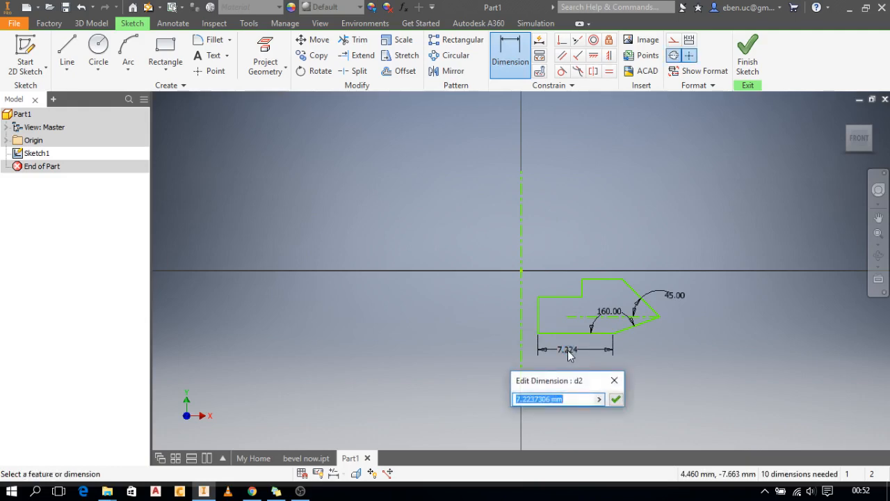
pyautogui.write('7')
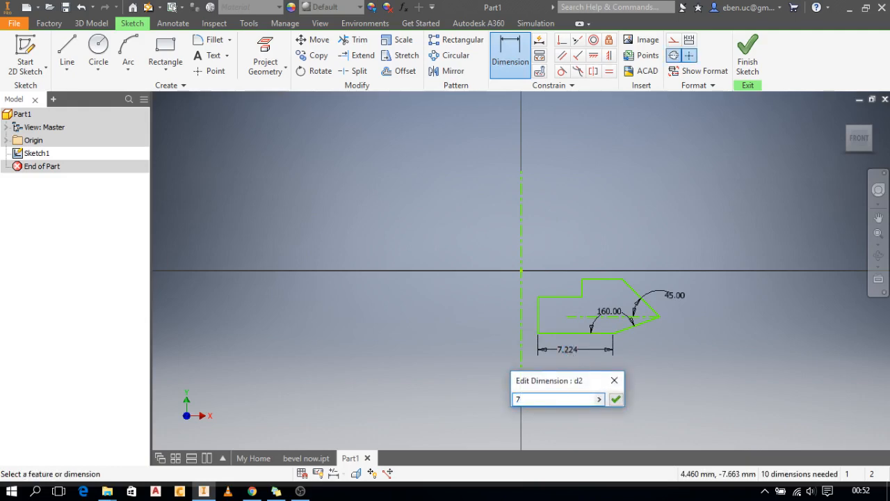
pyautogui.click(569, 349)
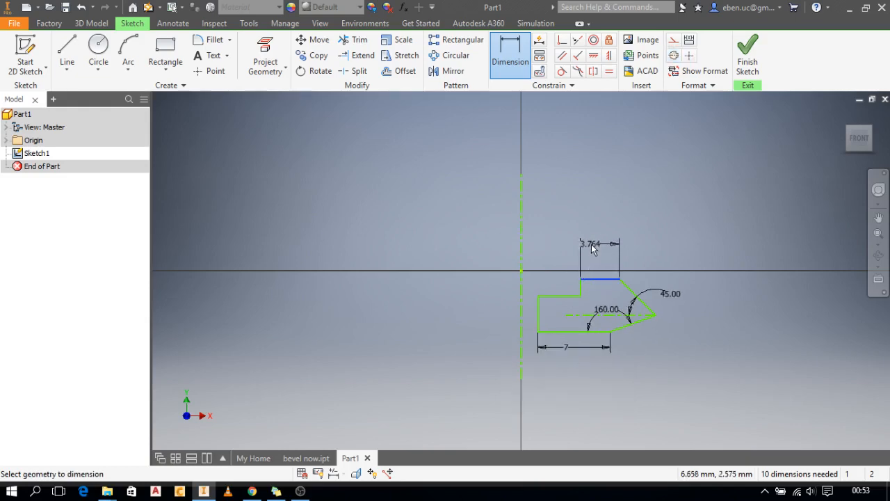
# Step: Dimension the profile's top horizontal edge and the lower horizontal step edge beside it as 4 mm each
pyautogui.click(591, 244)
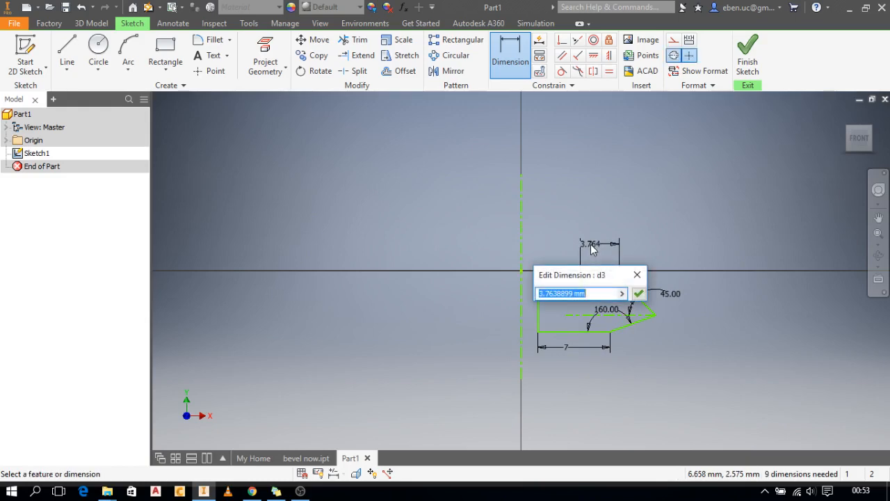
pyautogui.write('4')
pyautogui.press('Return')
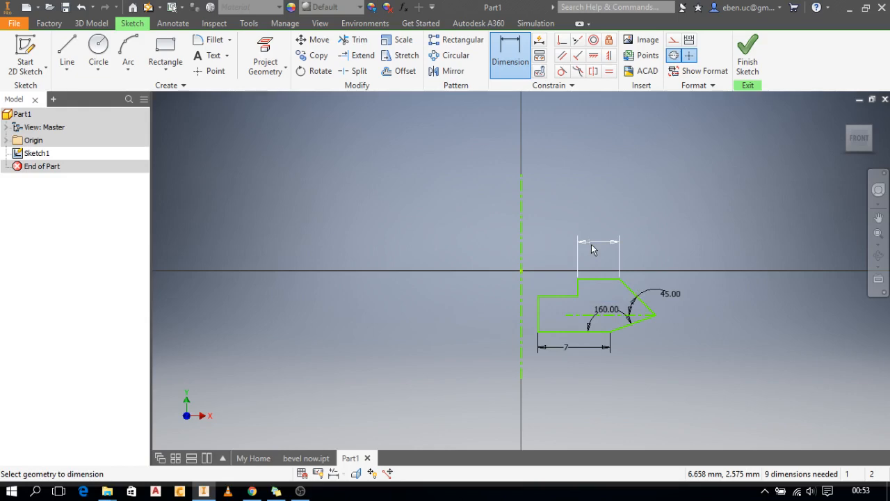
pyautogui.click(560, 296)
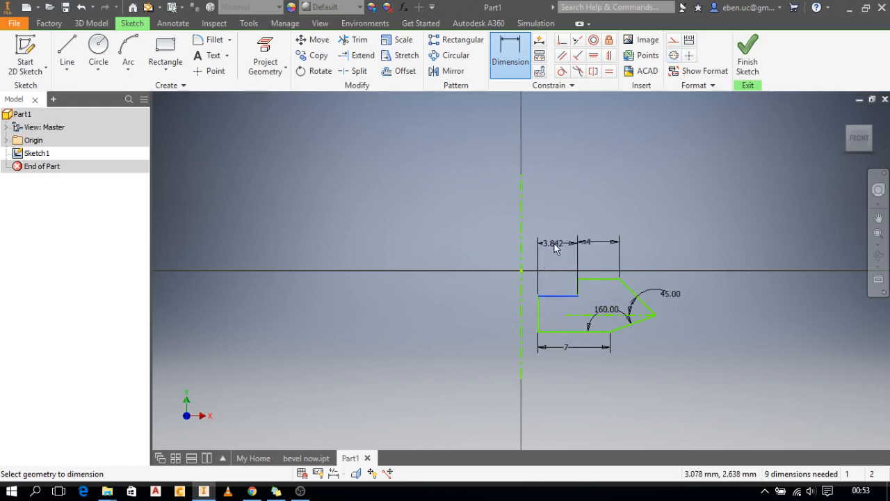
pyautogui.click(554, 243)
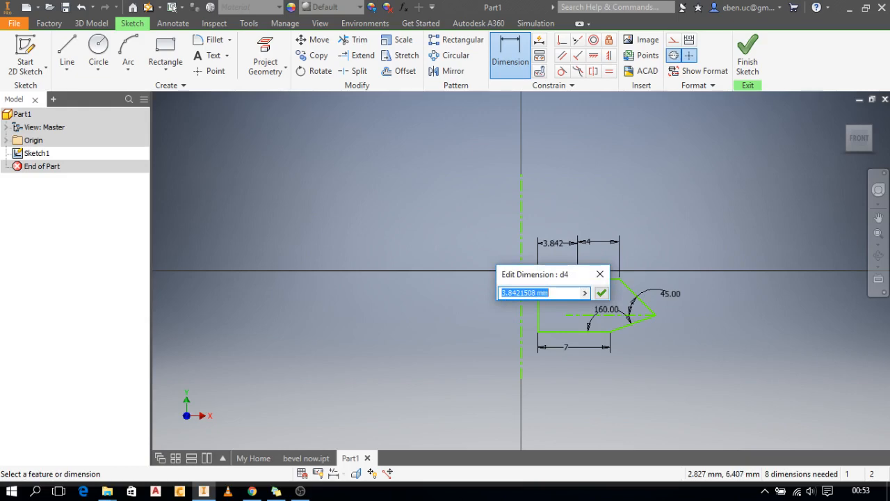
pyautogui.write('4')
pyautogui.click(602, 292)
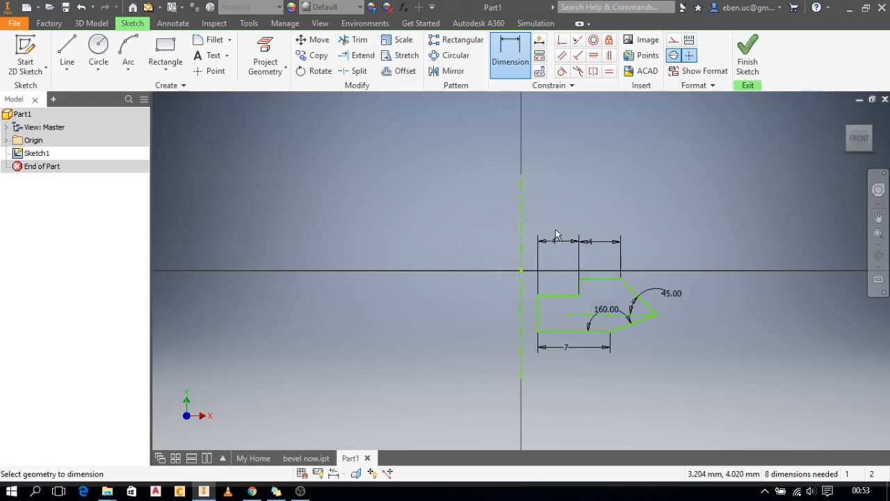
# Step: Dimension the height of the short vertical step edge as 1.5 mm
pyautogui.click(581, 287)
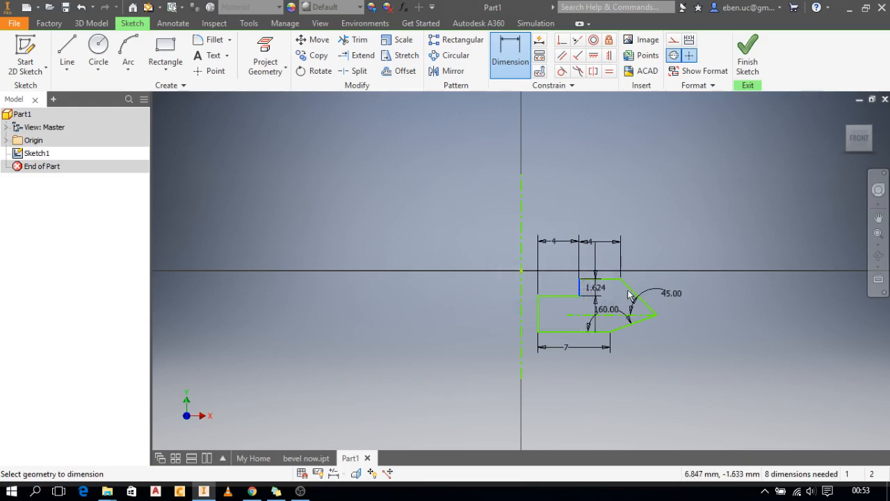
pyautogui.click(700, 276)
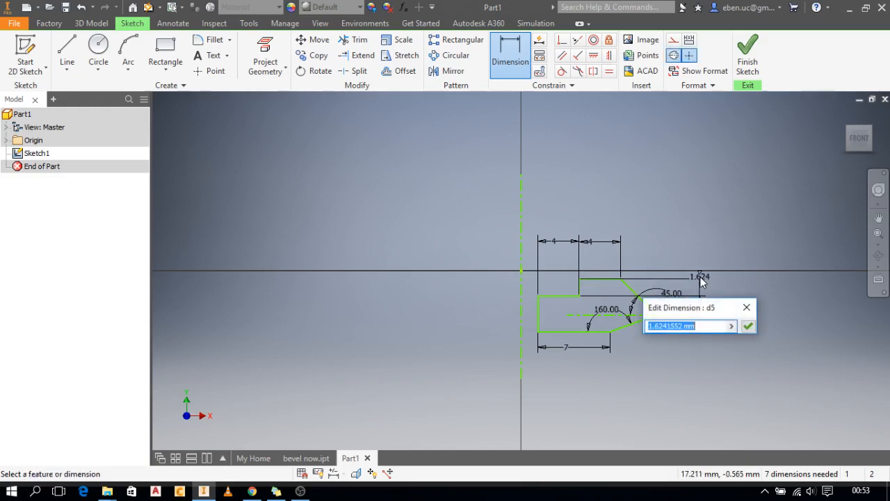
pyautogui.write('1.5')
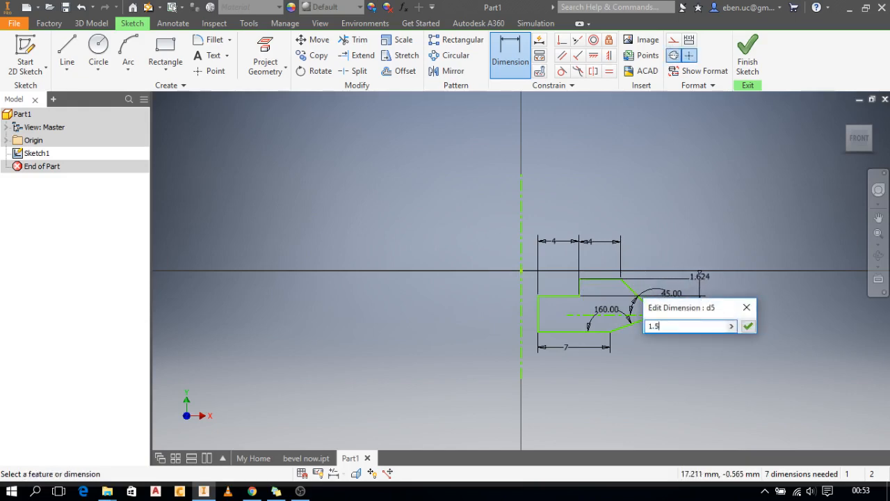
pyautogui.click(746, 327)
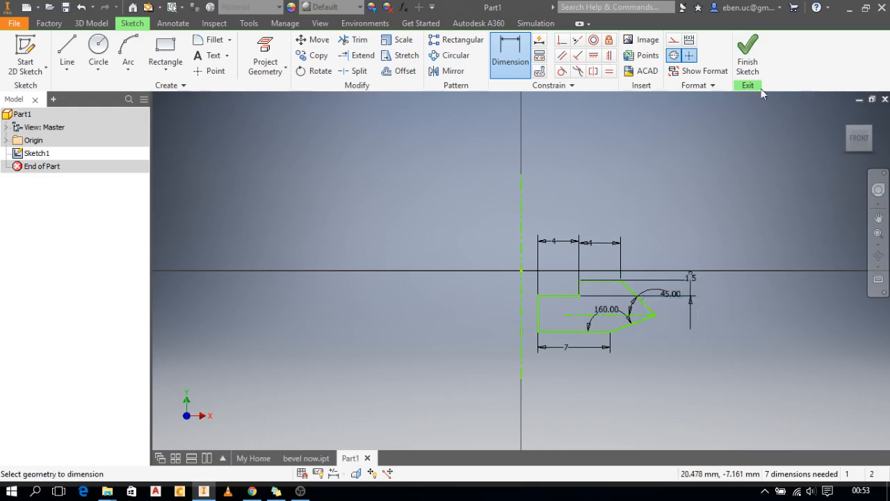
# Step: Finish the sketch and revolve the profile a full turn around the vertical centerline to form the gear blank
pyautogui.click(748, 56)
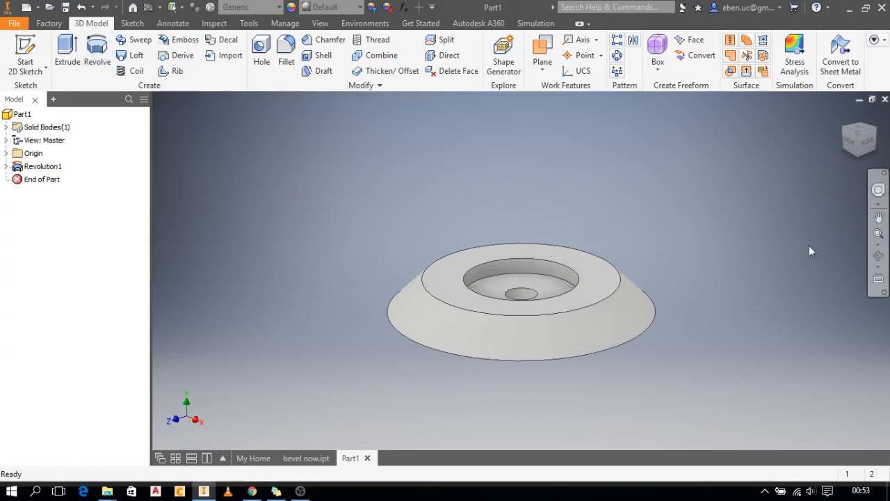
pyautogui.click(879, 257)
pyautogui.moveTo(590, 279); pyautogui.dragTo(608, 251)
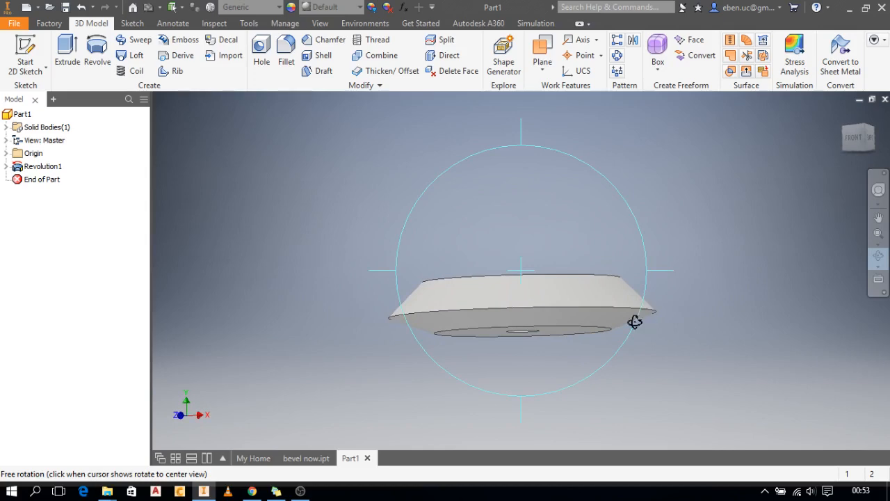
pyautogui.moveTo(603, 310); pyautogui.dragTo(600, 282)
pyautogui.moveTo(529, 249); pyautogui.dragTo(537, 281)
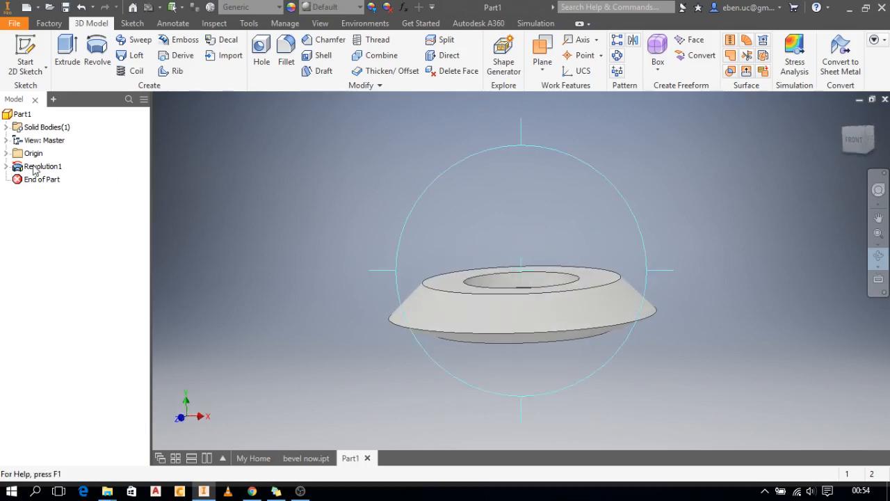
# Step: Expand the part's Origin folder and turn on the visibility of the Z Axis
pyautogui.click(6, 154)
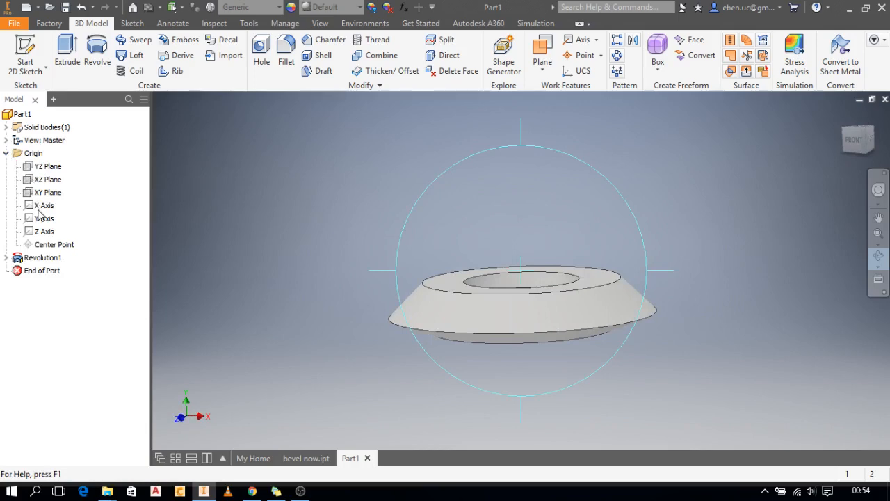
pyautogui.press('Escape')
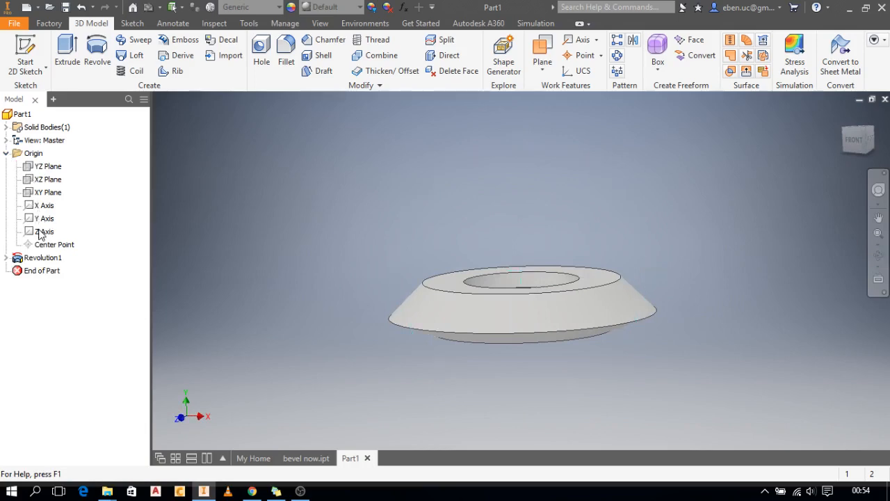
pyautogui.click(878, 256)
pyautogui.moveTo(601, 269); pyautogui.dragTo(562, 302)
pyautogui.press('Escape')
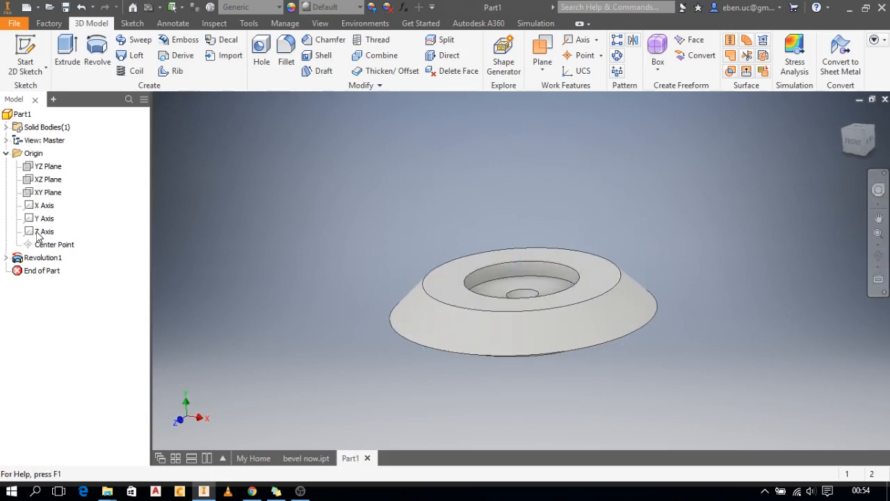
pyautogui.click(43, 232)
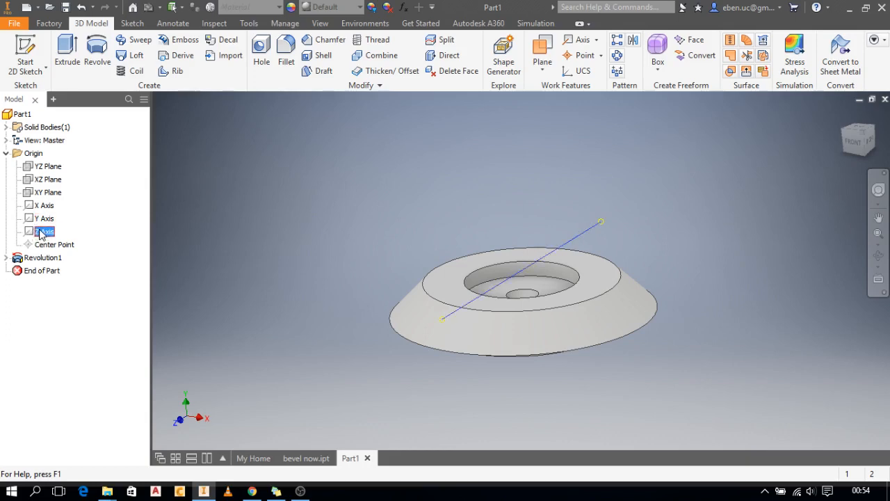
pyautogui.click(45, 219)
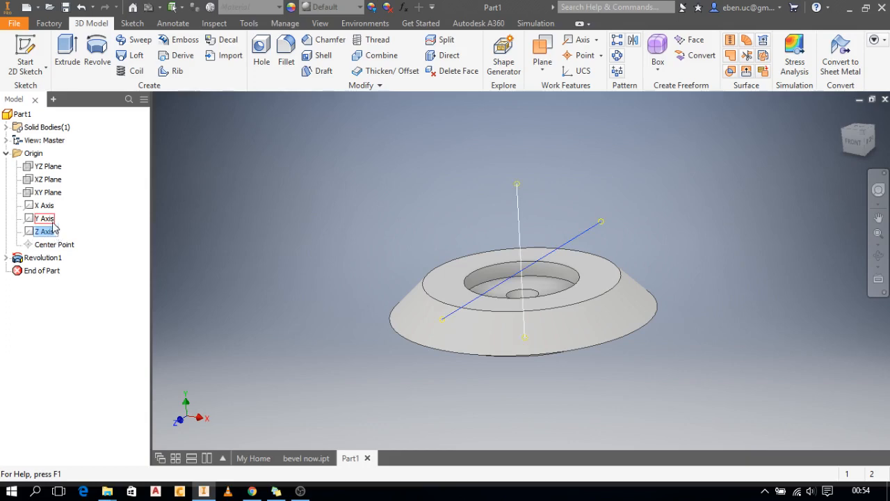
pyautogui.click(45, 232)
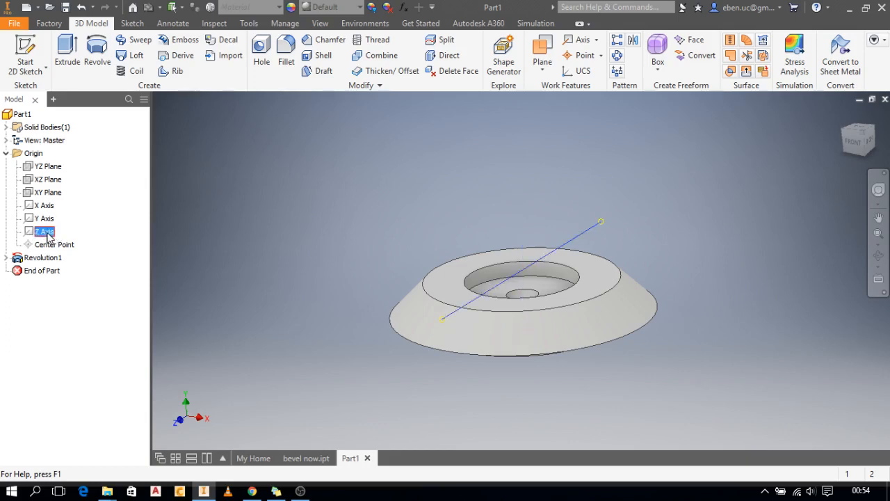
pyautogui.rightClick(48, 237)
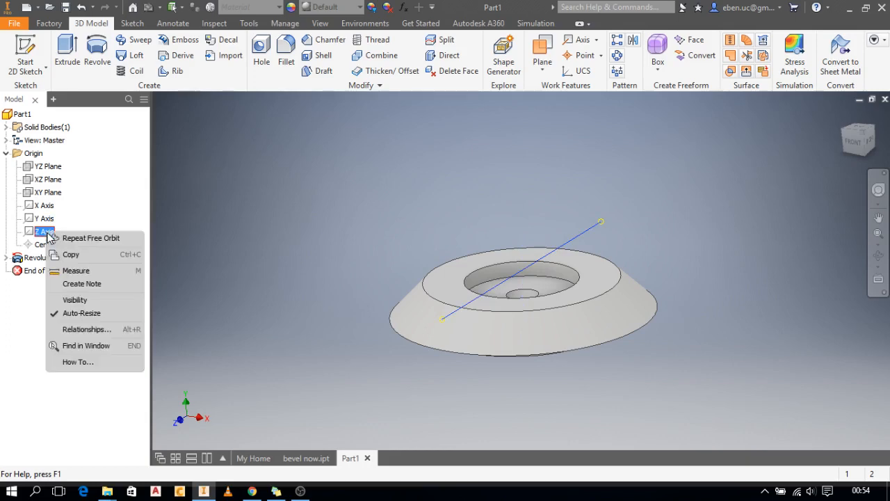
pyautogui.click(73, 299)
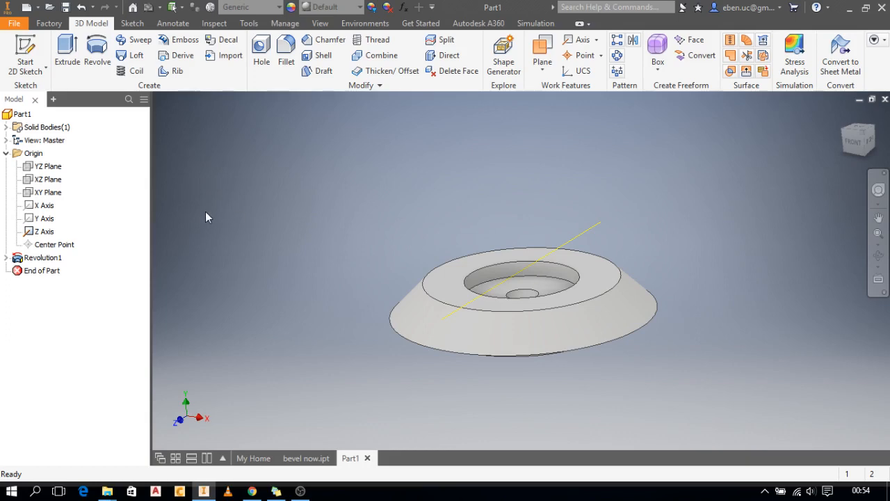
# Step: Turn on the visibility of the origin XZ Plane
pyautogui.click(40, 184)
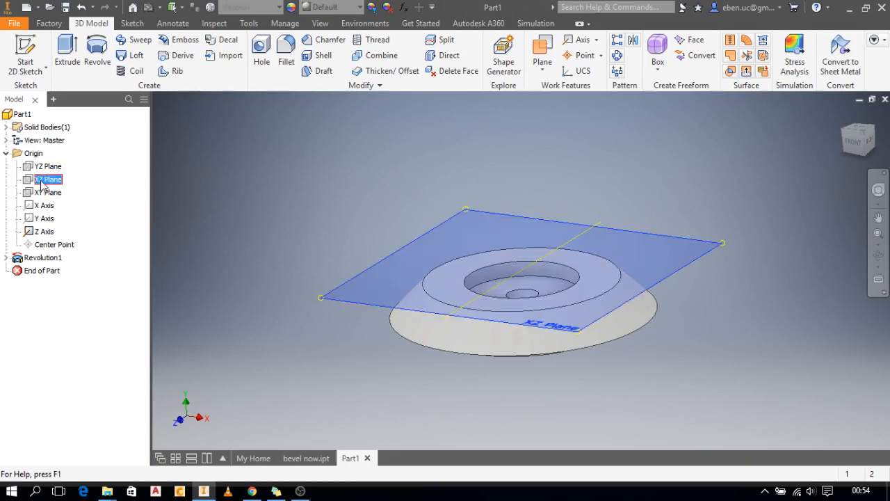
pyautogui.rightClick(40, 182)
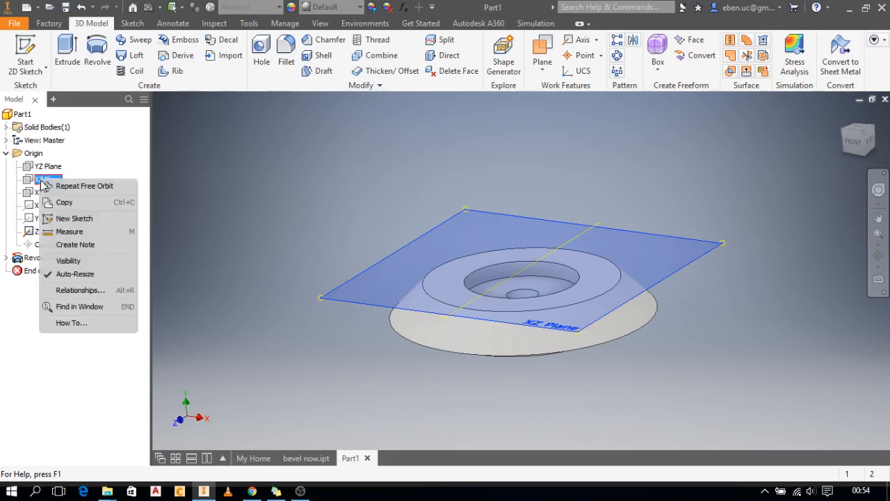
pyautogui.click(77, 260)
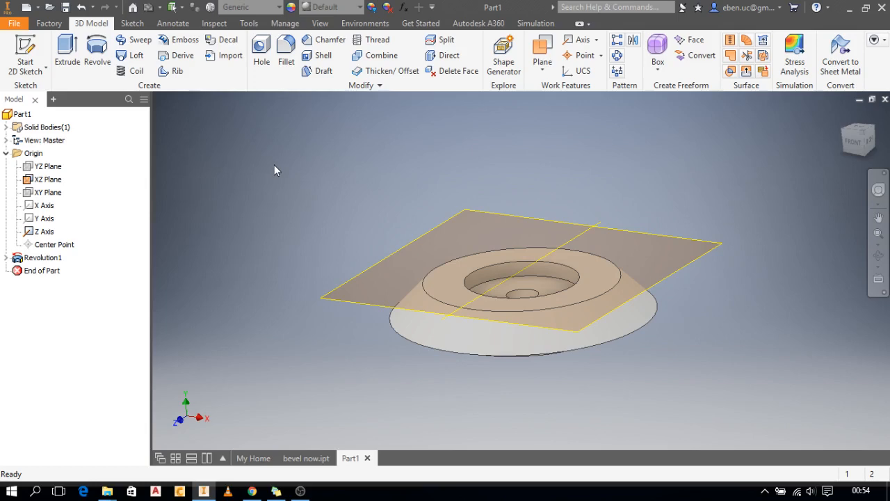
# Step: Create a work plane through the Z Axis, angled 200 degrees to the XZ Plane, using Angle to Plane around Edge
pyautogui.click(542, 74)
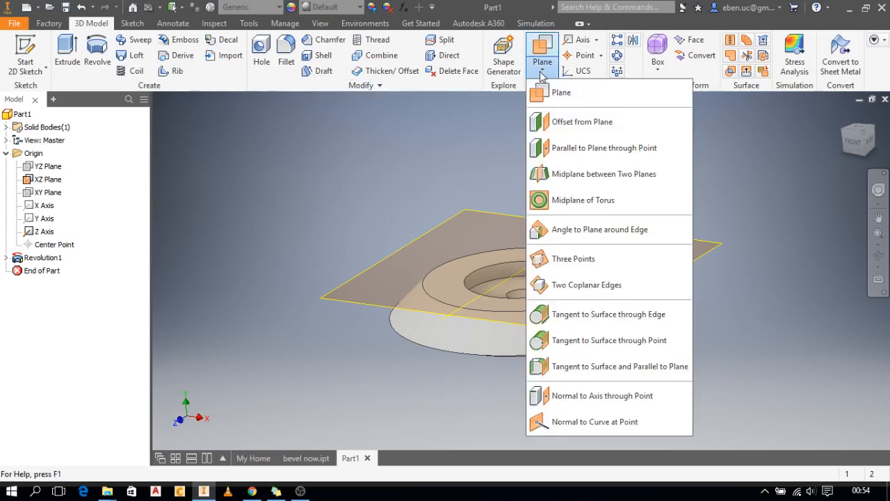
pyautogui.click(564, 233)
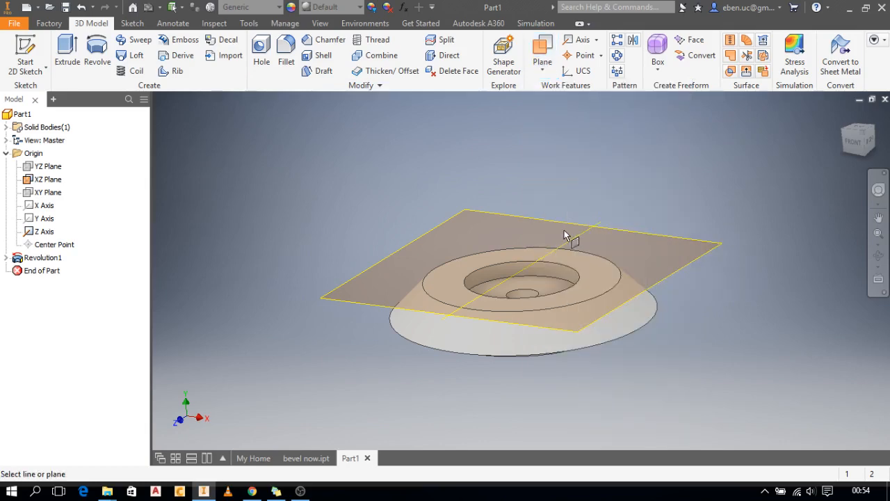
pyautogui.click(418, 311)
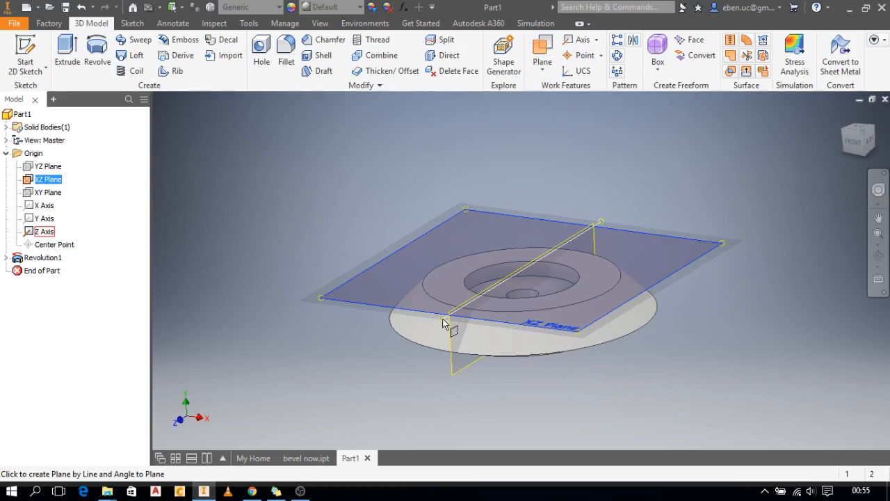
pyautogui.click(444, 322)
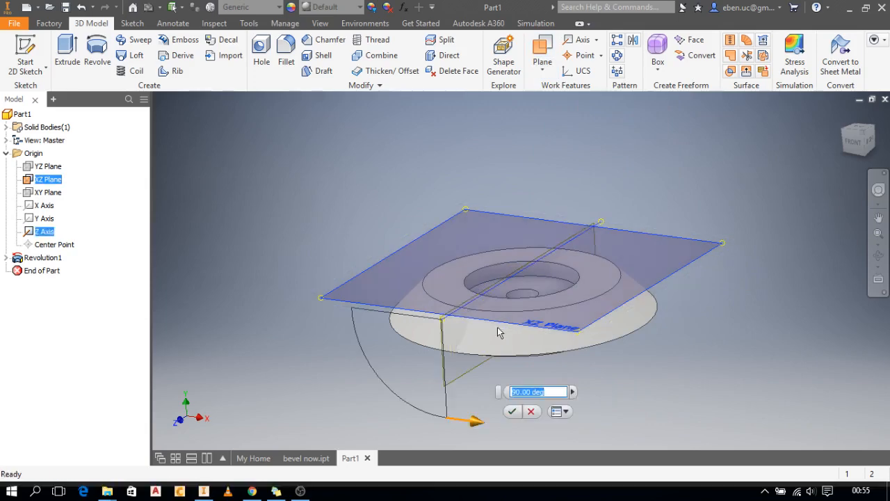
pyautogui.moveTo(471, 426); pyautogui.dragTo(543, 295)
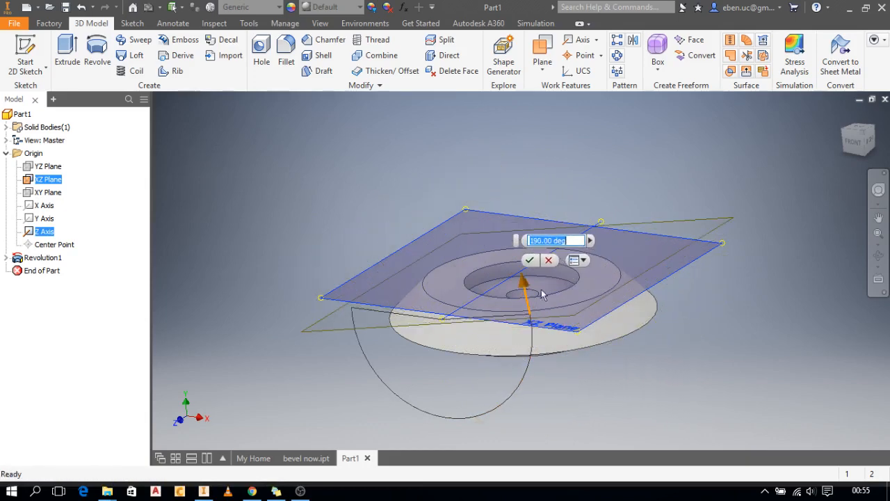
pyautogui.click(853, 141)
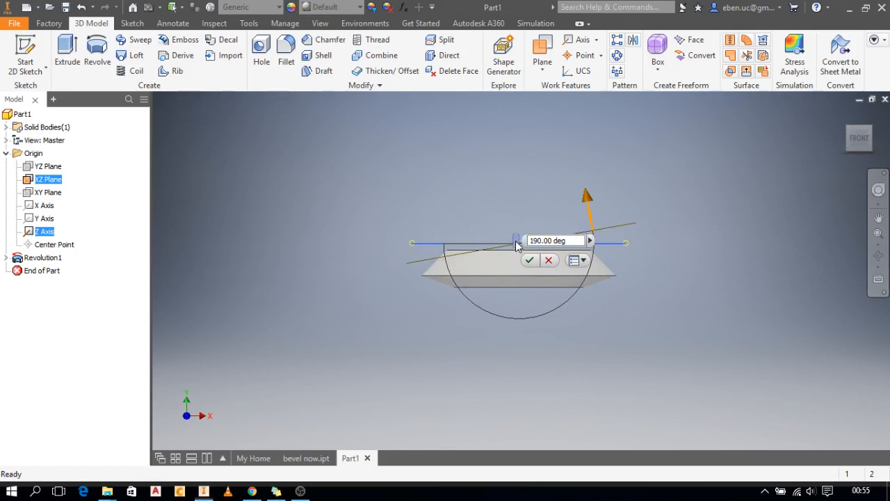
pyautogui.moveTo(513, 238); pyautogui.dragTo(336, 305)
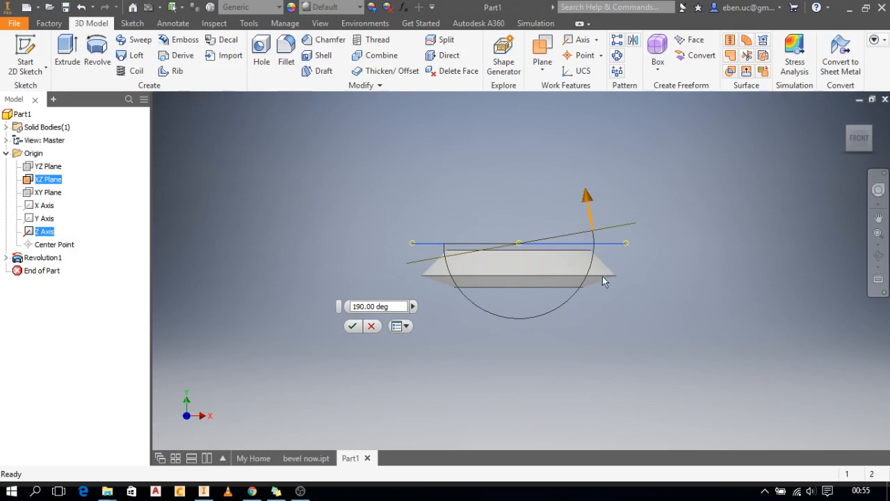
pyautogui.moveTo(589, 197)
pyautogui.mouseDown()
pyautogui.moveTo(564, 173)
pyautogui.moveTo(573, 189)
pyautogui.mouseUp()
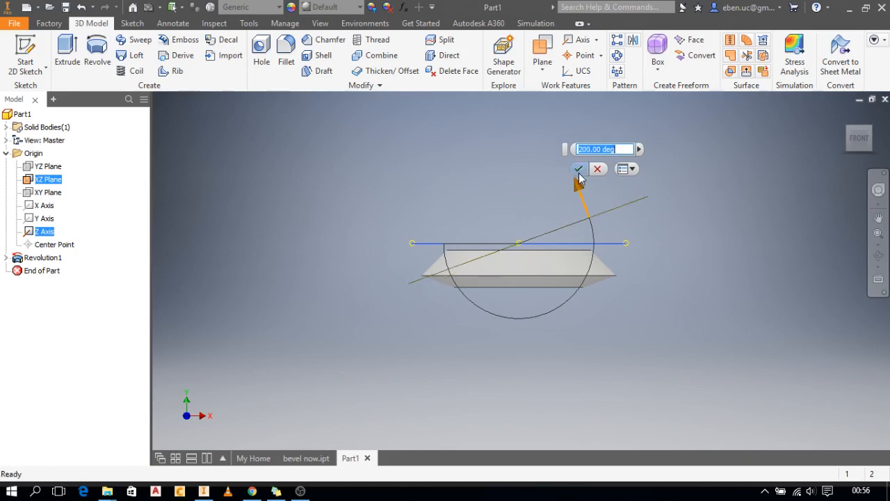
pyautogui.click(578, 171)
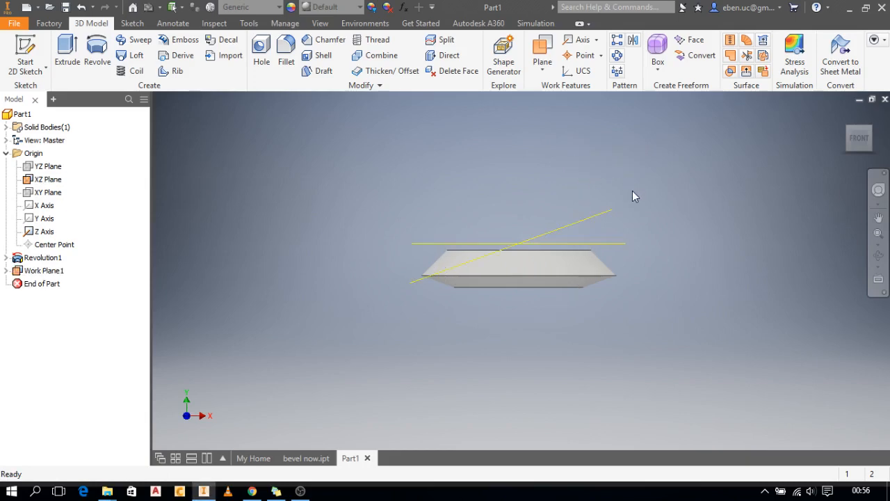
# Step: Create a work plane offset 8.45 mm from the angled work plane, lying along the gear blank's lower conical face
pyautogui.click(542, 60)
pyautogui.click(560, 119)
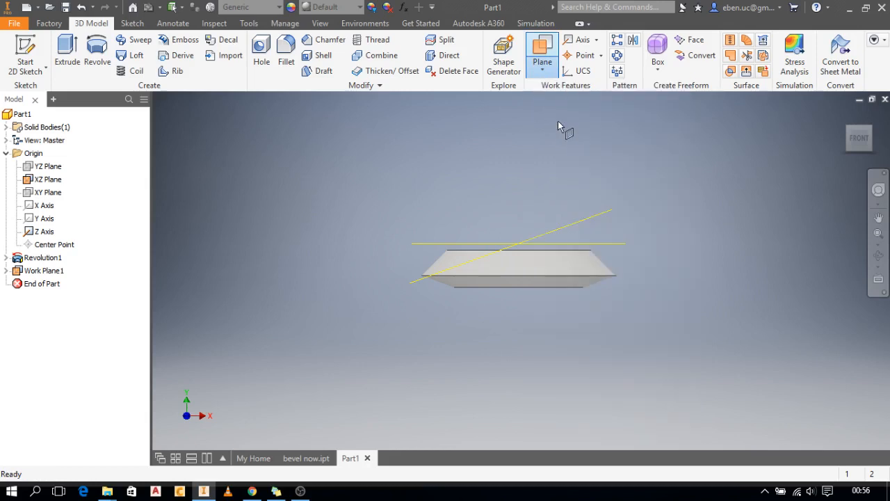
pyautogui.click(572, 227)
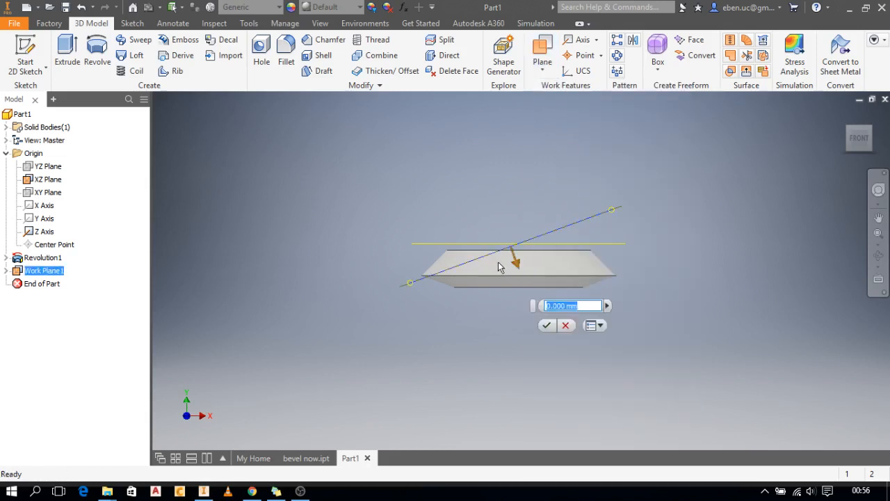
pyautogui.moveTo(515, 259); pyautogui.dragTo(546, 320)
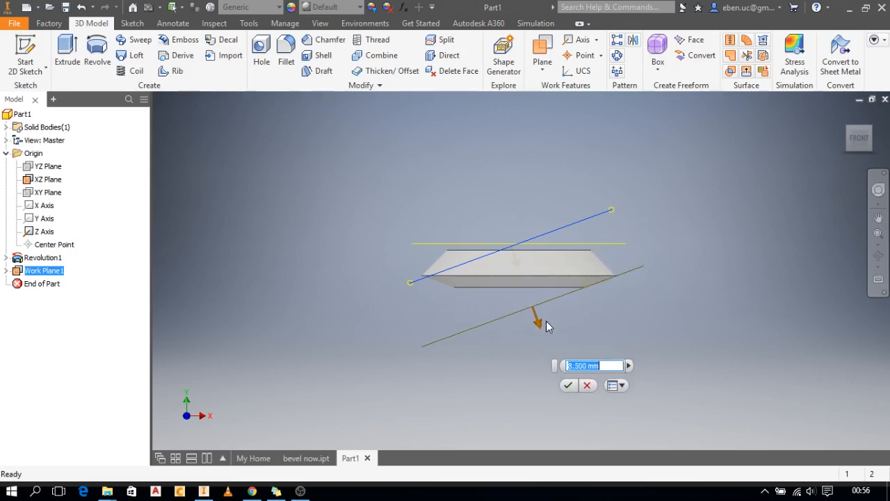
pyautogui.scroll(2, 601, 279)
pyautogui.scroll(3, 602, 285)
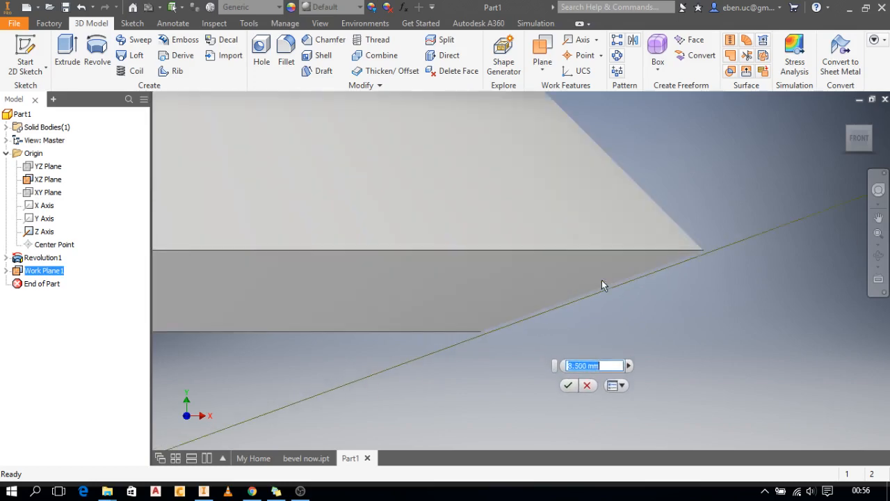
pyautogui.moveTo(392, 387); pyautogui.dragTo(470, 321, button='middle')
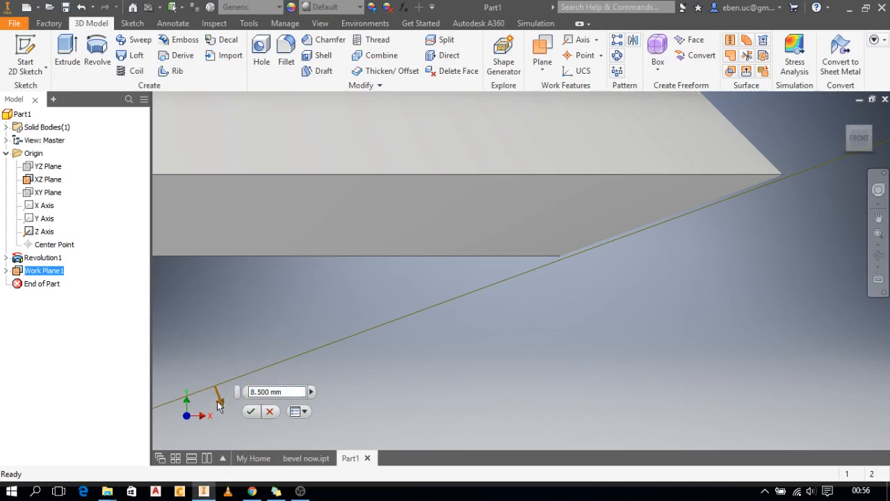
pyautogui.moveTo(218, 398); pyautogui.dragTo(224, 400)
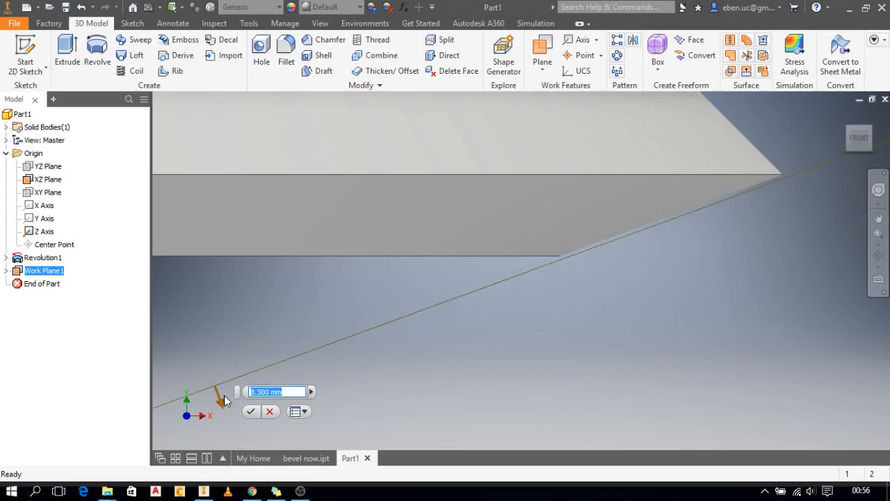
pyautogui.click(263, 392)
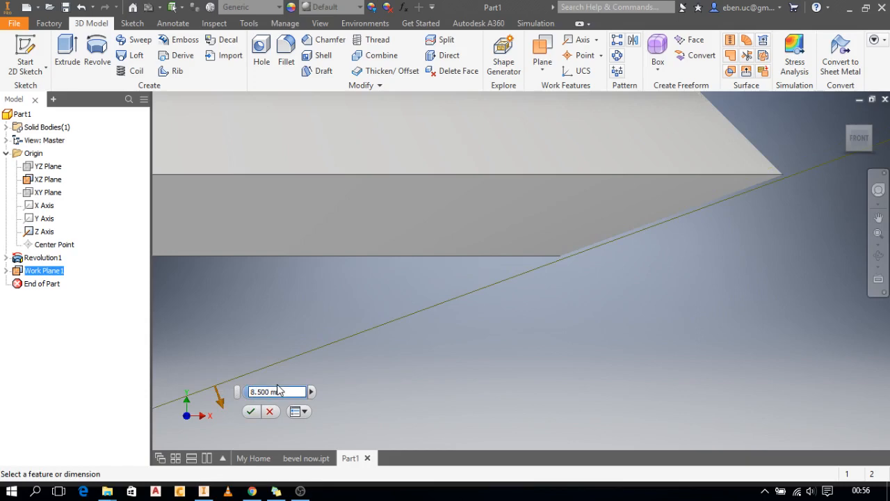
pyautogui.write('4')
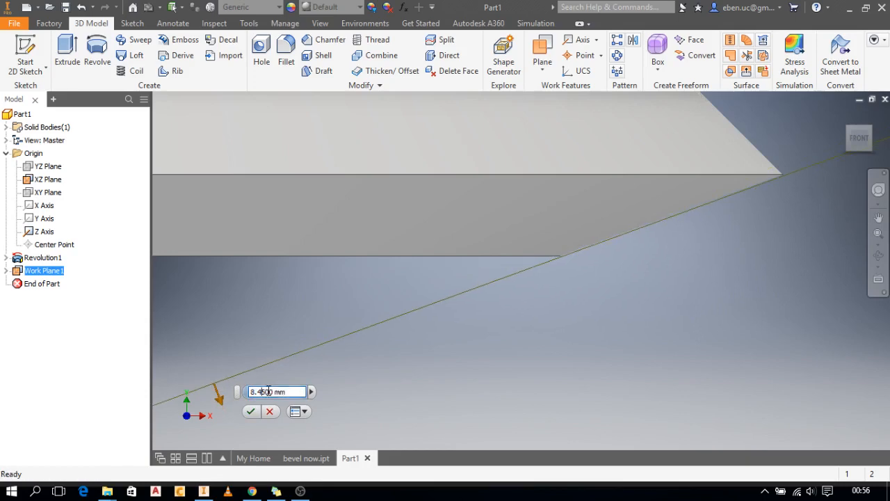
pyautogui.click(252, 412)
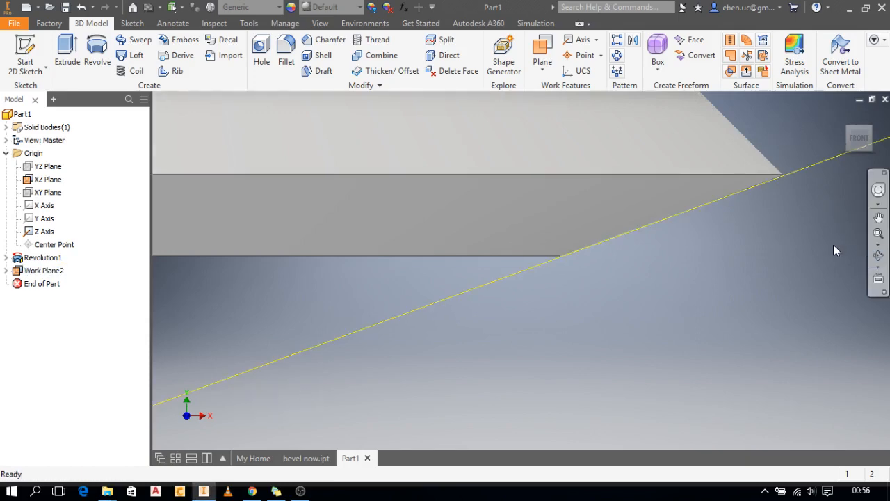
# Step: Start a 2D sketch on the offset work plane along the blank's lower conical face
pyautogui.click(879, 256)
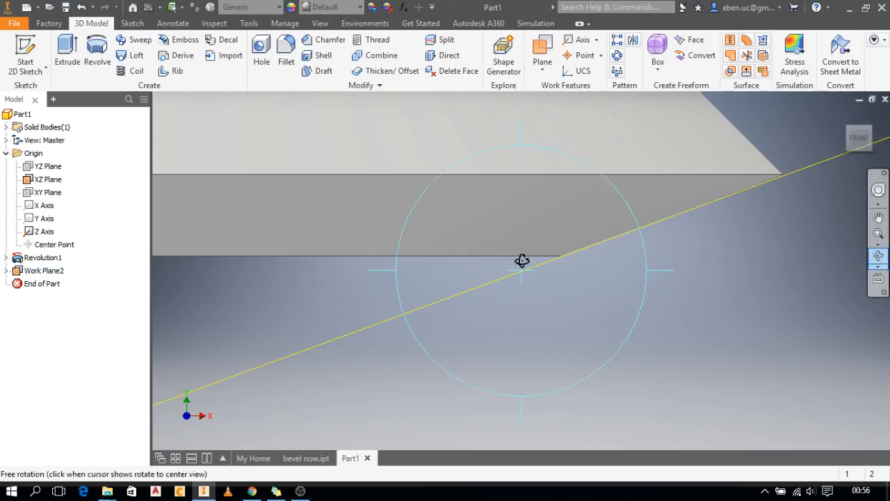
pyautogui.moveTo(521, 260)
pyautogui.mouseDown()
pyautogui.moveTo(500, 274)
pyautogui.moveTo(501, 267)
pyautogui.moveTo(505, 278)
pyautogui.moveTo(487, 262)
pyautogui.moveTo(487, 290)
pyautogui.moveTo(469, 286)
pyautogui.mouseUp()
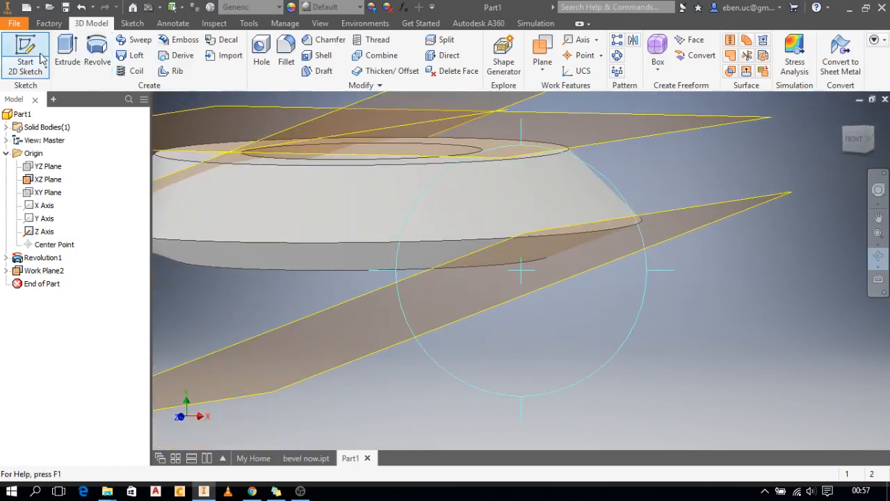
pyautogui.press('Escape')
pyautogui.click(41, 54)
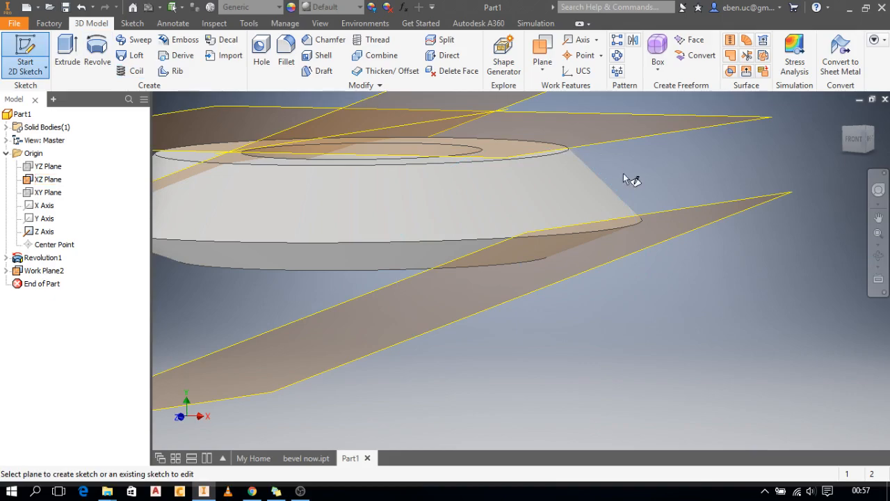
pyautogui.click(668, 209)
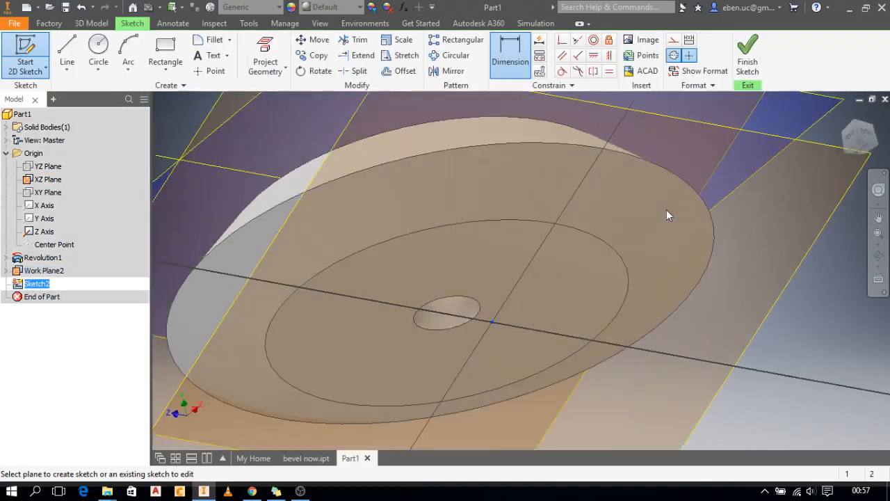
# Step: Draw a vertical centerline about 14.6 mm long from the sketch origin to beyond the blank's outer edge
pyautogui.moveTo(600, 179); pyautogui.dragTo(596, 301, button='middle')
pyautogui.click(67, 57)
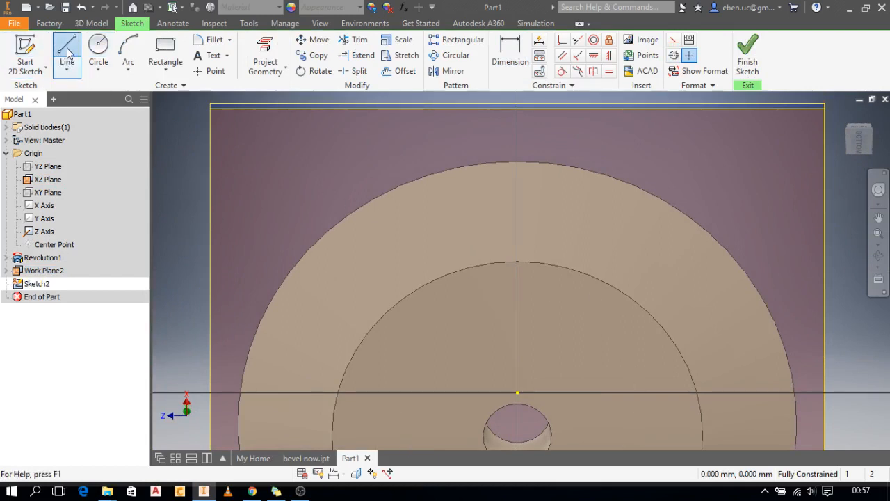
pyautogui.click(673, 55)
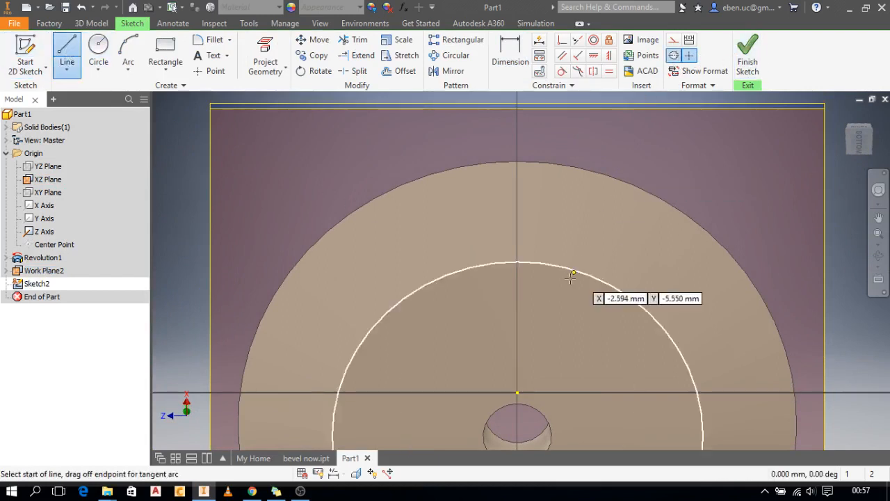
pyautogui.click(518, 392)
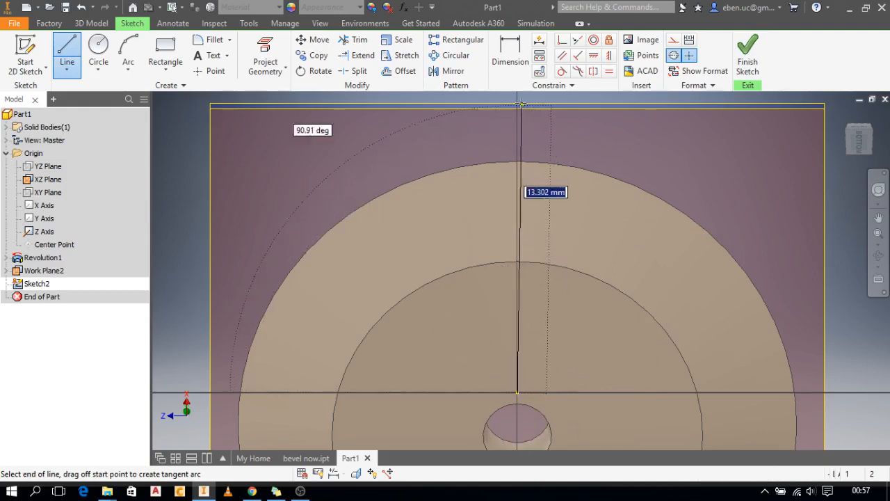
pyautogui.moveTo(518, 98); pyautogui.dragTo(512, 161, button='middle')
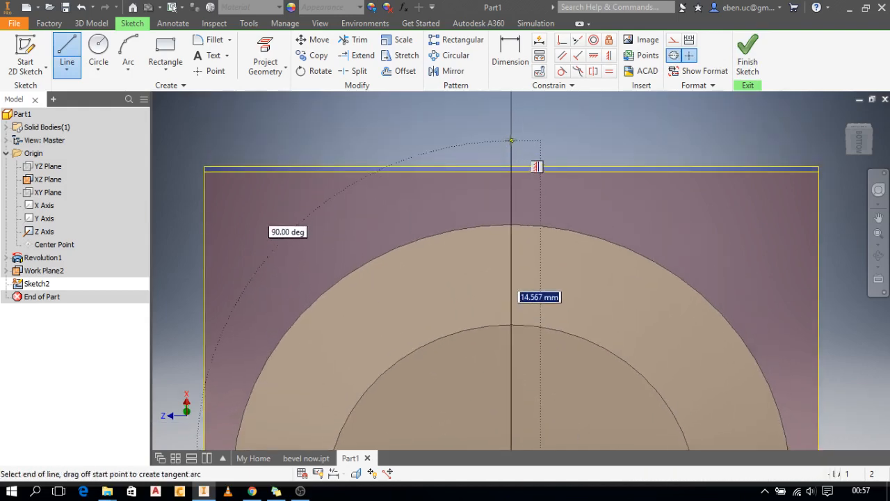
pyautogui.click(512, 139)
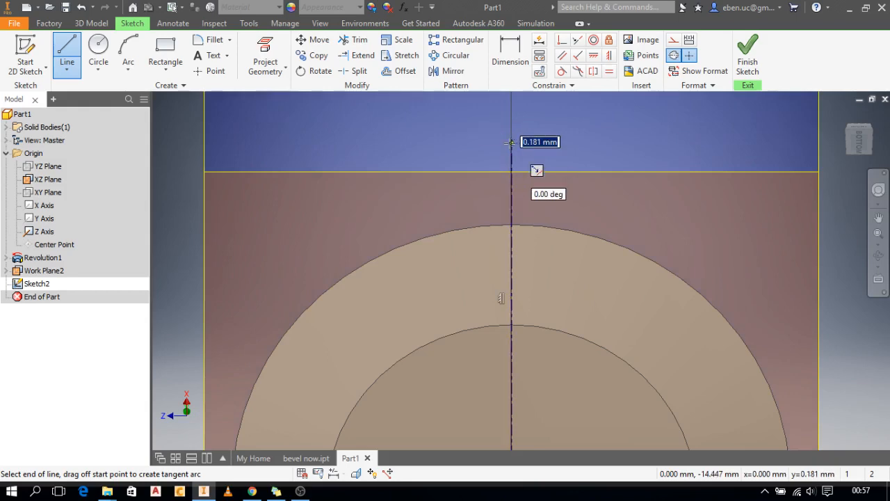
pyautogui.press('Escape')
pyautogui.moveTo(549, 278); pyautogui.dragTo(542, 232, button='middle')
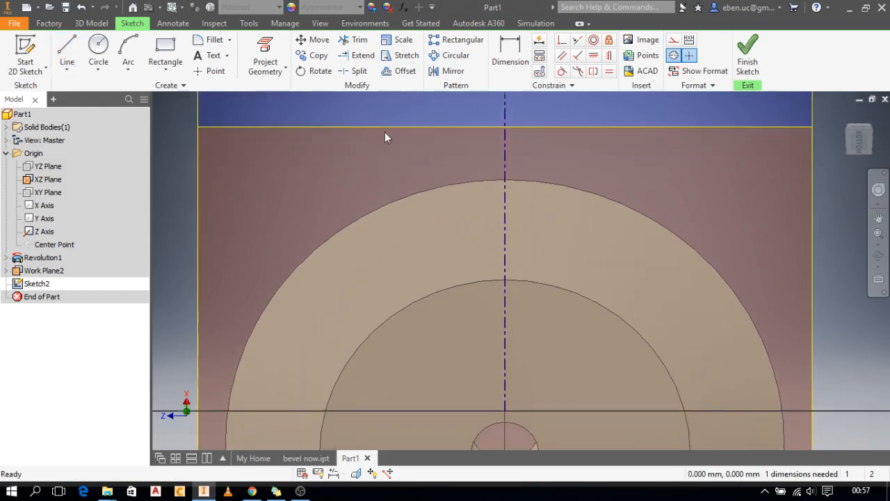
# Step: Draw a short horizontal line about 1.4 mm long across the centerline, between the blank's inner and outer circular edges
pyautogui.click(67, 54)
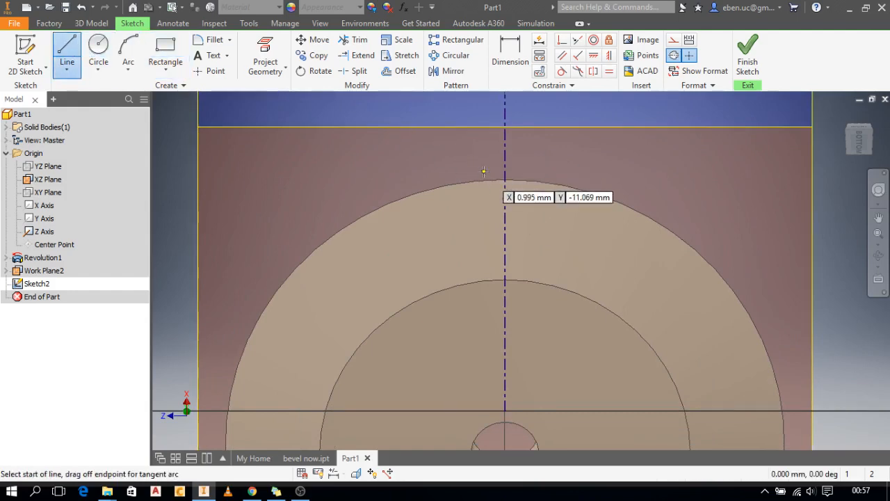
pyautogui.click(492, 239)
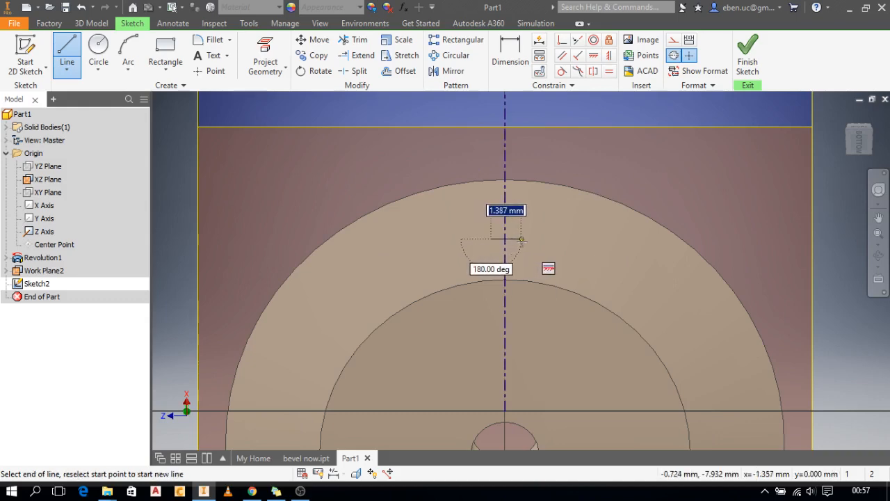
pyautogui.click(523, 240)
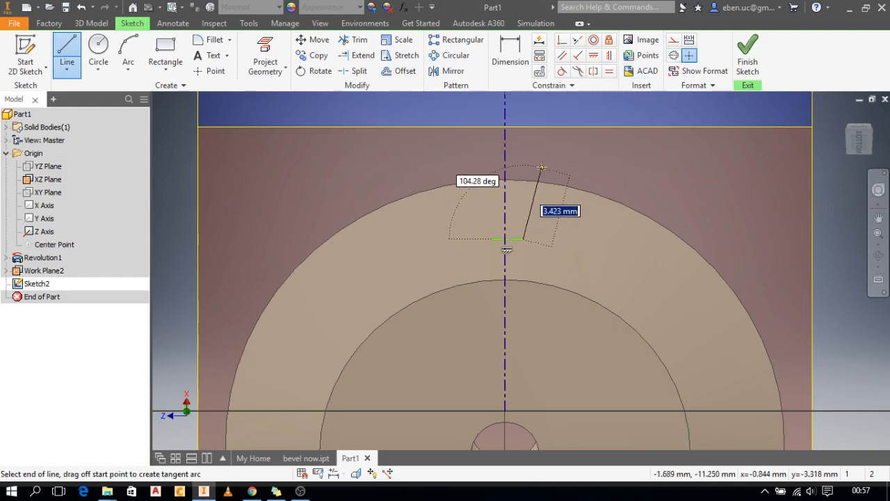
pyautogui.press('Escape')
# Step: Draw a horizontal line about 3.3 mm long across the centerline, just outside the blank's outer edge
pyautogui.press('l')
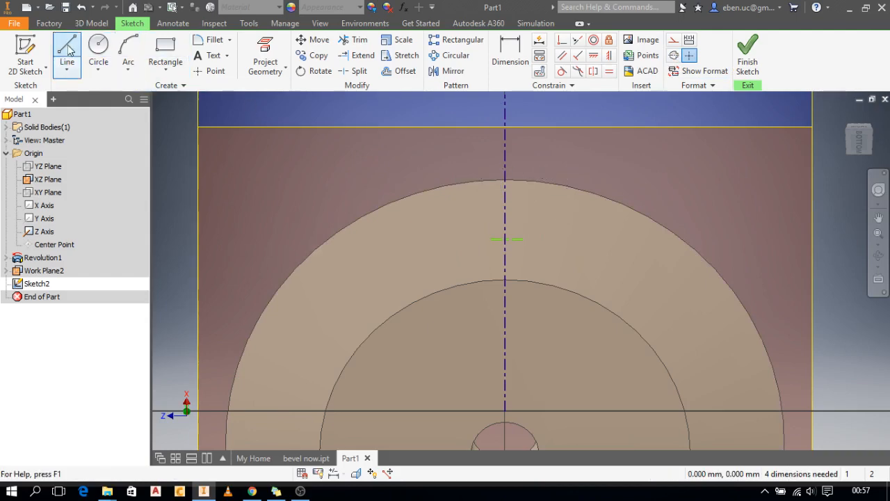
pyautogui.click(470, 160)
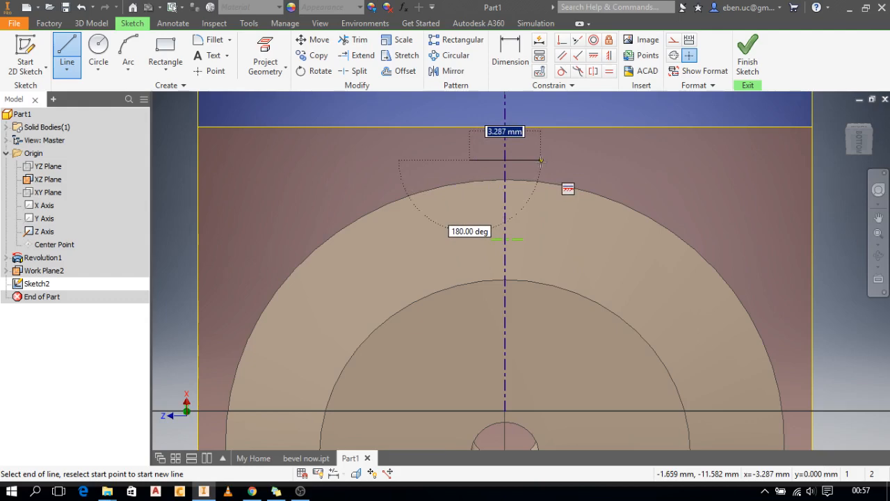
pyautogui.click(541, 160)
pyautogui.press('Escape')
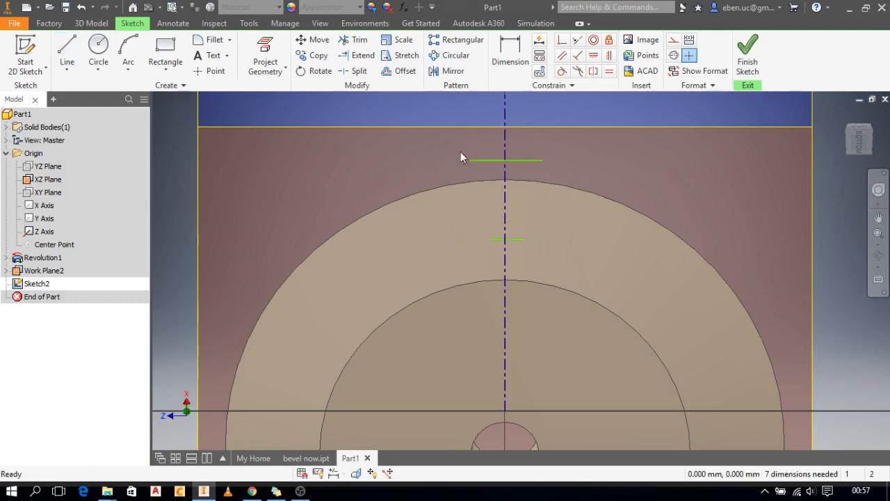
# Step: Connect the left ends of the two horizontal lines with a three-point arc of 6 mm radius
pyautogui.click(128, 54)
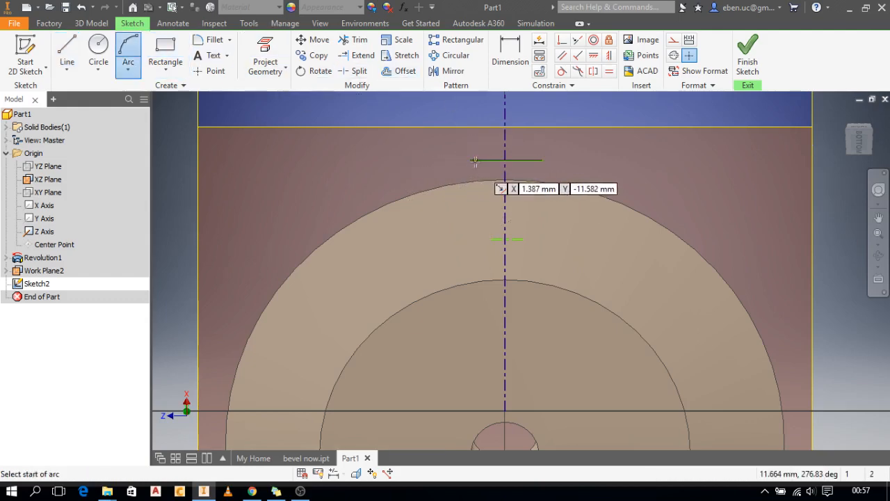
pyautogui.click(471, 160)
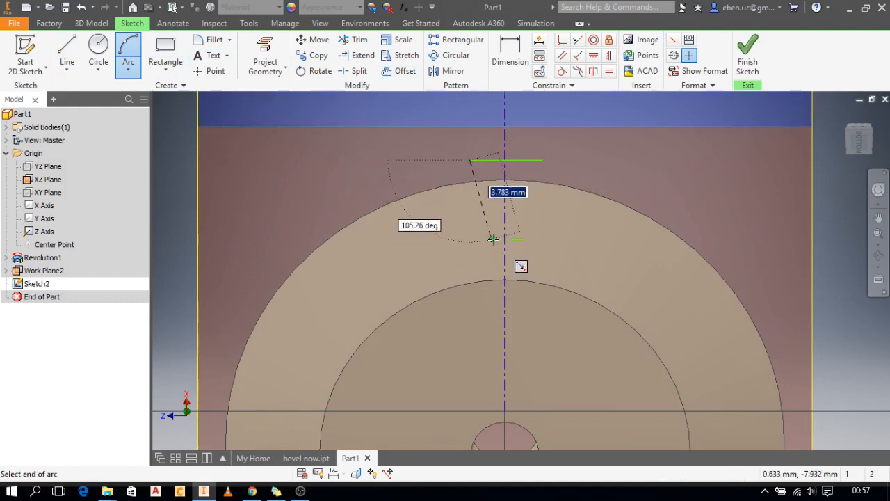
pyautogui.click(491, 238)
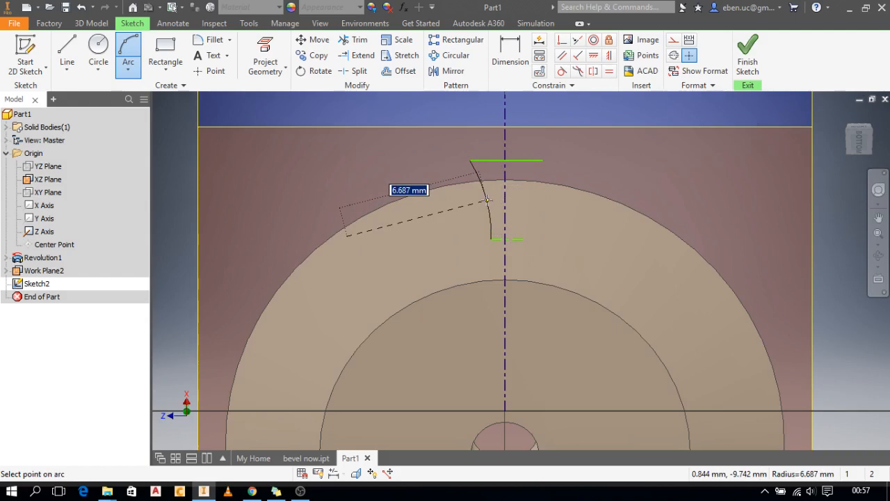
pyautogui.write('6')
pyautogui.press('Return')
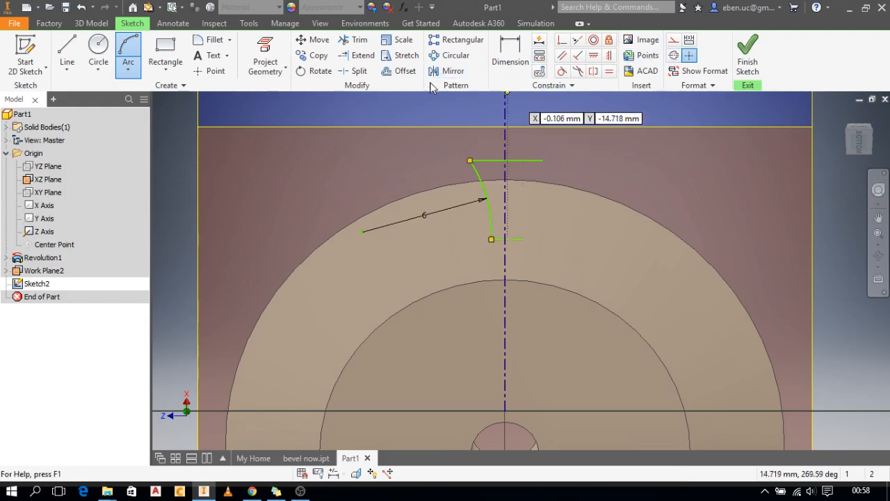
# Step: Mirror the 6 mm arc about the vertical centerline to form the opposite flank of the tooth-space profile
pyautogui.click(449, 70)
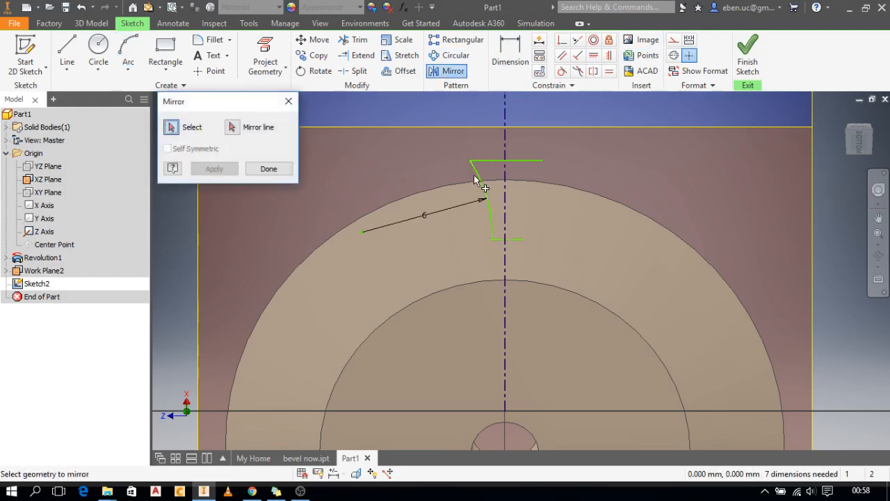
pyautogui.click(484, 187)
pyautogui.click(232, 127)
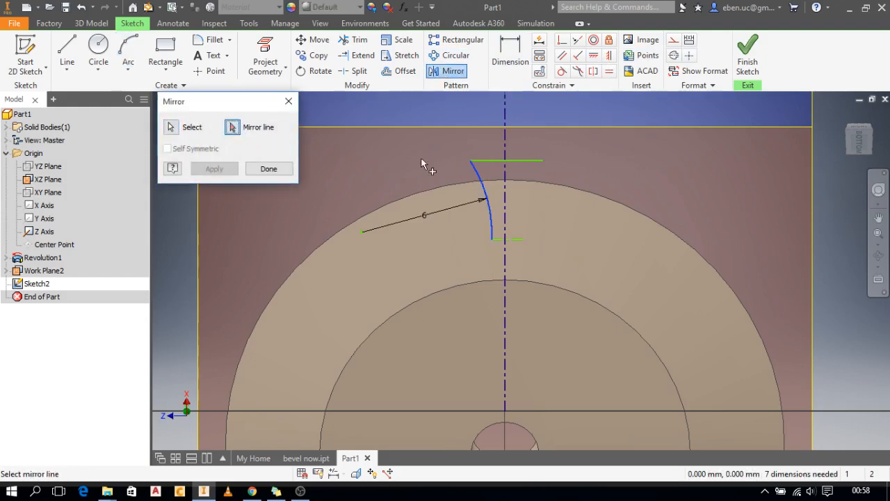
pyautogui.click(506, 183)
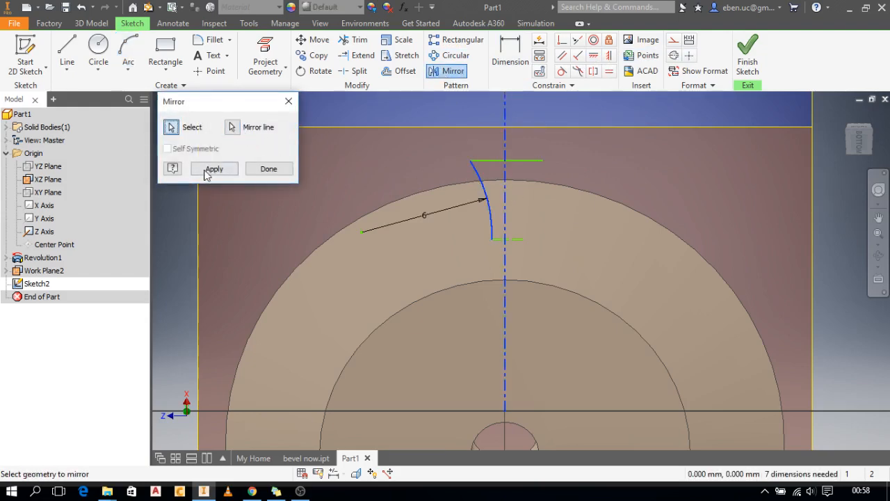
pyautogui.click(213, 170)
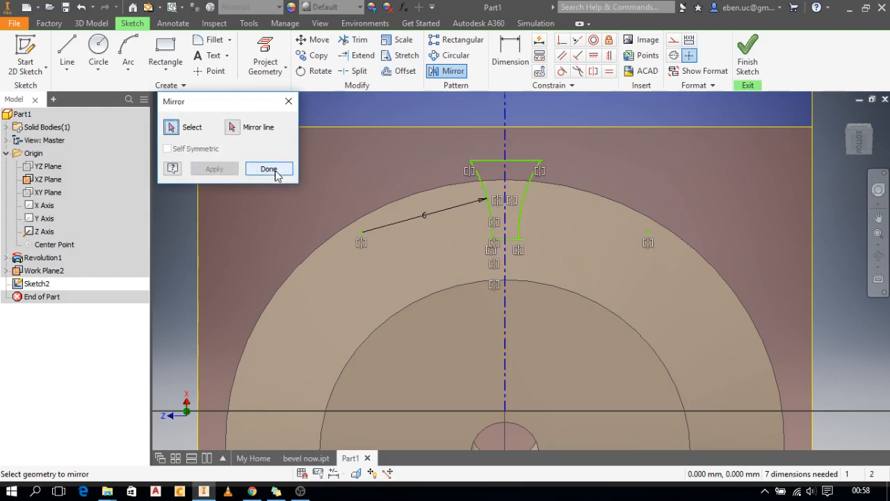
pyautogui.click(269, 170)
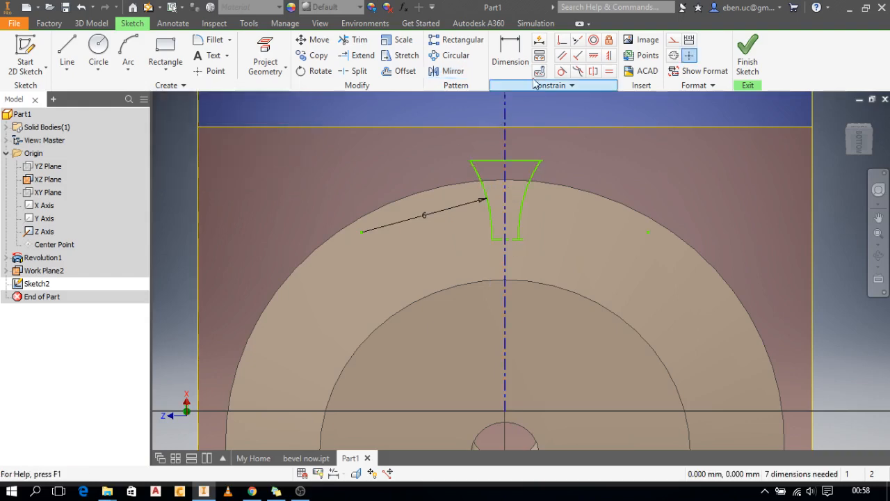
# Step: Trim the overhanging ends of the two horizontal lines where they extend past the mirrored arc
pyautogui.click(356, 40)
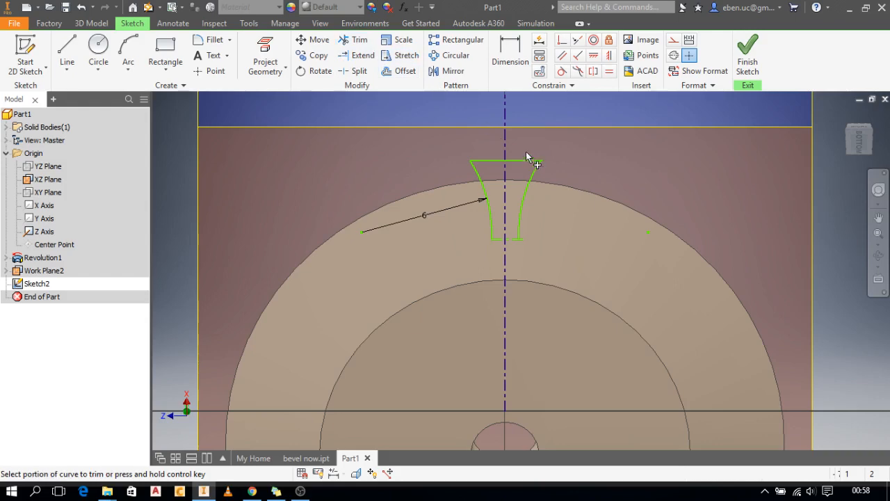
pyautogui.scroll(5, 543, 161)
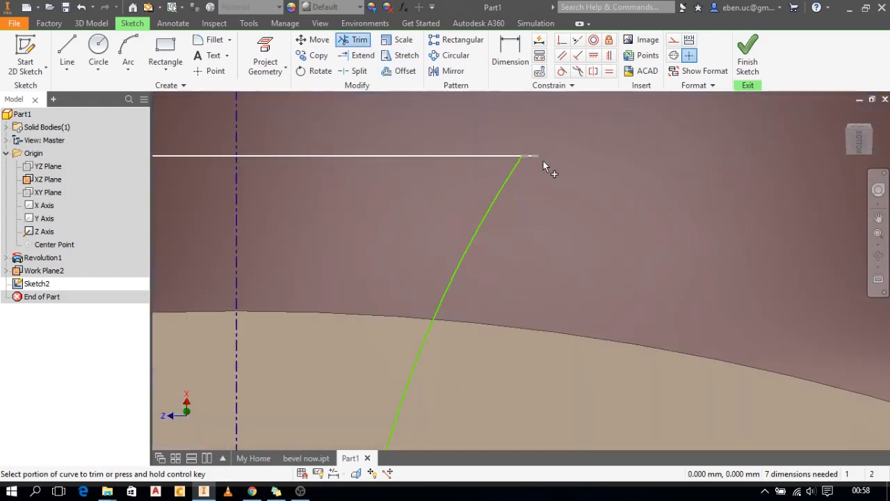
pyautogui.click(534, 156)
pyautogui.scroll(-3, 535, 155)
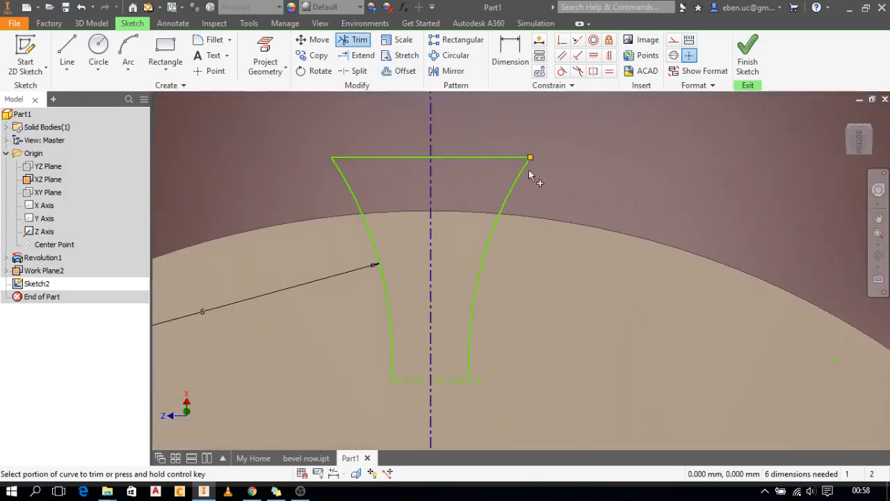
pyautogui.click(479, 381)
pyautogui.press('Escape')
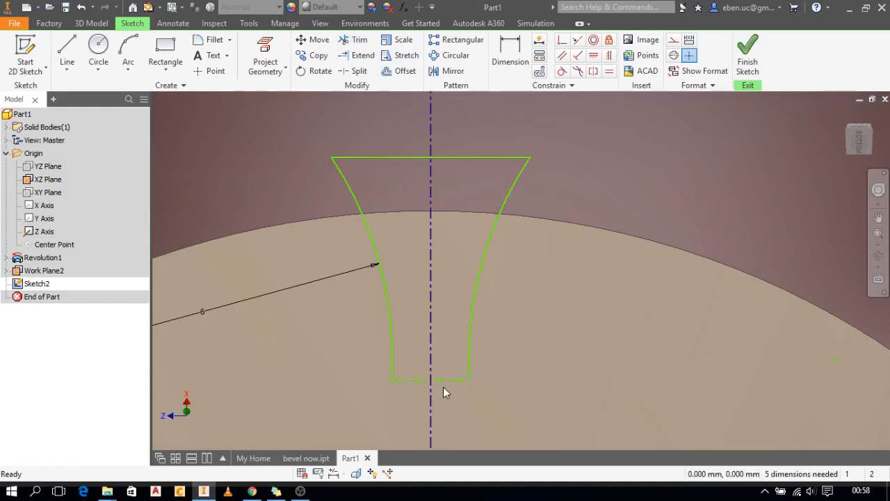
# Step: Convert the profile's short inner line from a centerline to a normal line and finish the sketch
pyautogui.click(448, 381)
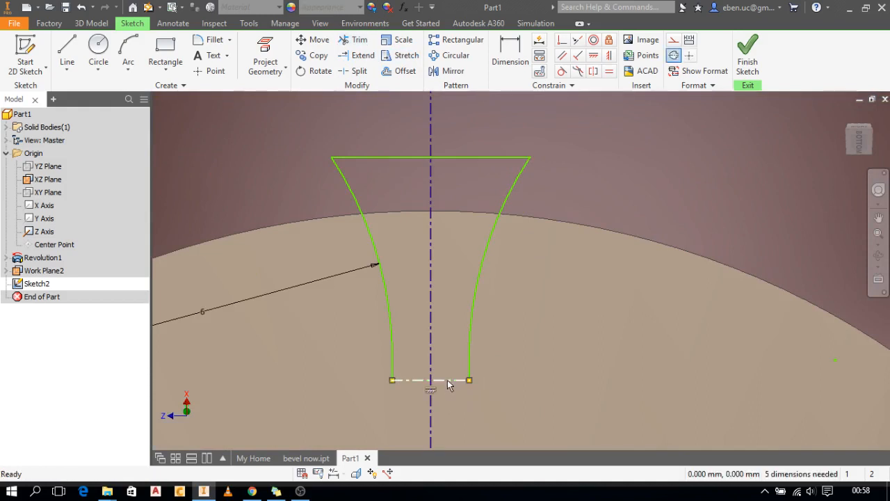
pyautogui.click(673, 55)
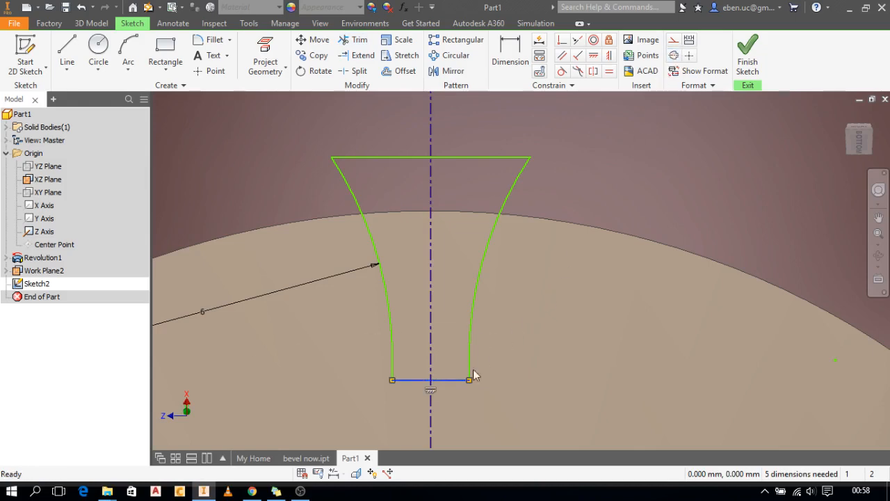
pyautogui.click(532, 333)
pyautogui.scroll(-5, 518, 289)
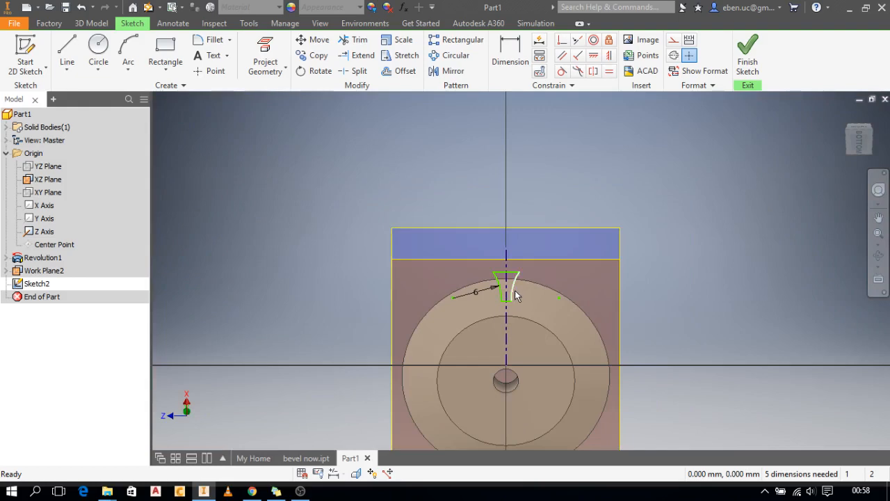
pyautogui.scroll(3, 515, 296)
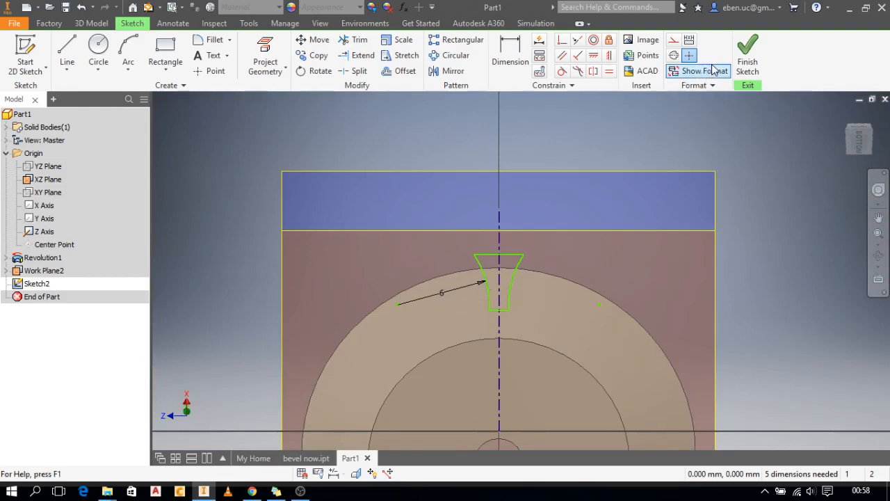
pyautogui.click(747, 63)
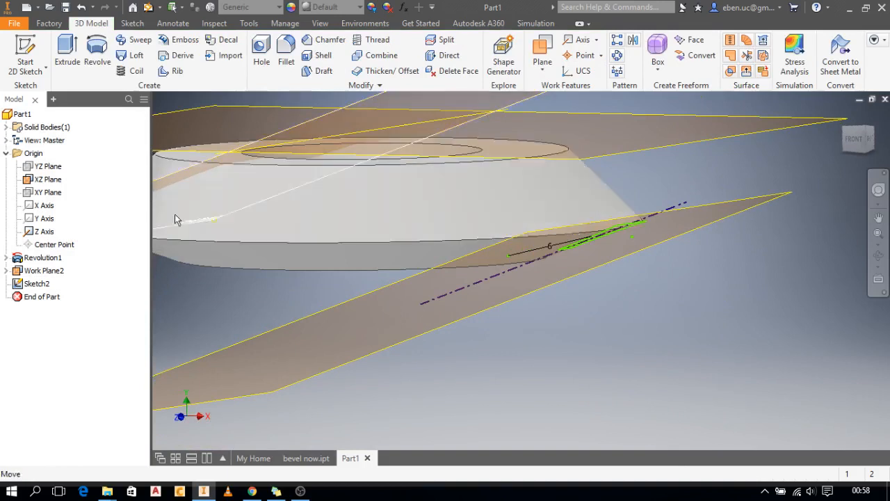
# Step: Start a new 2D sketch on the XY plane
pyautogui.click(48, 197)
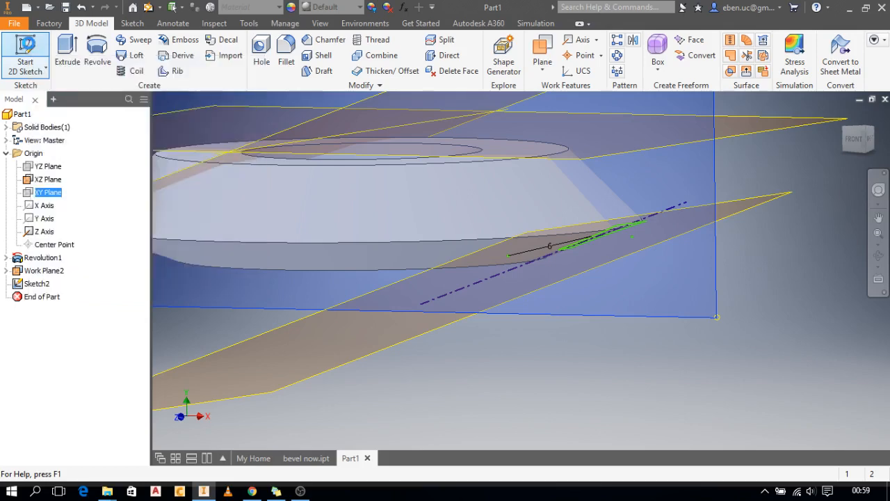
pyautogui.click(26, 46)
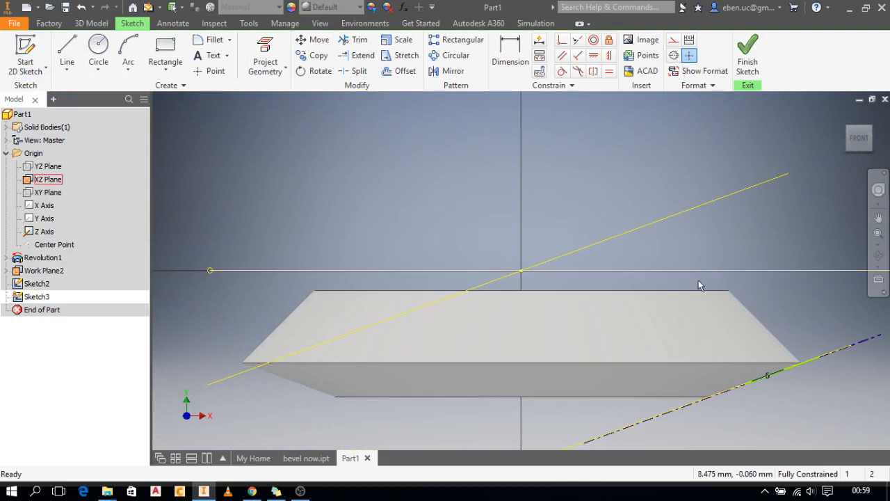
pyautogui.moveTo(662, 279); pyautogui.dragTo(463, 239, button='middle')
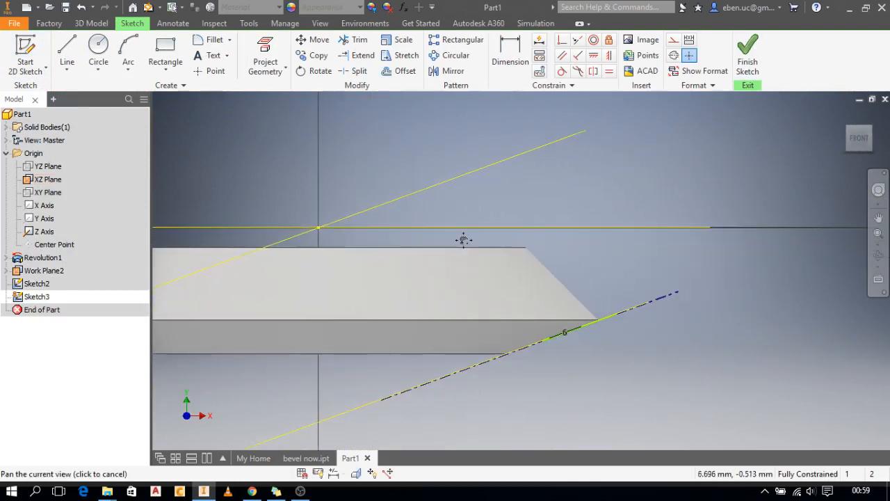
# Step: Project the blank's slanted side edge near the tooth-space profile into the sketch and break the projected line's link
pyautogui.click(265, 49)
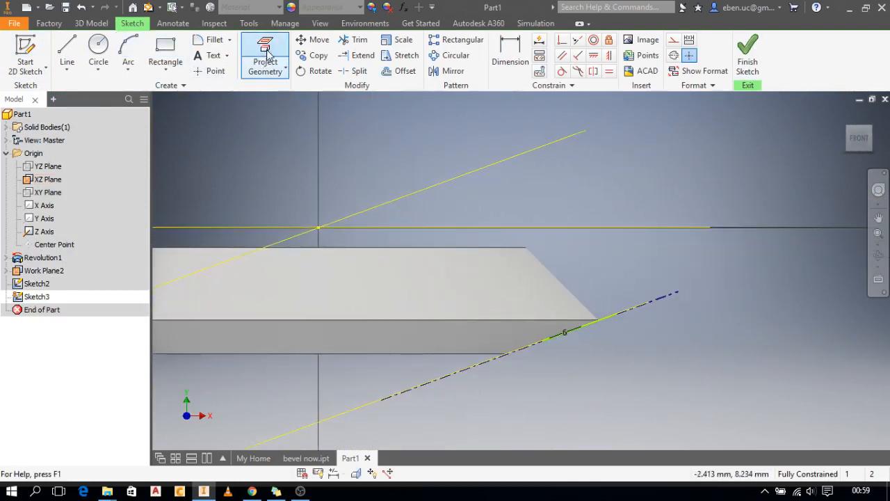
pyautogui.click(565, 288)
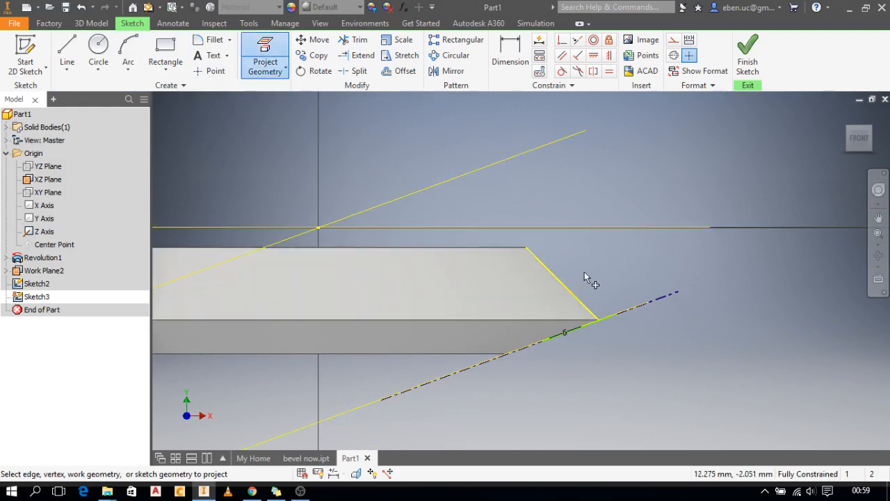
pyautogui.press('Escape')
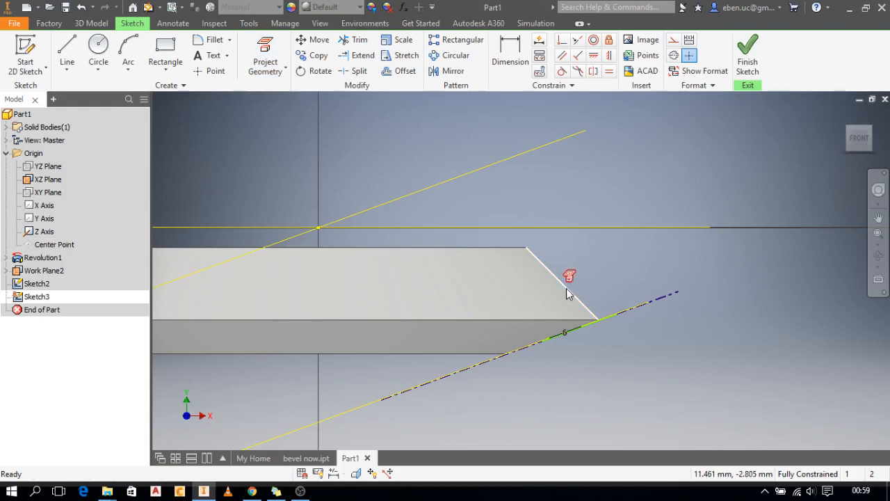
pyautogui.rightClick(567, 288)
pyautogui.click(566, 167)
# Step: Draw a line about 8.5 mm long from the upper end of the slanted edge, inclined at about 132 degrees
pyautogui.click(66, 51)
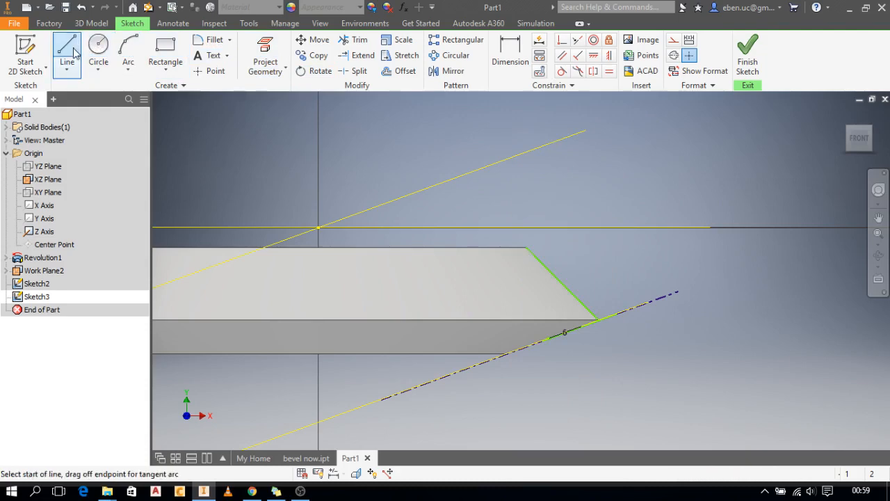
pyautogui.click(527, 248)
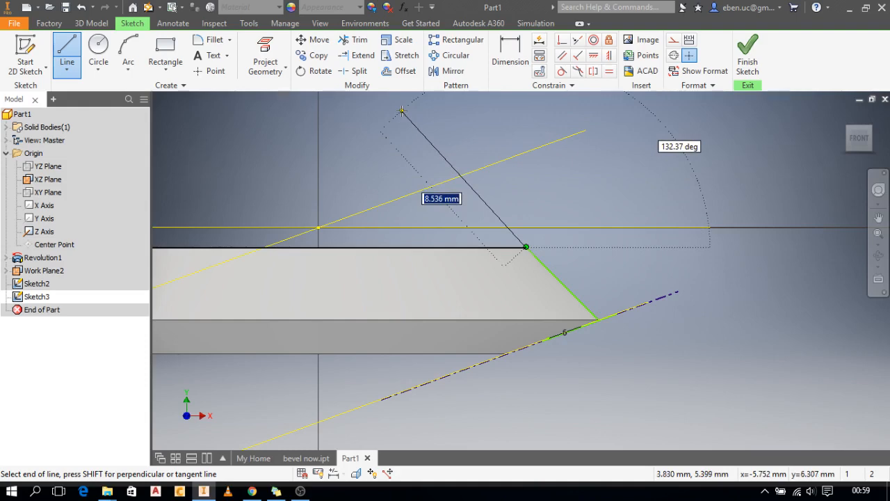
pyautogui.click(403, 110)
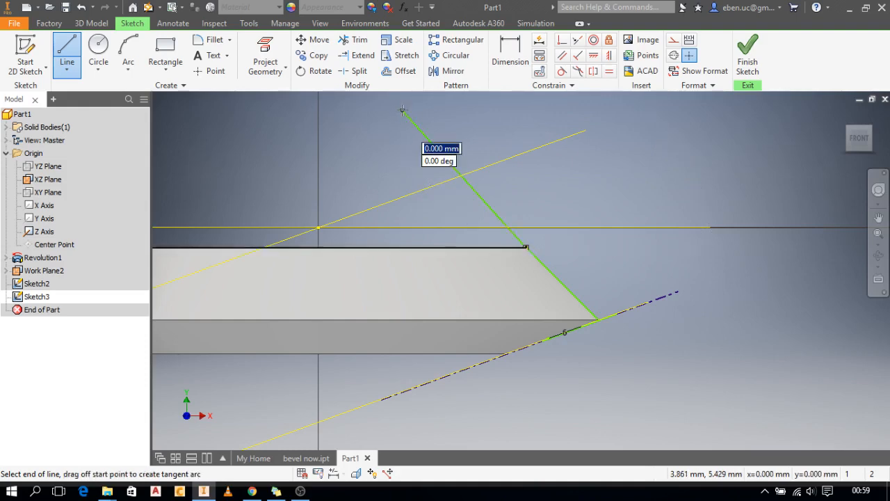
pyautogui.press('Escape')
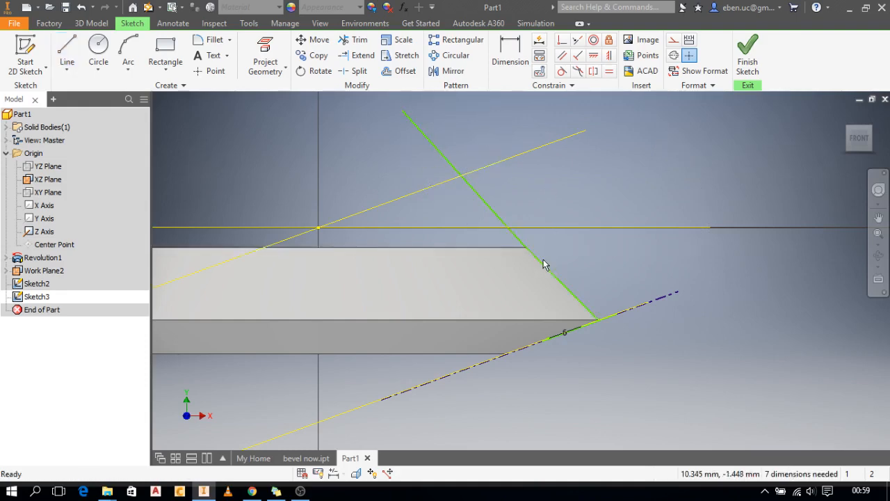
# Step: Constrain the new line parallel to the blank's slanted edge and finish the sketch
pyautogui.click(524, 251)
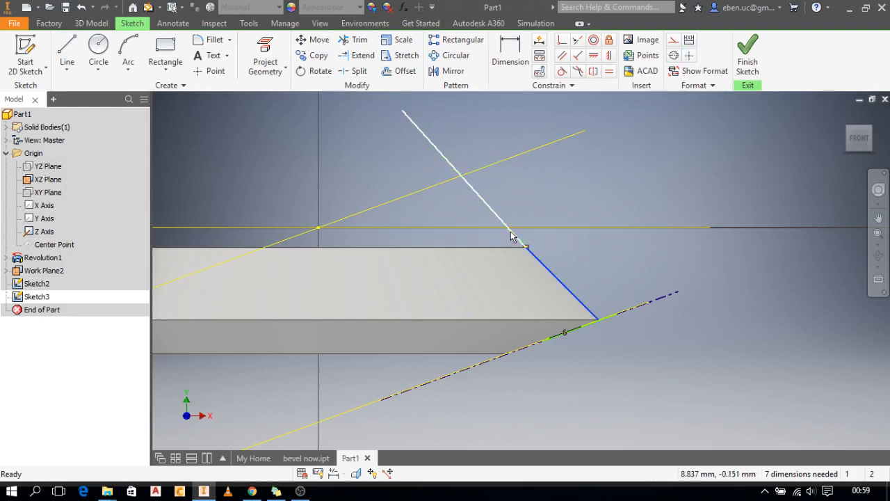
pyautogui.click(514, 235)
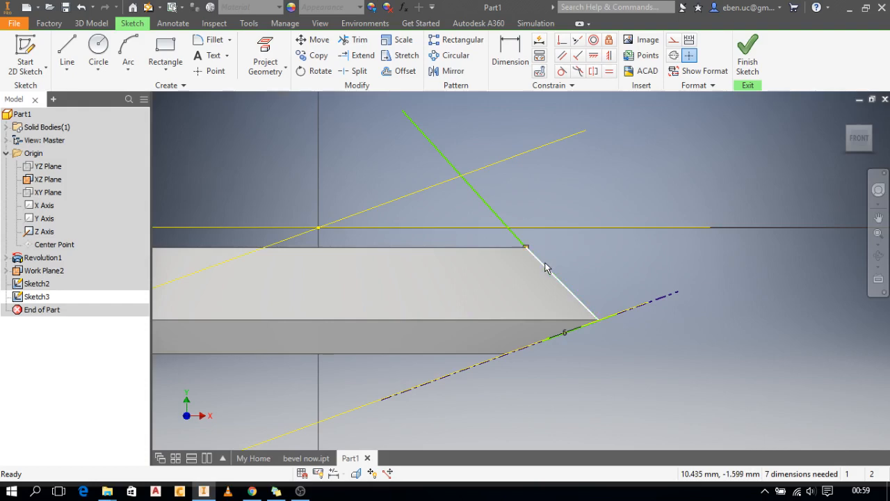
pyautogui.click(576, 57)
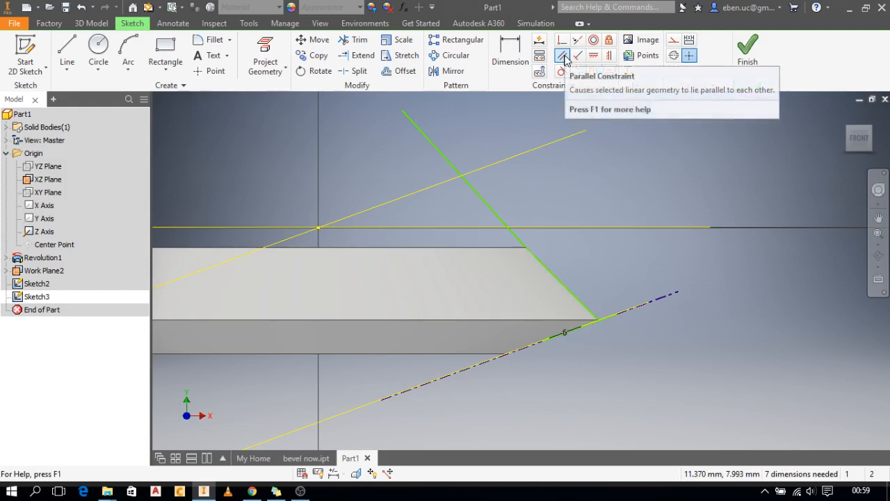
pyautogui.click(562, 55)
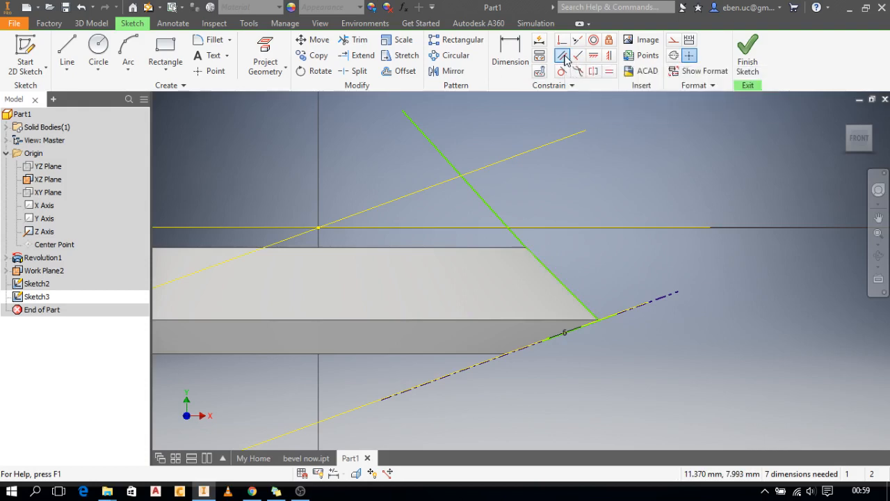
pyautogui.click(455, 169)
pyautogui.click(556, 278)
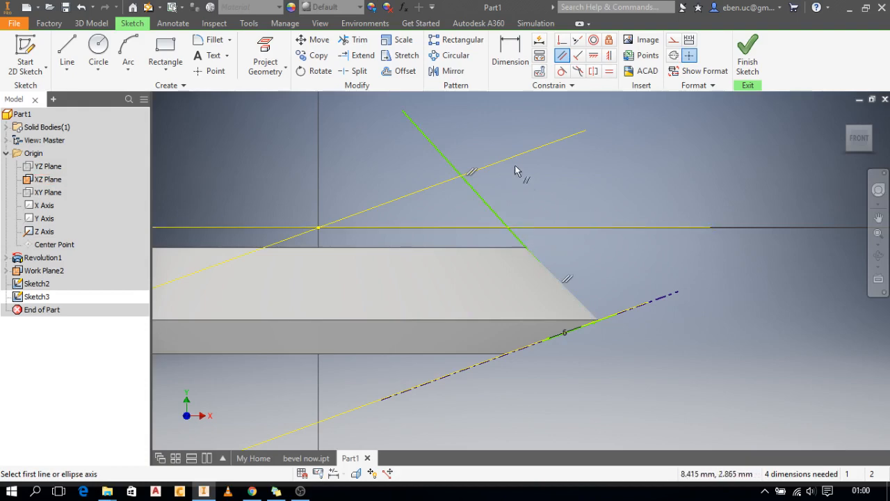
pyautogui.press('Escape')
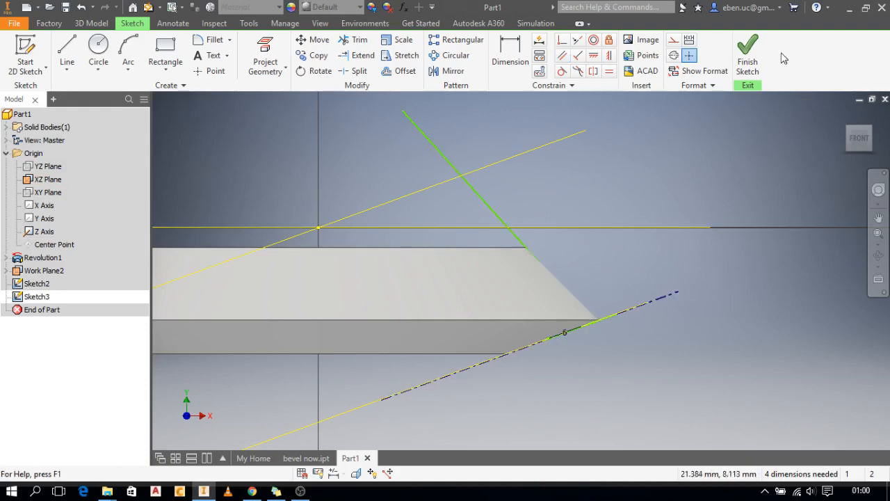
pyautogui.click(746, 62)
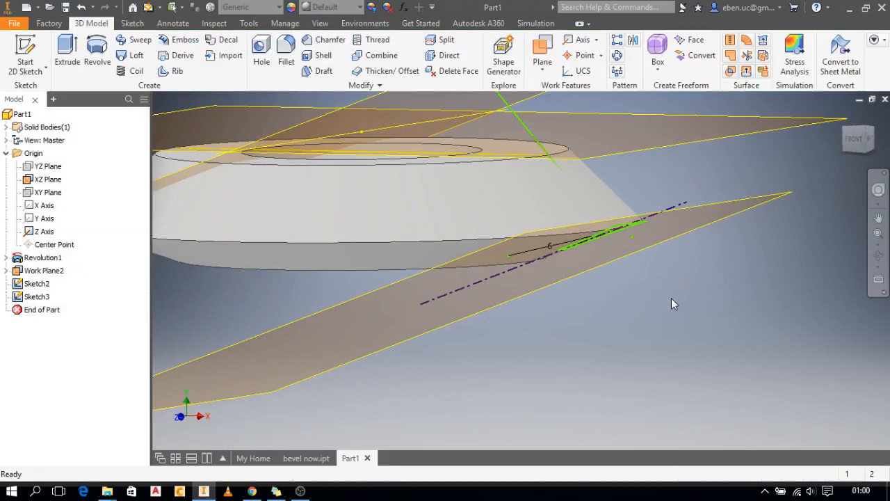
# Step: Copy the tooth-space profile from its sketch to the clipboard, using the midpoint of its short line as base point, and finish the sketch
pyautogui.moveTo(672, 298); pyautogui.dragTo(647, 319, button='middle')
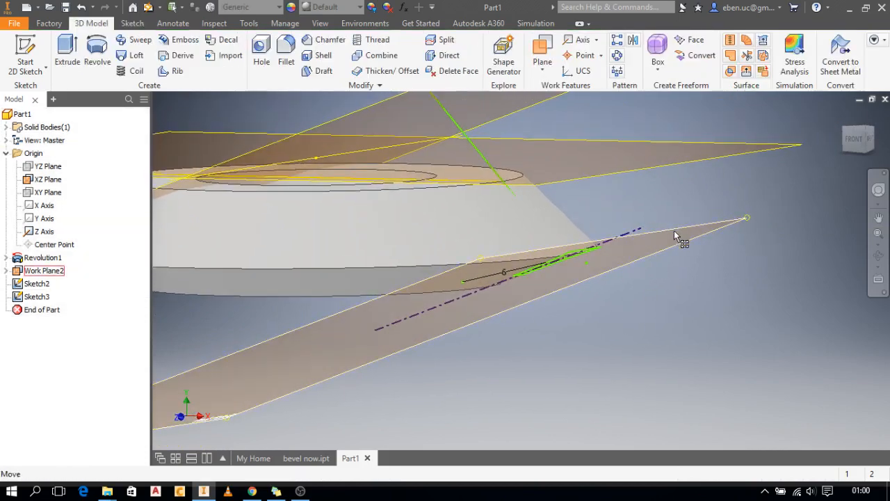
pyautogui.click(576, 256)
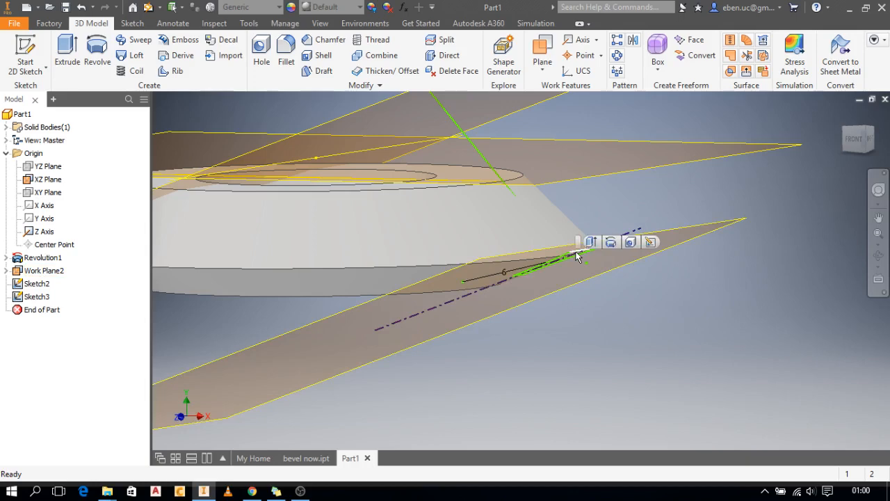
pyautogui.click(647, 242)
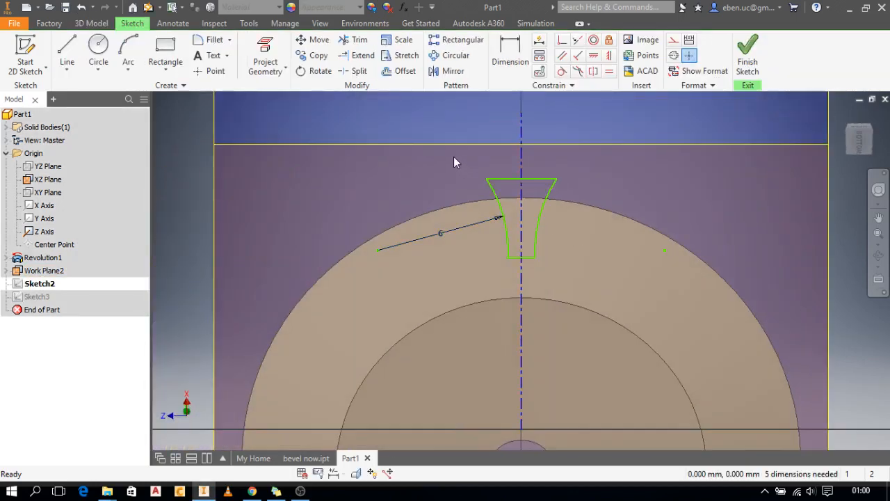
pyautogui.moveTo(447, 153)
pyautogui.mouseDown()
pyautogui.moveTo(577, 270)
pyautogui.moveTo(589, 293)
pyautogui.mouseUp()
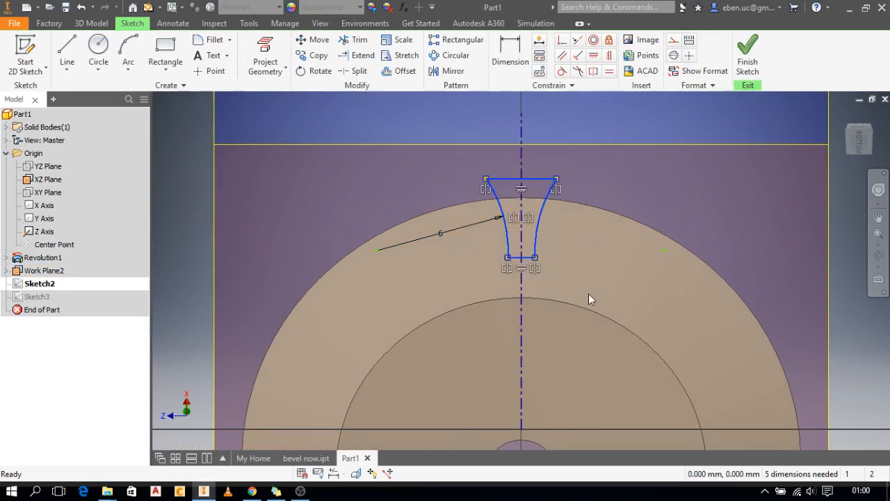
pyautogui.click(316, 57)
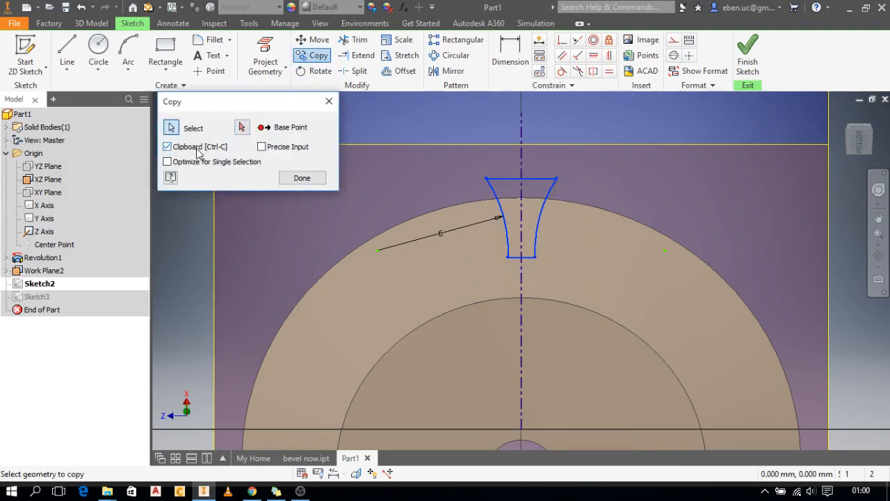
pyautogui.click(243, 128)
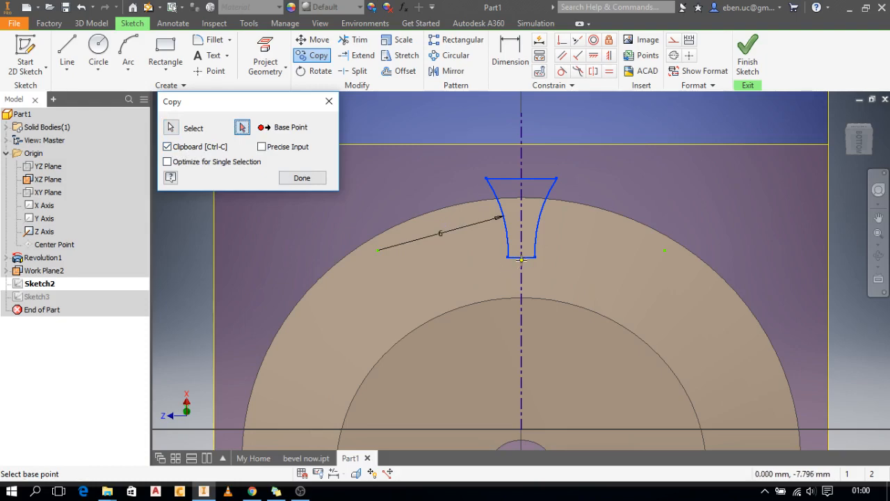
pyautogui.click(522, 258)
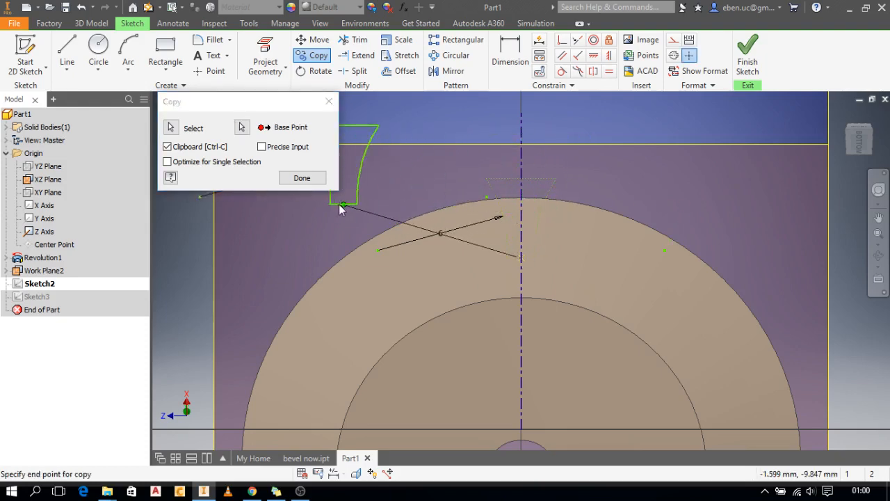
pyautogui.click(302, 178)
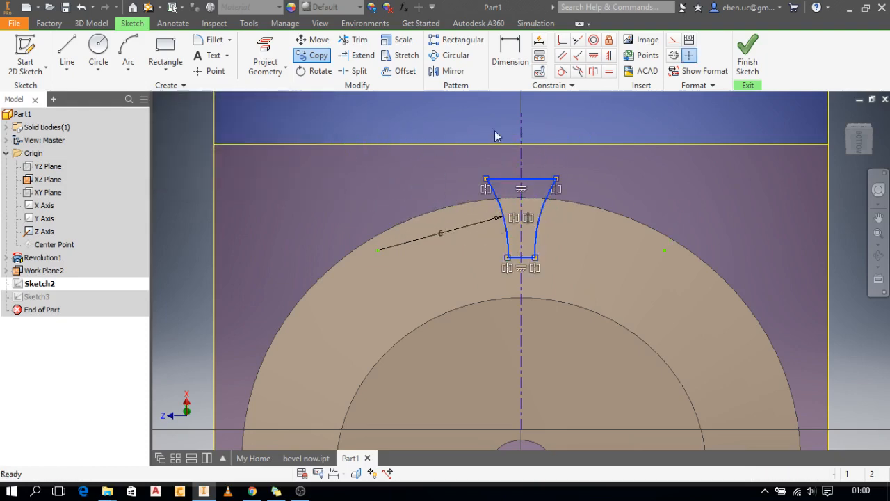
pyautogui.click(754, 52)
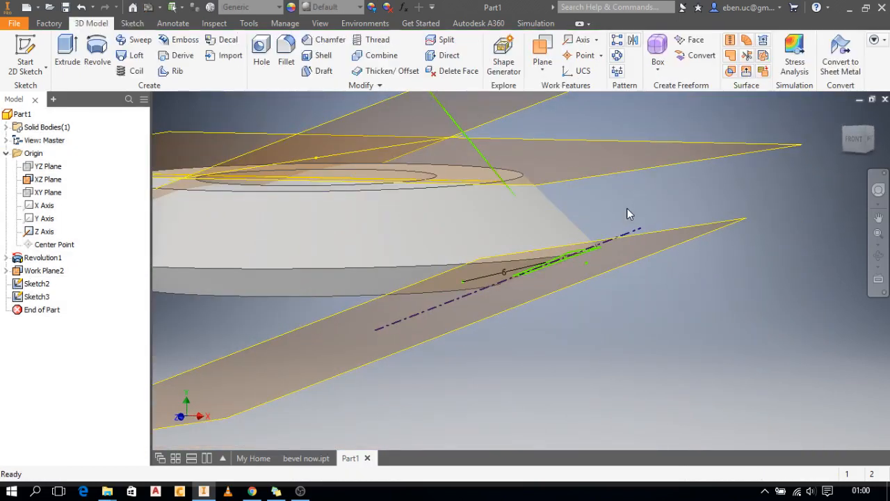
# Step: Hide Work Plane2, the XZ origin plane and the original tooth-space sketch, Sketch2
pyautogui.click(6, 271)
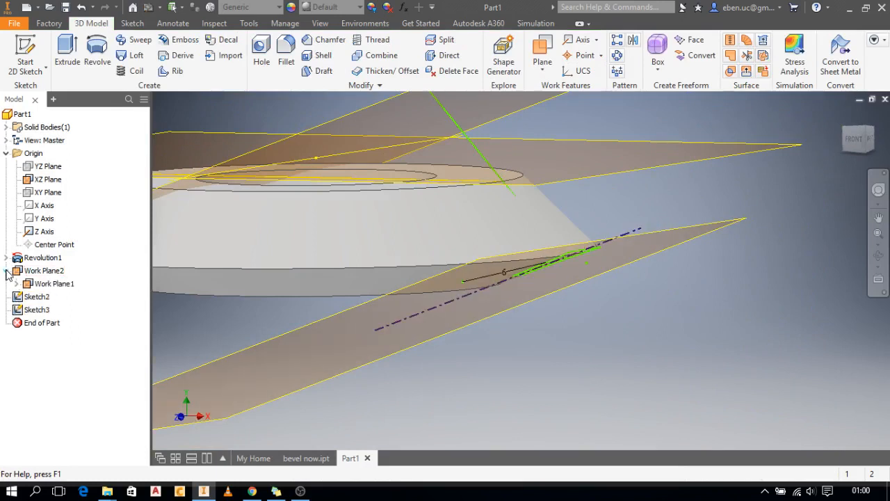
pyautogui.click(53, 284)
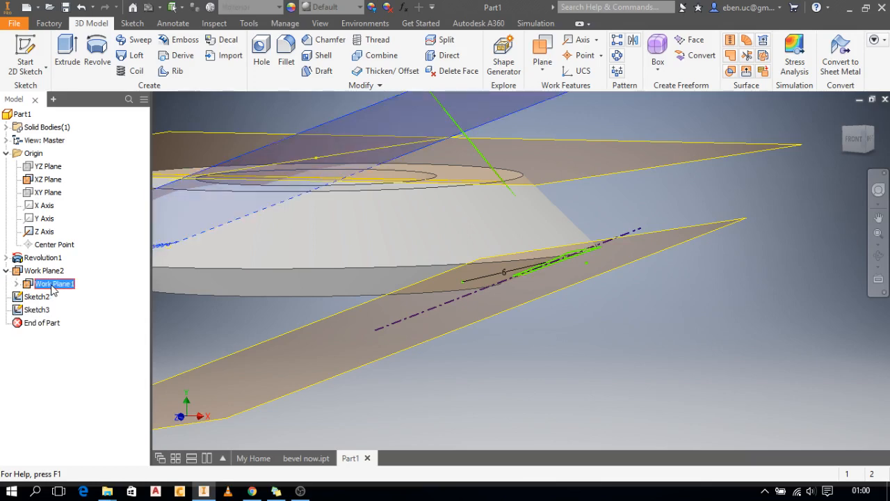
pyautogui.click(49, 272)
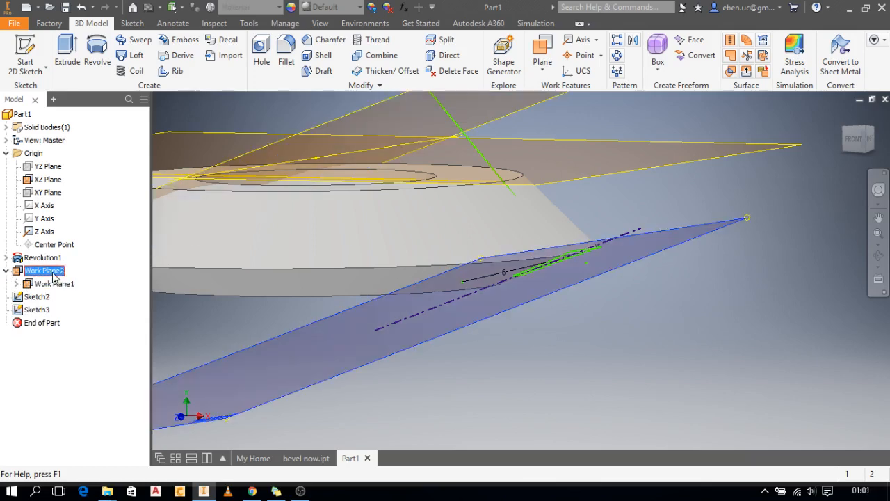
pyautogui.rightClick(53, 276)
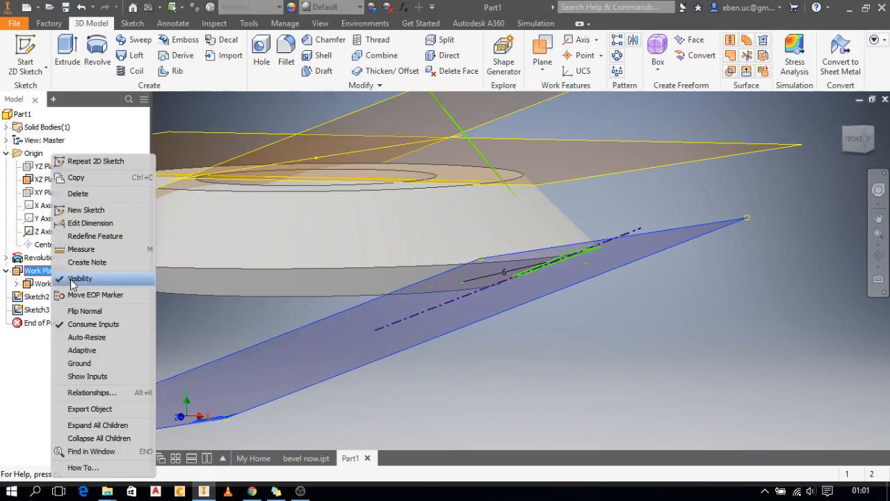
pyautogui.click(72, 278)
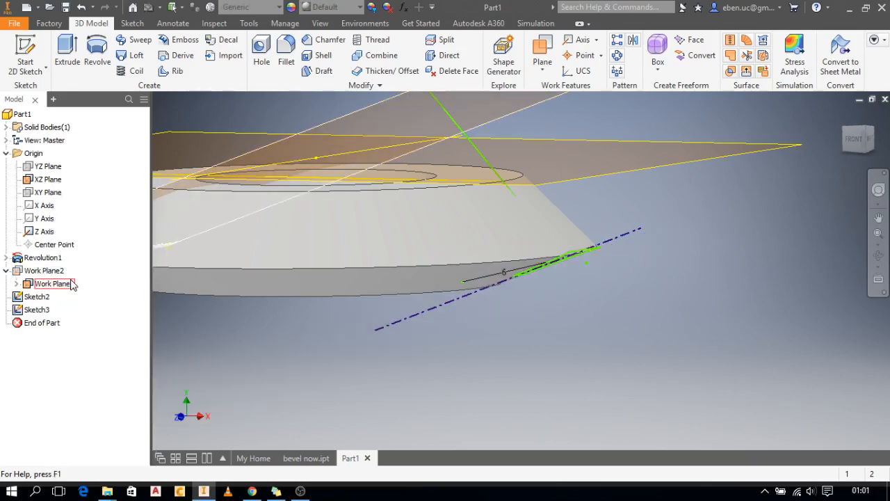
pyautogui.rightClick(43, 183)
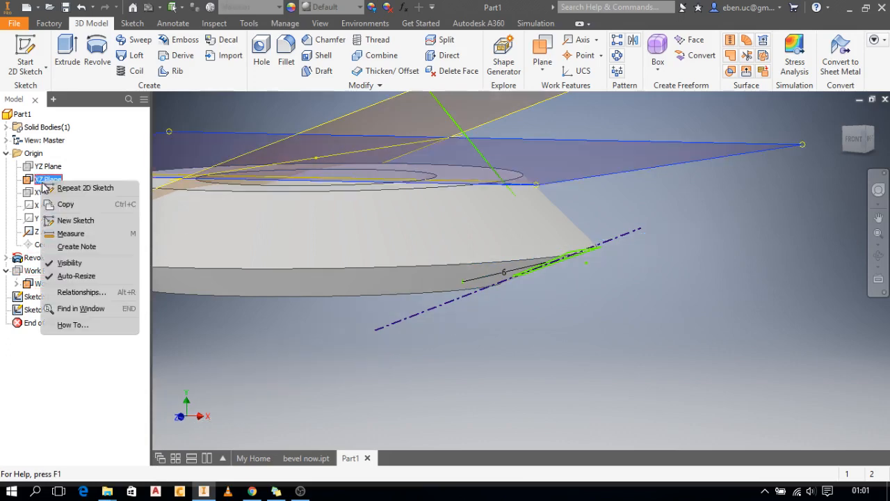
pyautogui.click(69, 265)
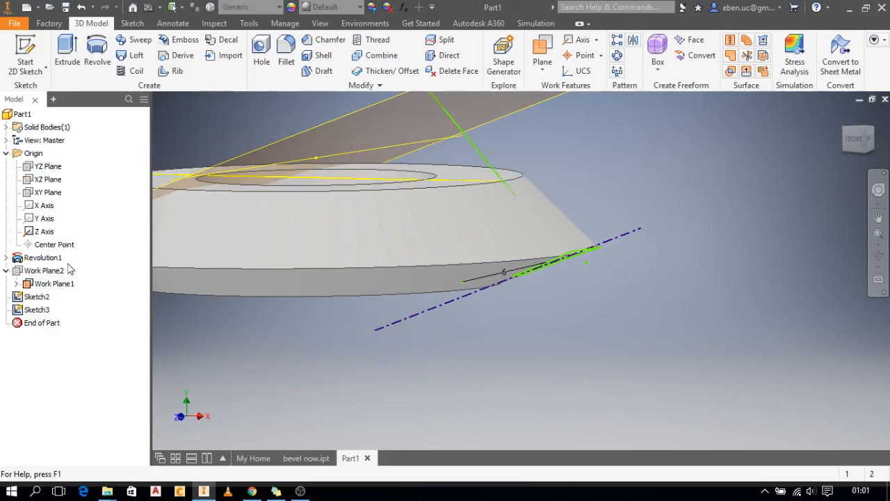
pyautogui.click(36, 297)
pyautogui.rightClick(46, 300)
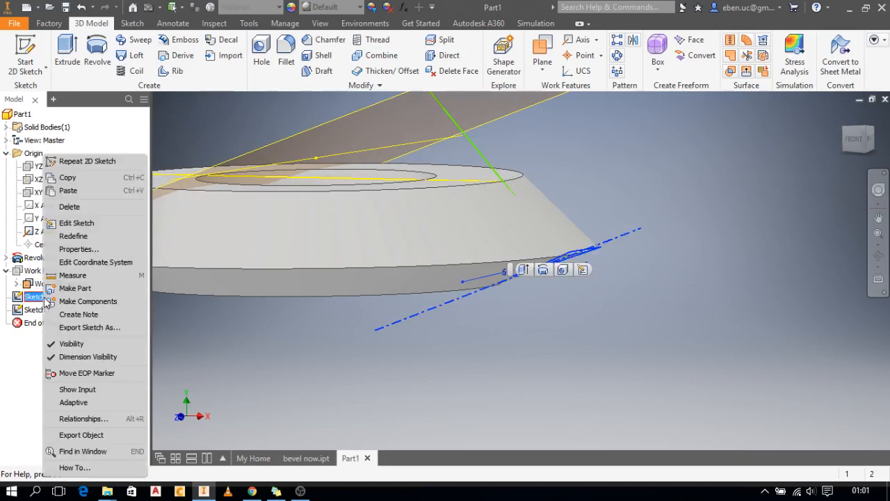
pyautogui.click(65, 345)
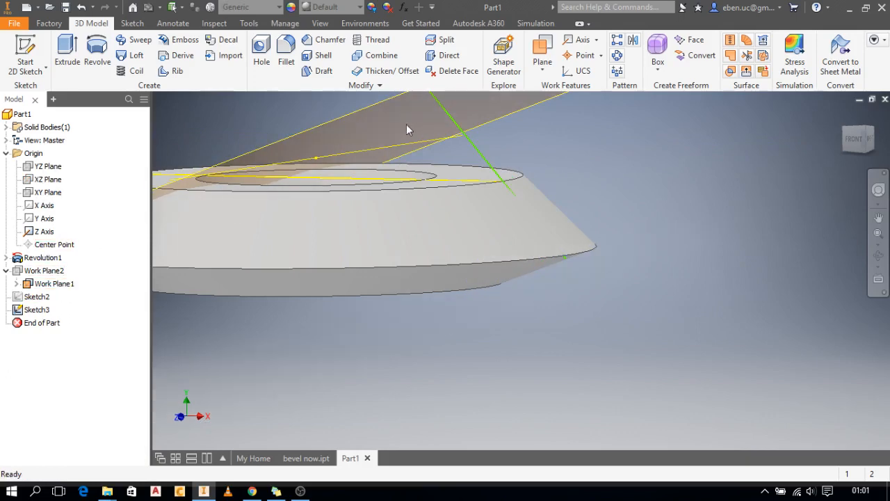
# Step: Start a new 2D sketch on Work Plane1, the slanted plane above the gear blank
pyautogui.press('F2')
pyautogui.moveTo(395, 135); pyautogui.dragTo(386, 211)
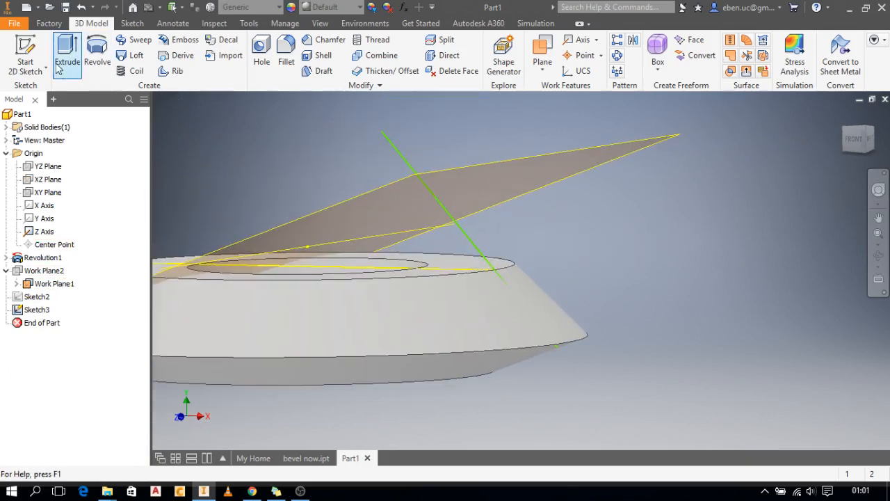
pyautogui.click(37, 48)
pyautogui.click(390, 194)
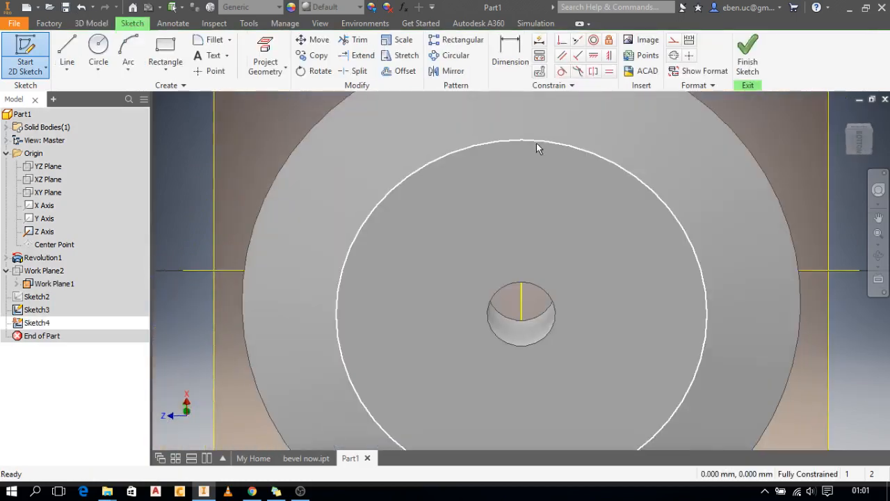
pyautogui.moveTo(533, 203)
pyautogui.mouseDown()
pyautogui.moveTo(513, 280)
pyautogui.moveTo(513, 324)
pyautogui.mouseUp()
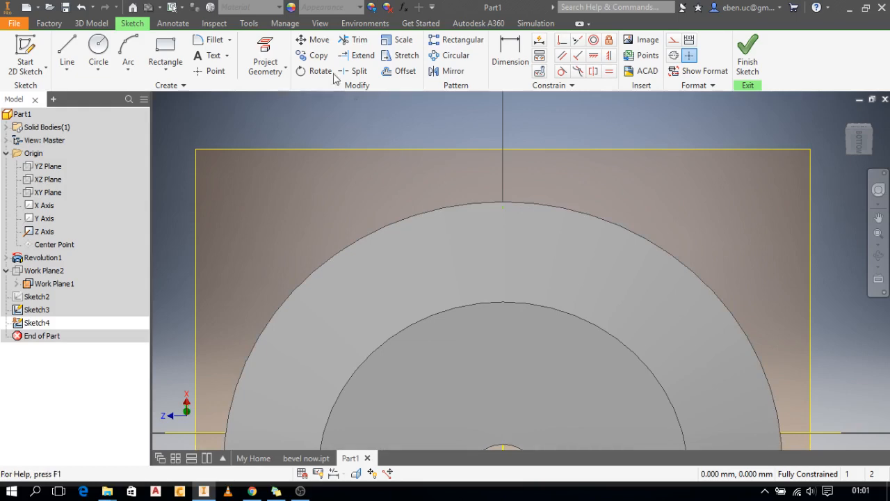
# Step: Slice the graphics at Work Plane1 so the part of the blank covering the sketch plane is cut away
pyautogui.click(320, 23)
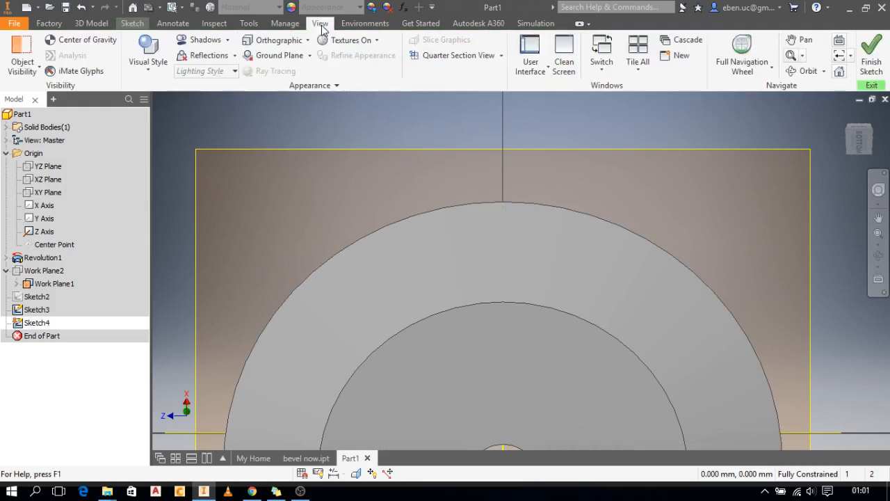
pyautogui.click(484, 150)
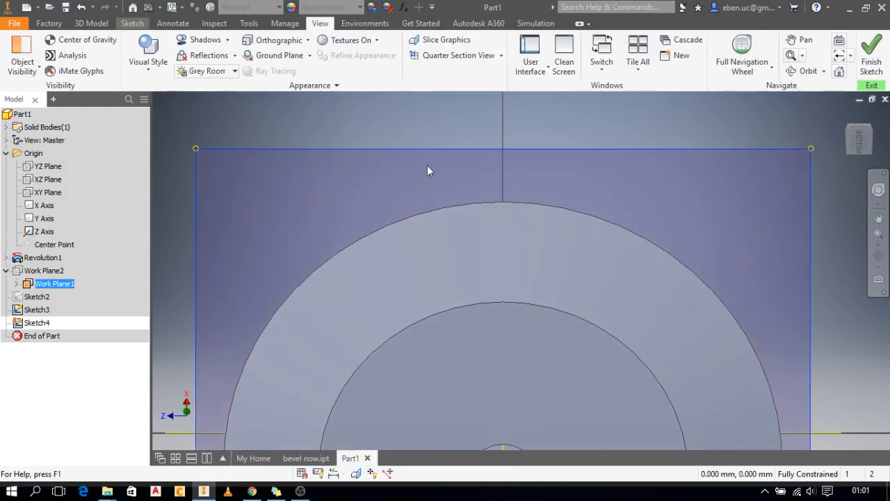
pyautogui.click(445, 45)
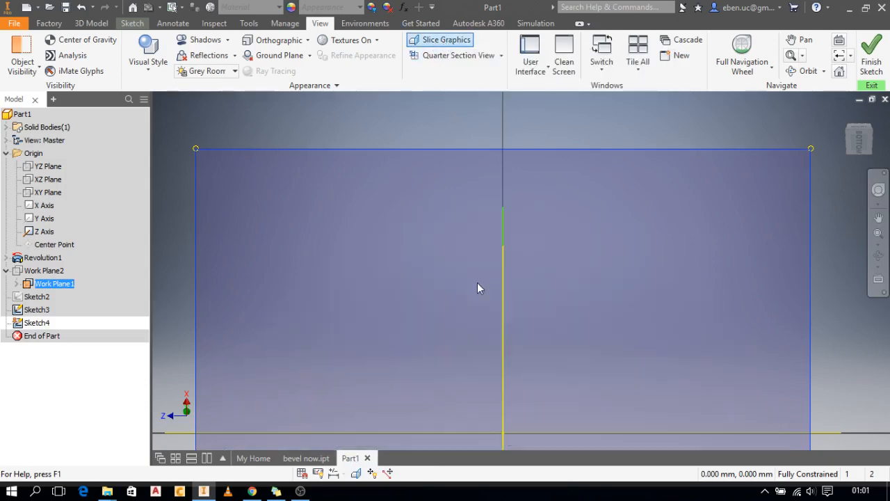
pyautogui.press('F2')
pyautogui.moveTo(519, 271); pyautogui.dragTo(508, 198)
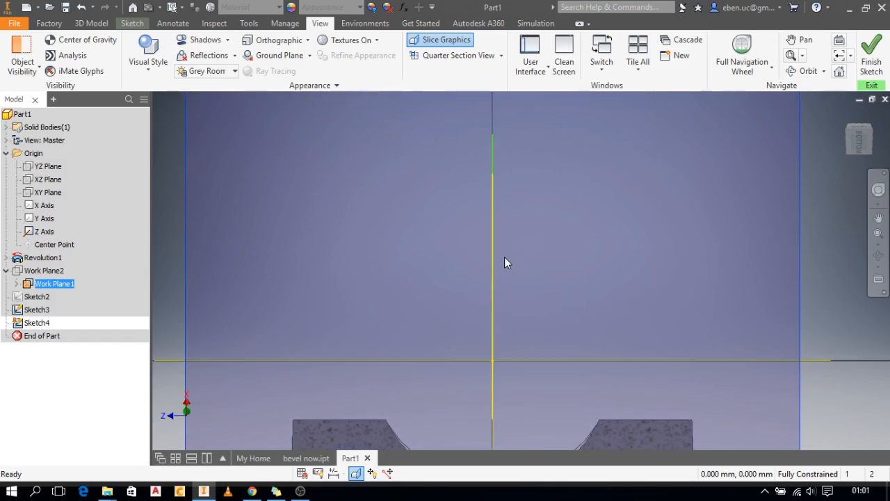
# Step: Paste the copied tooth-space profile into the new sketch on Work Plane1
pyautogui.scroll(-5, 505, 262)
pyautogui.scroll(5, 506, 262)
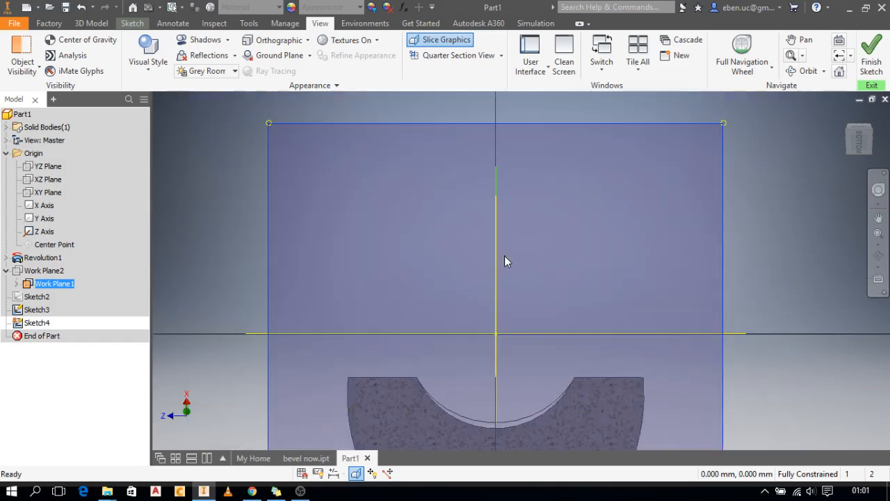
pyautogui.rightClick(501, 179)
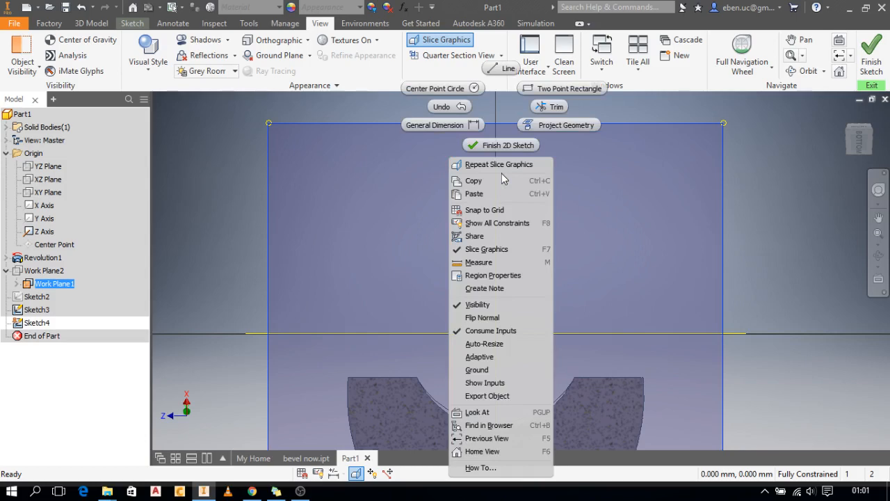
pyautogui.click(493, 194)
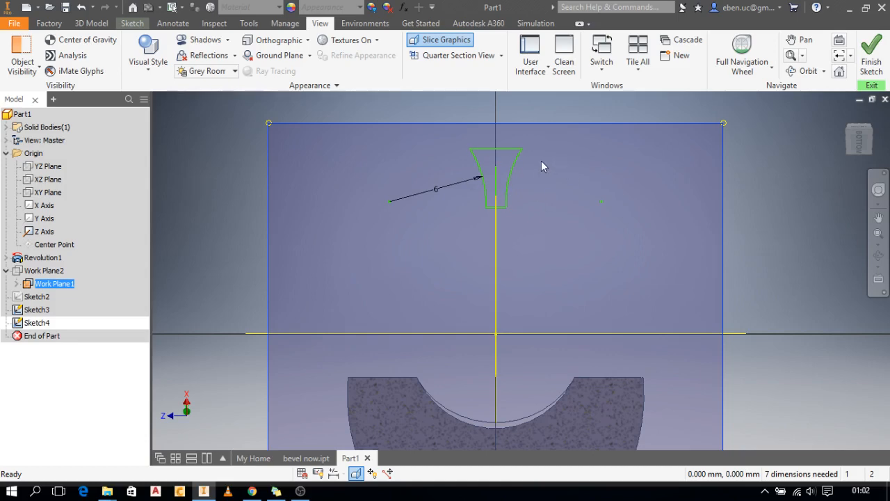
# Step: Move the pasted profile's four edges from the midpoint of its short line to the point where the slanted guide line crosses the sketch axis, and finish the sketch
pyautogui.click(874, 255)
pyautogui.moveTo(536, 243)
pyautogui.mouseDown()
pyautogui.moveTo(592, 318)
pyautogui.moveTo(601, 320)
pyautogui.moveTo(606, 302)
pyautogui.moveTo(630, 340)
pyautogui.moveTo(670, 363)
pyautogui.moveTo(612, 322)
pyautogui.moveTo(628, 350)
pyautogui.moveTo(684, 350)
pyautogui.mouseUp()
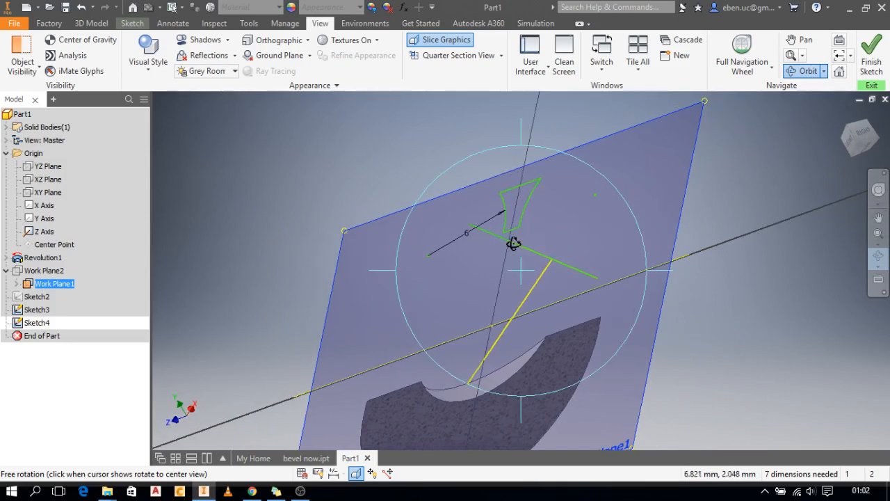
pyautogui.press('Escape')
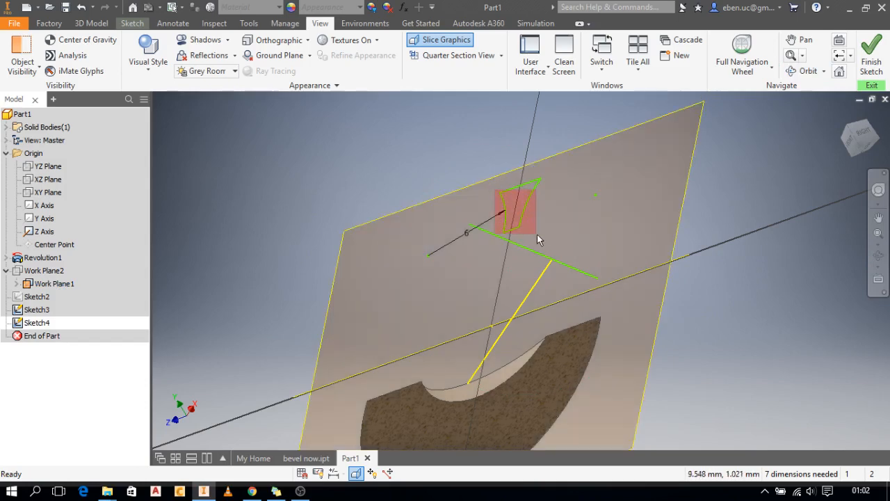
pyautogui.click(537, 234)
pyautogui.click(520, 188)
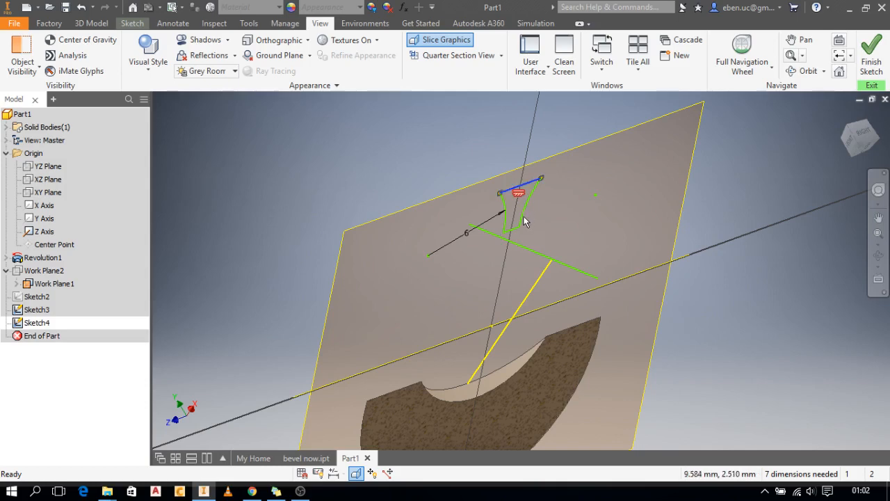
pyautogui.click(523, 217)
pyautogui.click(521, 222)
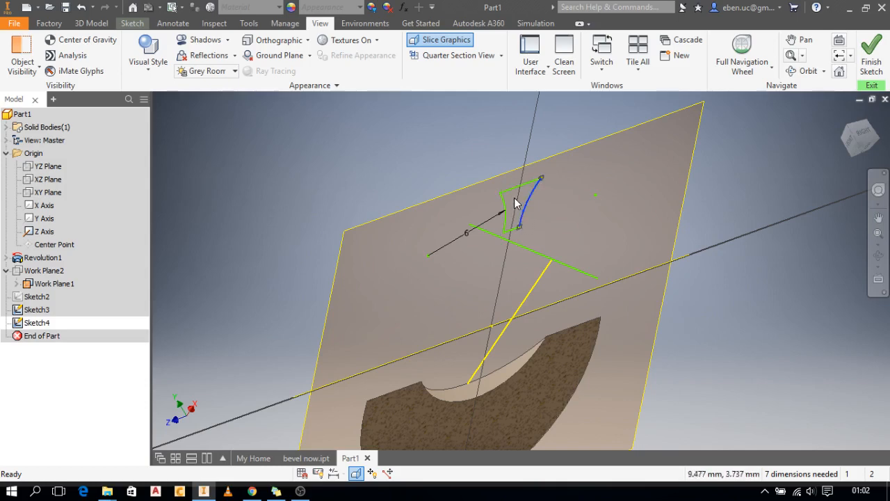
pyautogui.keyDown('ctrl'); pyautogui.click(516, 192); pyautogui.keyUp('ctrl')
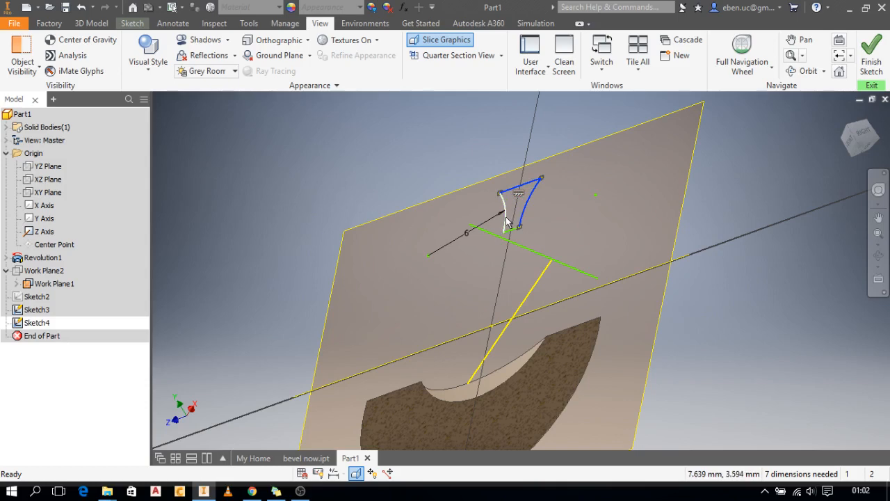
pyautogui.keyDown('ctrl'); pyautogui.click(507, 228); pyautogui.keyUp('ctrl')
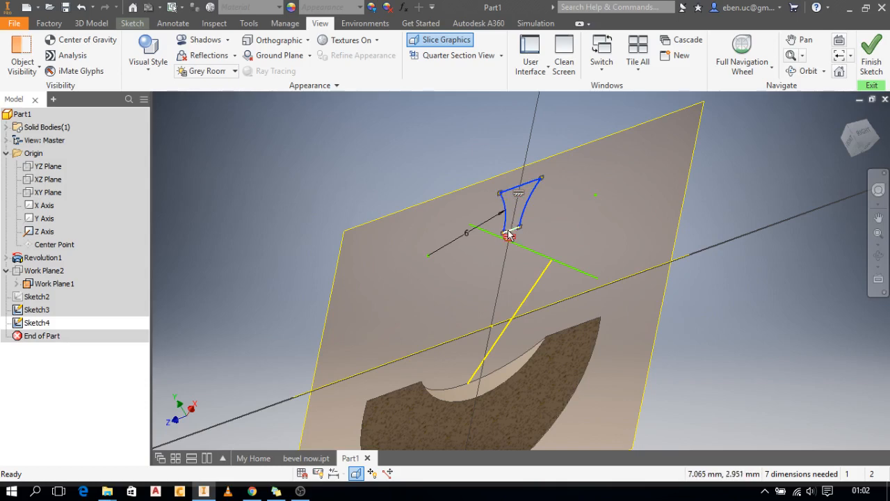
pyautogui.keyDown('ctrl'); pyautogui.click(509, 234); pyautogui.keyUp('ctrl')
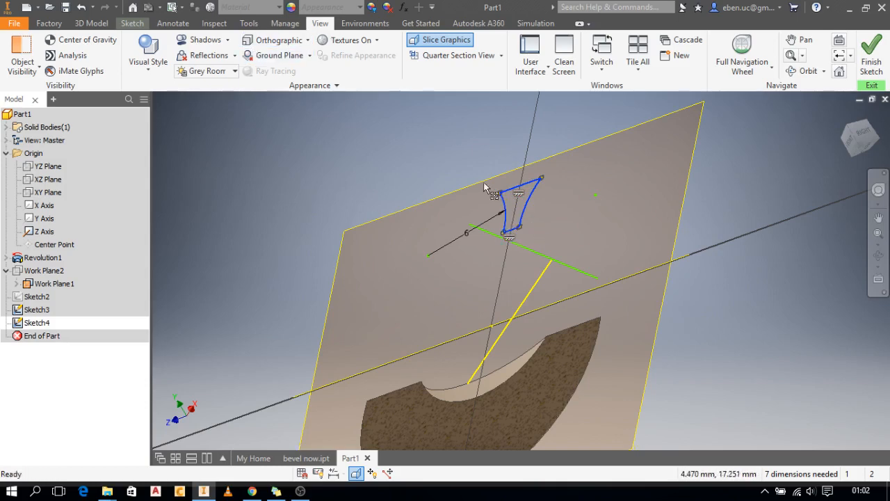
pyautogui.click(133, 23)
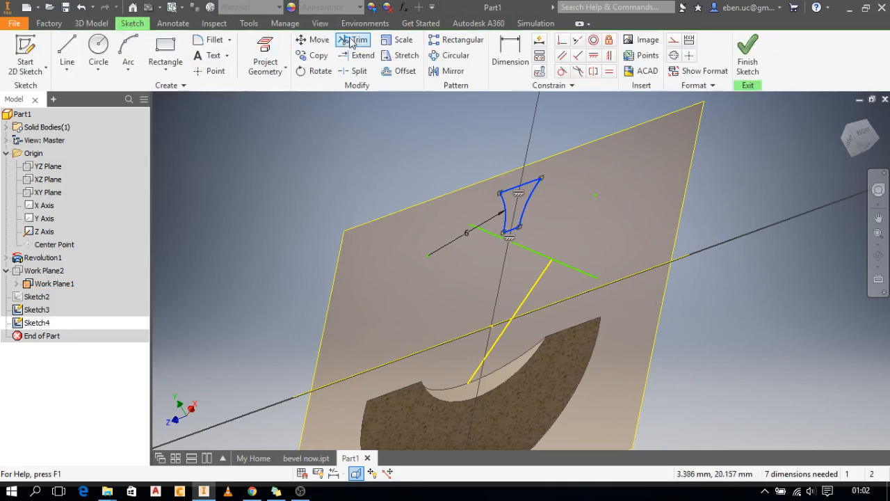
pyautogui.click(316, 40)
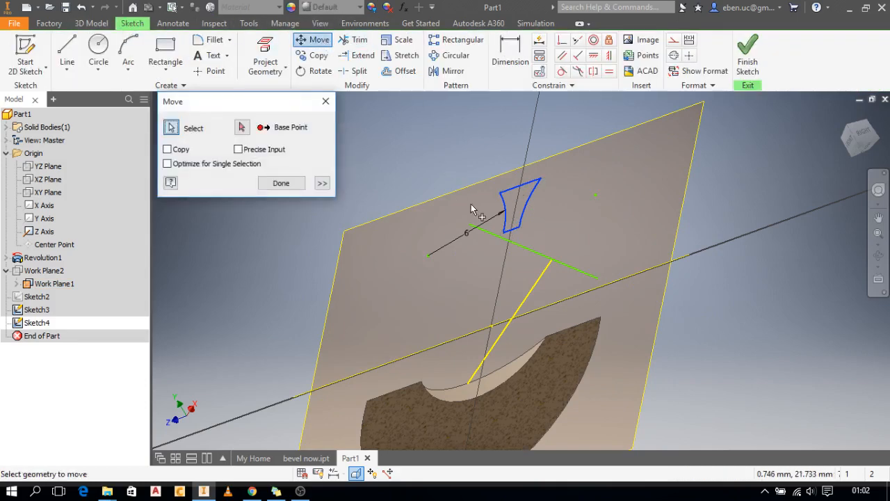
pyautogui.click(243, 127)
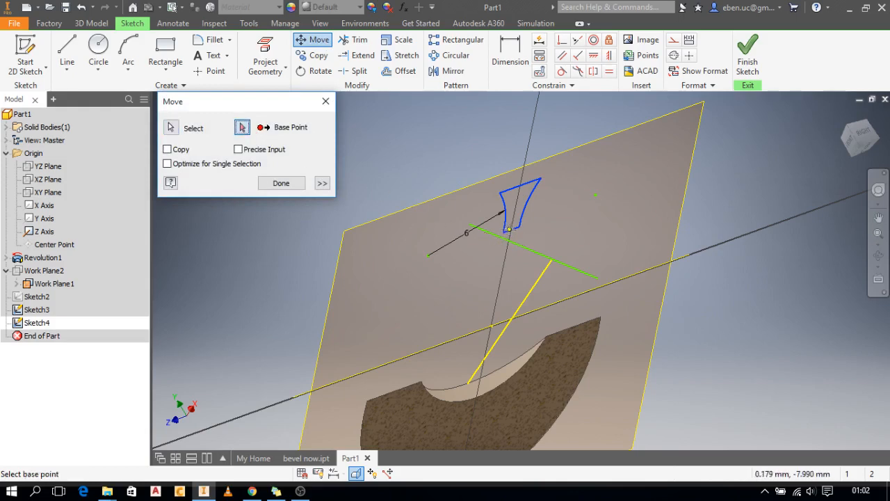
pyautogui.scroll(5, 511, 230)
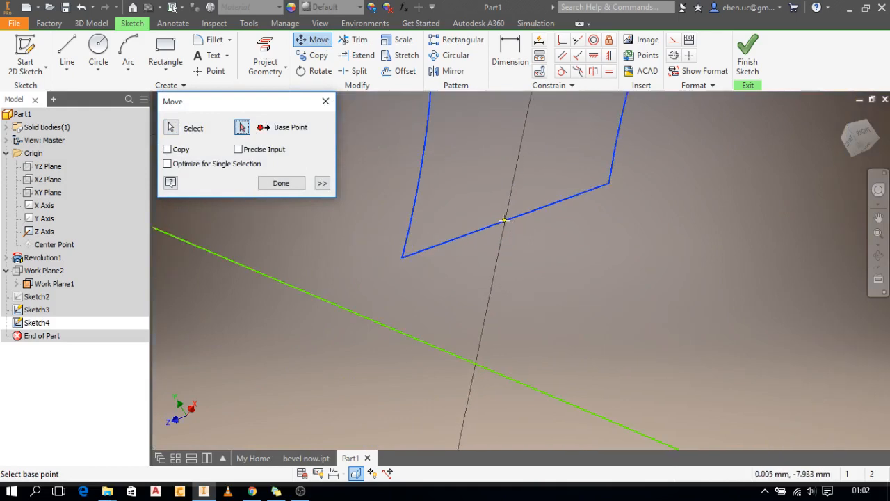
pyautogui.click(506, 222)
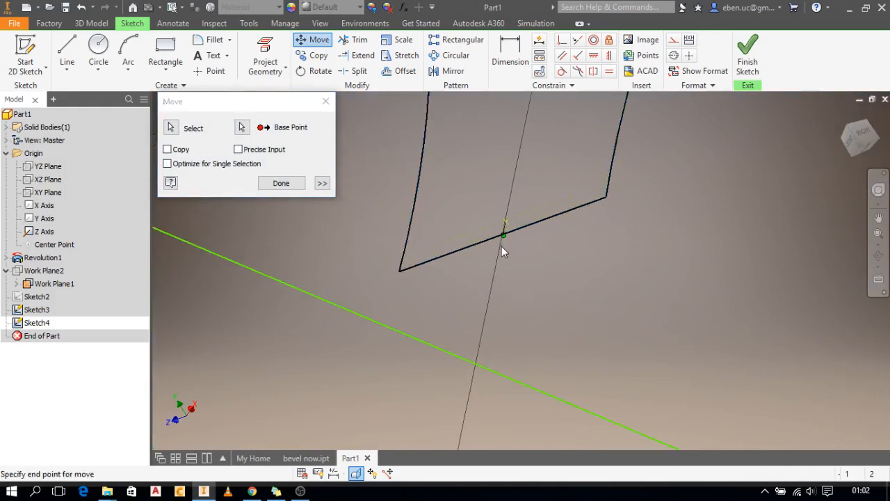
pyautogui.click(476, 363)
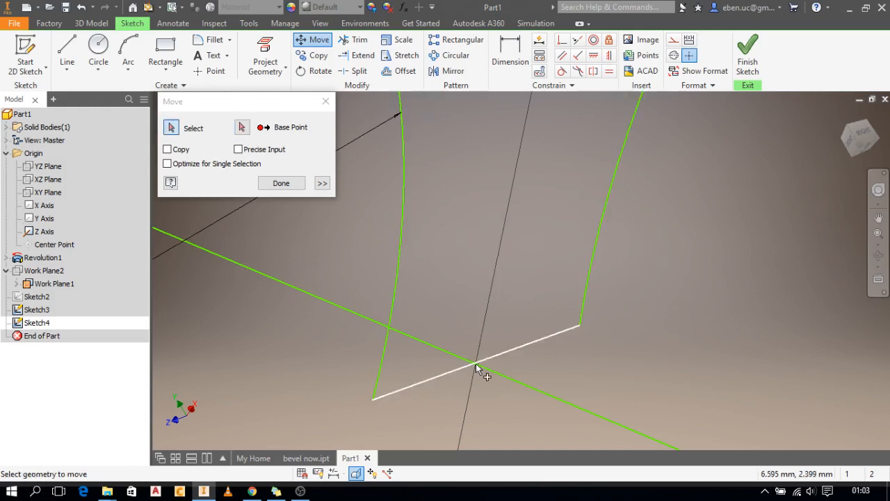
pyautogui.click(281, 184)
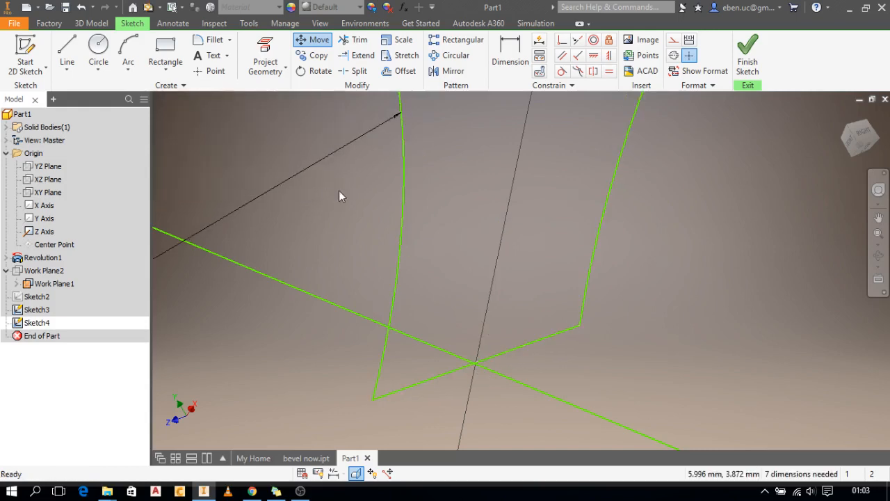
pyautogui.click(748, 55)
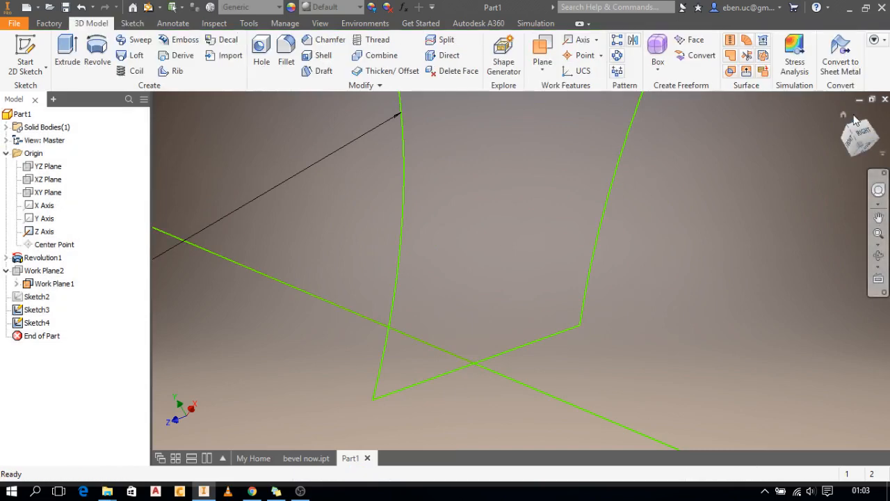
pyautogui.click(844, 117)
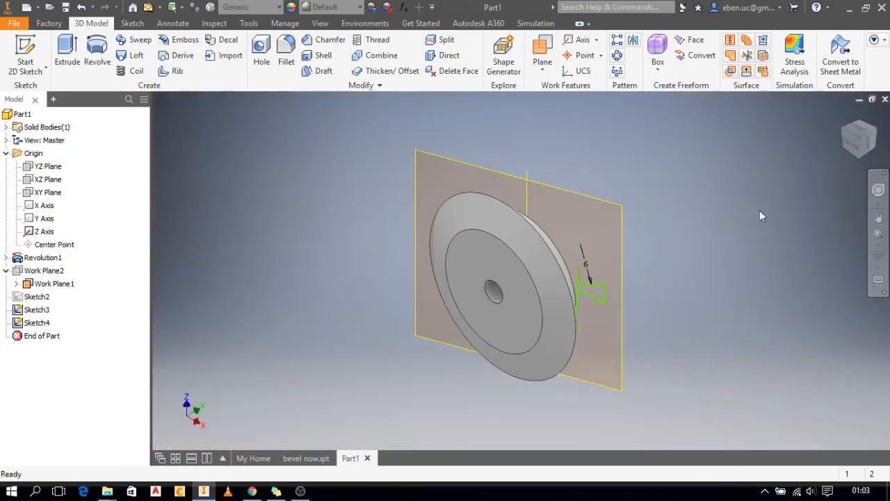
# Step: Hide Work Plane1, the slanted plane above the gear blank
pyautogui.click(866, 134)
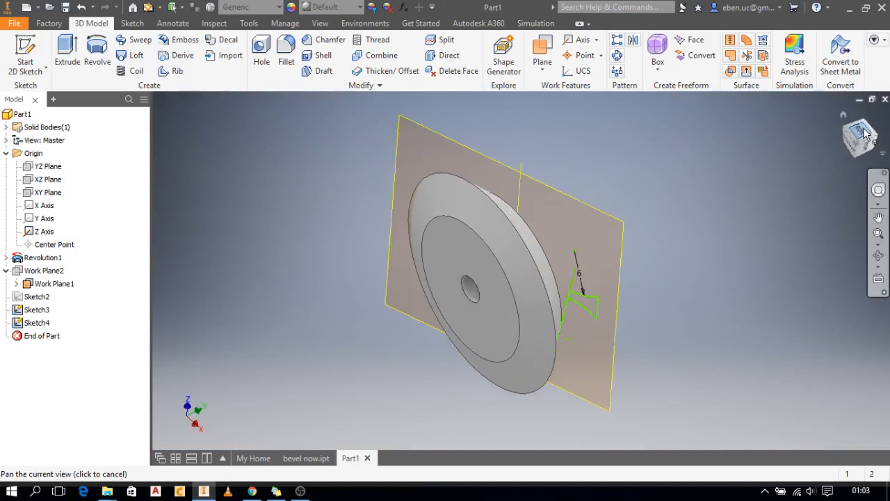
pyautogui.click(873, 117)
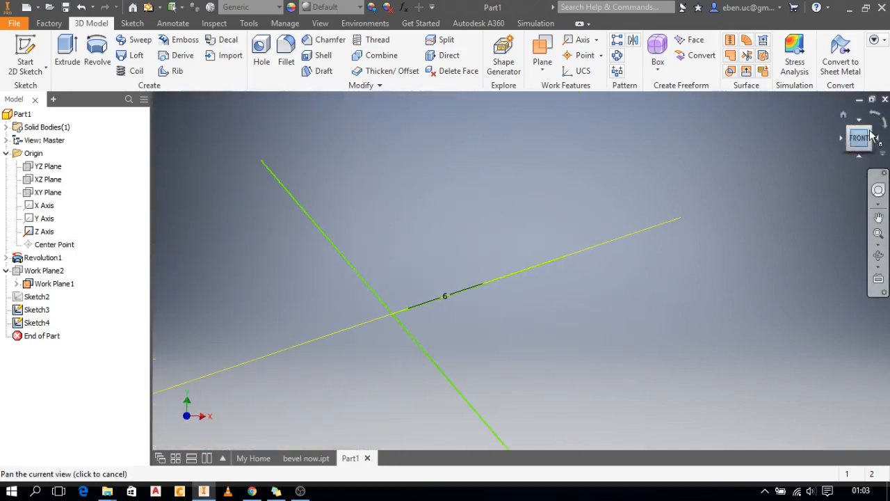
pyautogui.click(870, 129)
pyautogui.scroll(5, 609, 239)
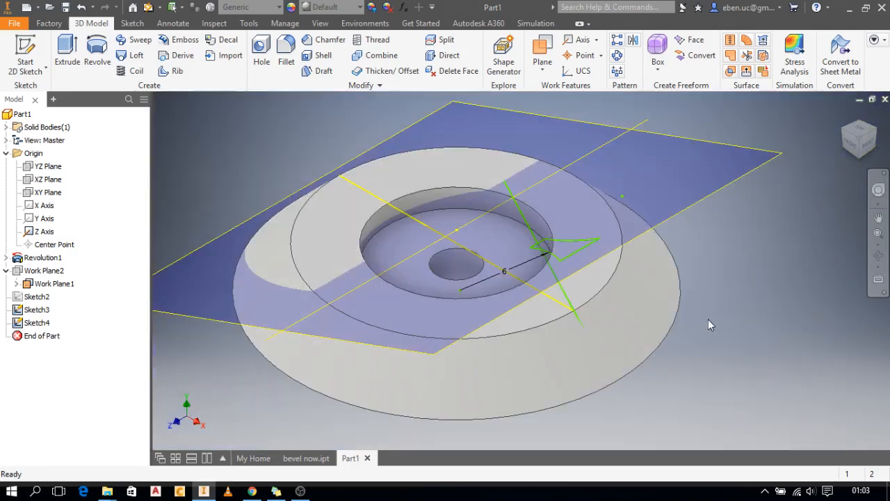
pyautogui.click(879, 256)
pyautogui.moveTo(583, 330); pyautogui.dragTo(553, 272)
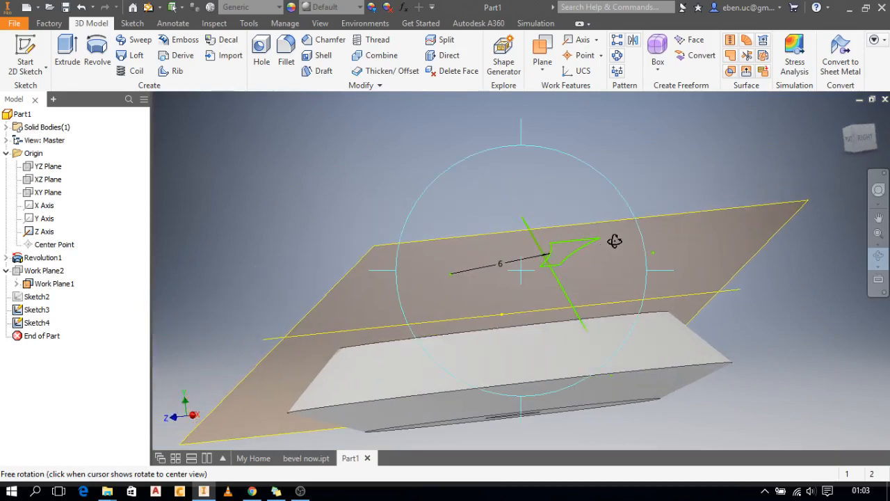
pyautogui.press('Escape')
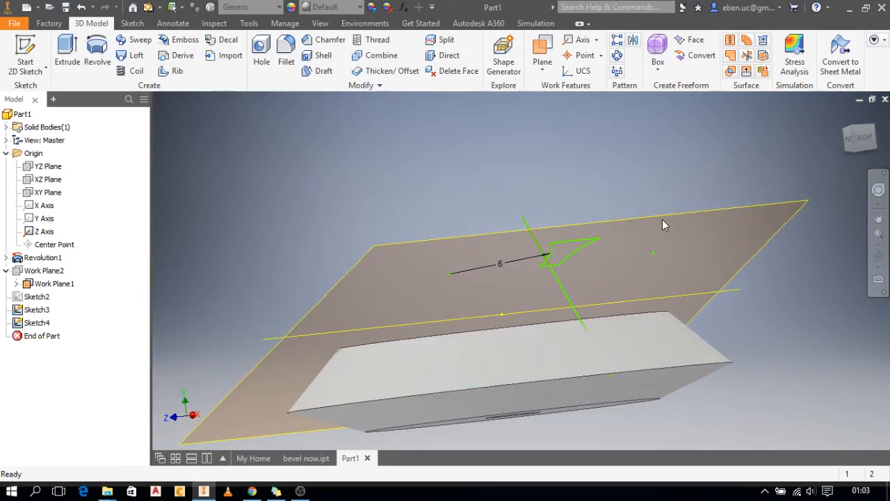
pyautogui.click(54, 284)
pyautogui.rightClick(55, 286)
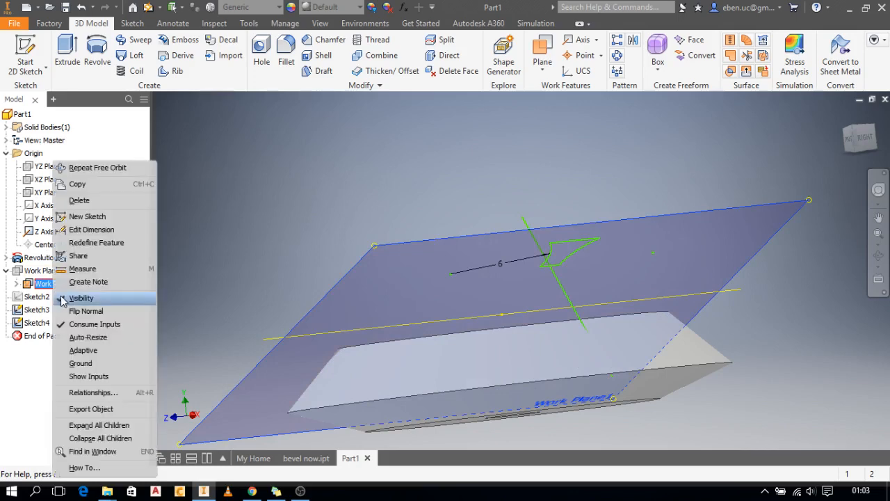
pyautogui.click(78, 298)
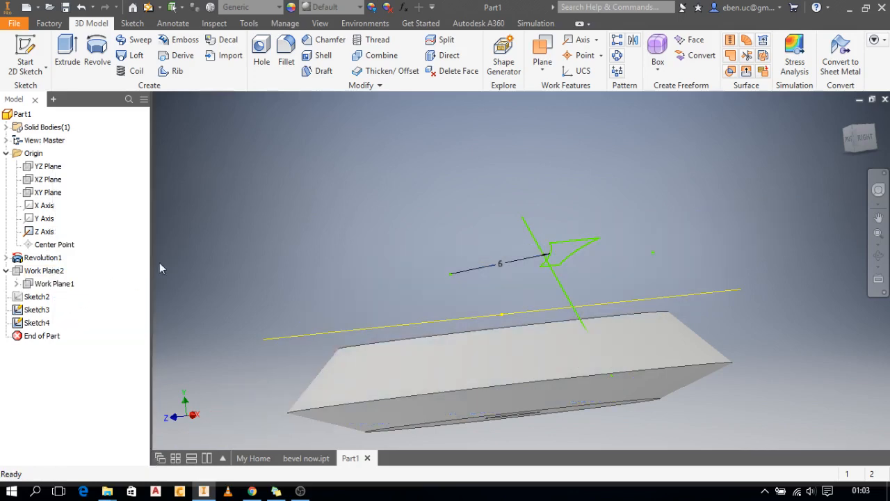
# Step: Show Sketch2, the original tooth-space profile on the lower side of the gear blank
pyautogui.click(37, 297)
pyautogui.rightClick(39, 299)
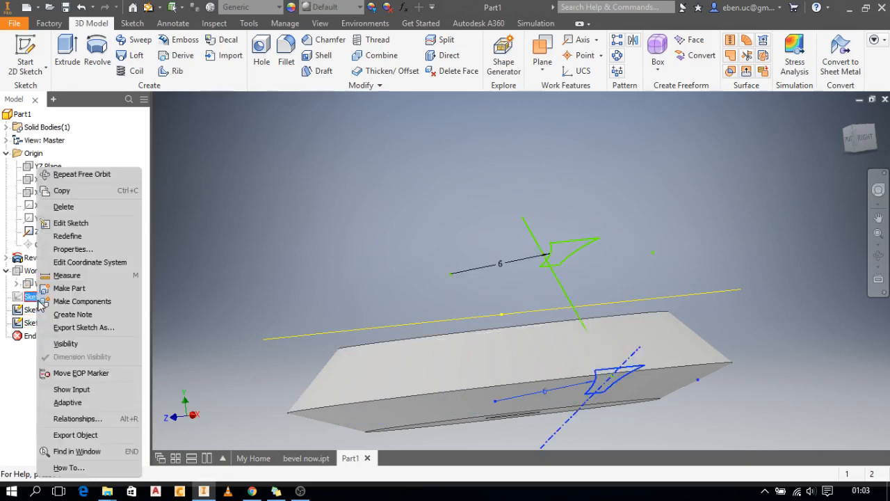
pyautogui.click(64, 345)
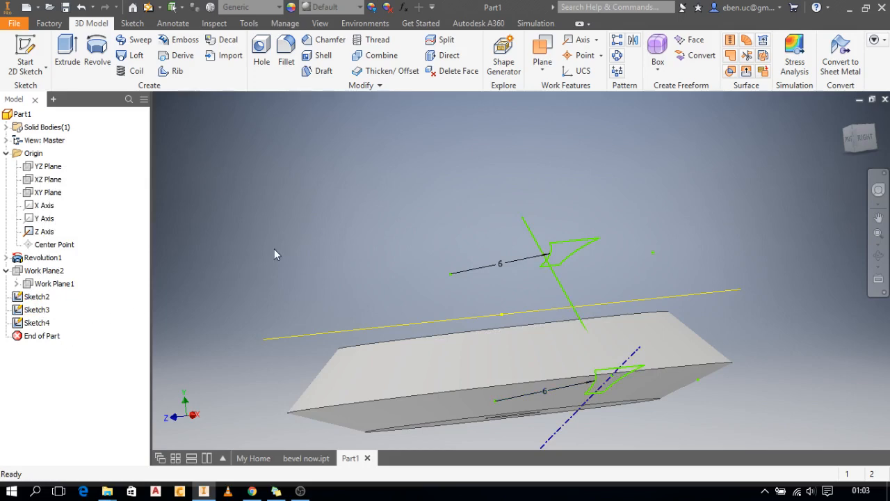
# Step: Cut a tooth space through the blank's rim with a Loft between the Sketch2 and Sketch4 profiles
pyautogui.press('F2')
pyautogui.moveTo(288, 212); pyautogui.dragTo(240, 146)
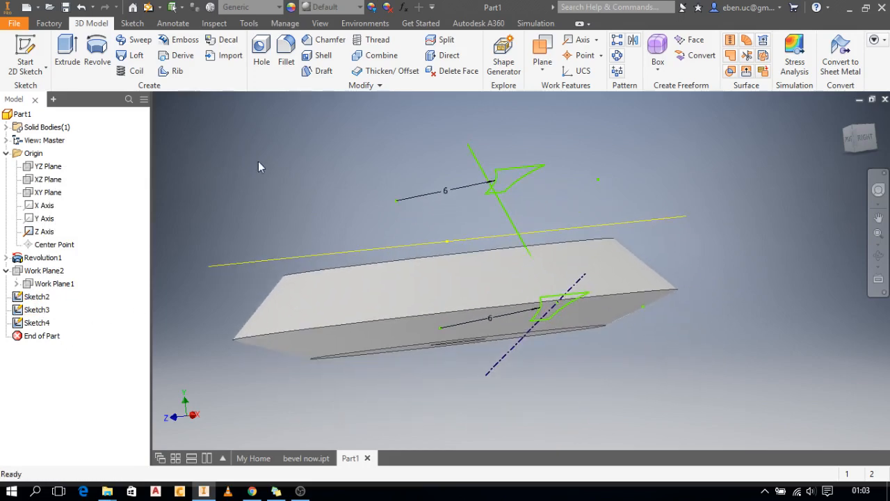
pyautogui.click(140, 61)
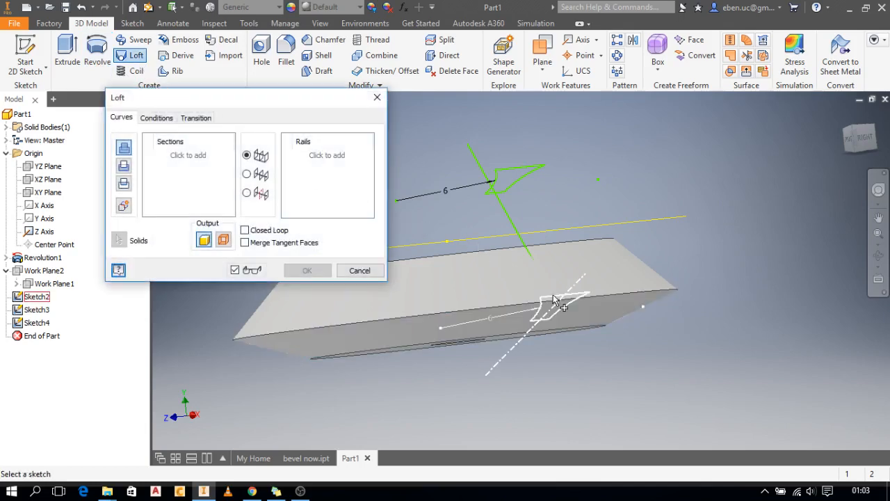
pyautogui.scroll(-4, 554, 300)
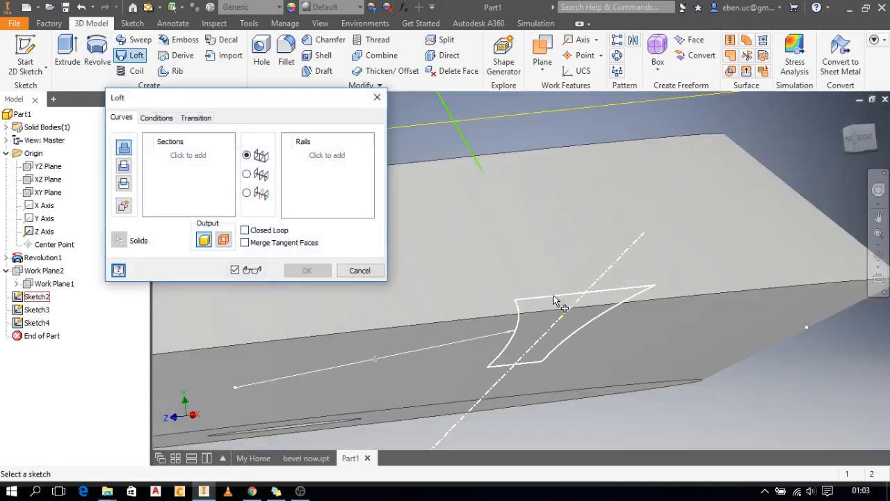
pyautogui.click(555, 300)
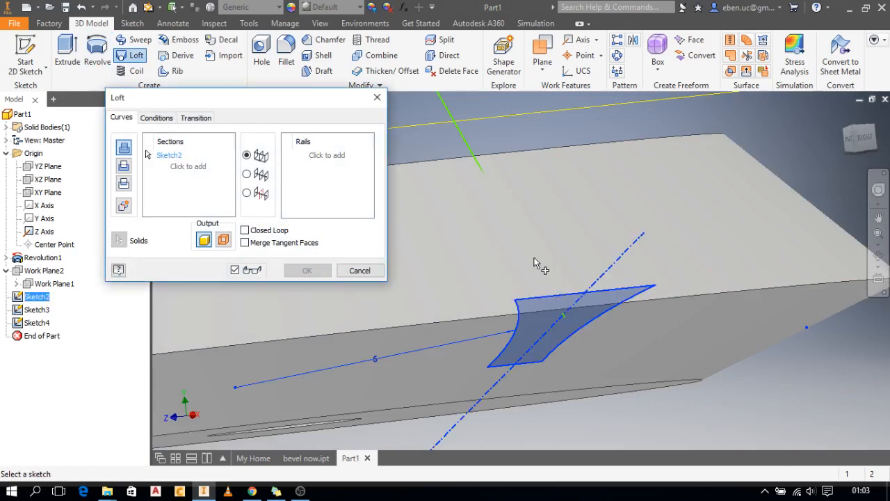
pyautogui.moveTo(534, 257); pyautogui.dragTo(555, 316, button='middle')
pyautogui.scroll(-4, 480, 150)
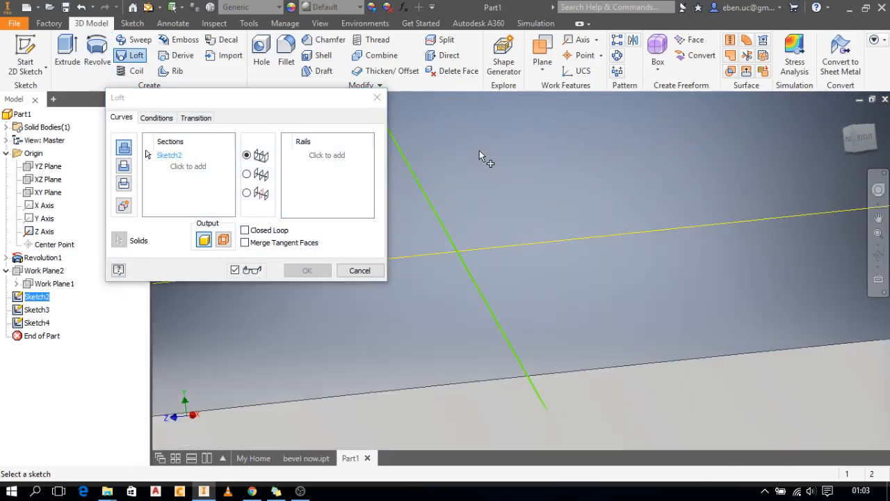
pyautogui.scroll(4, 479, 150)
pyautogui.click(475, 109)
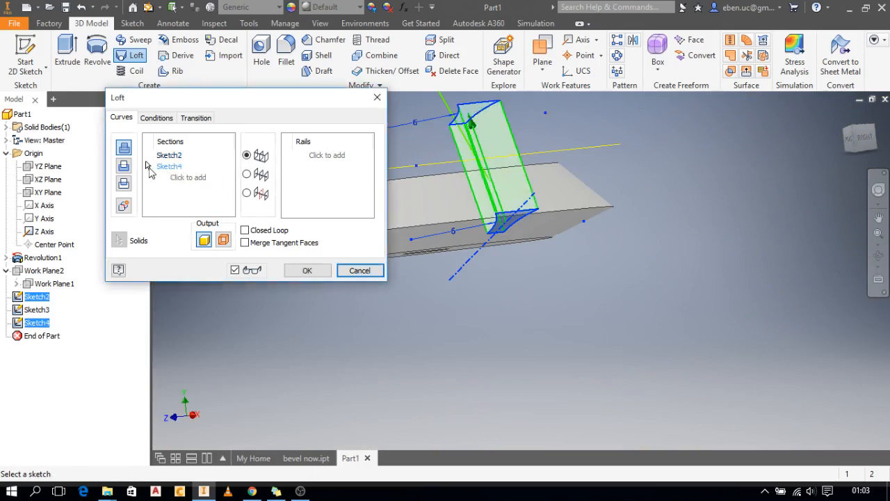
pyautogui.click(127, 167)
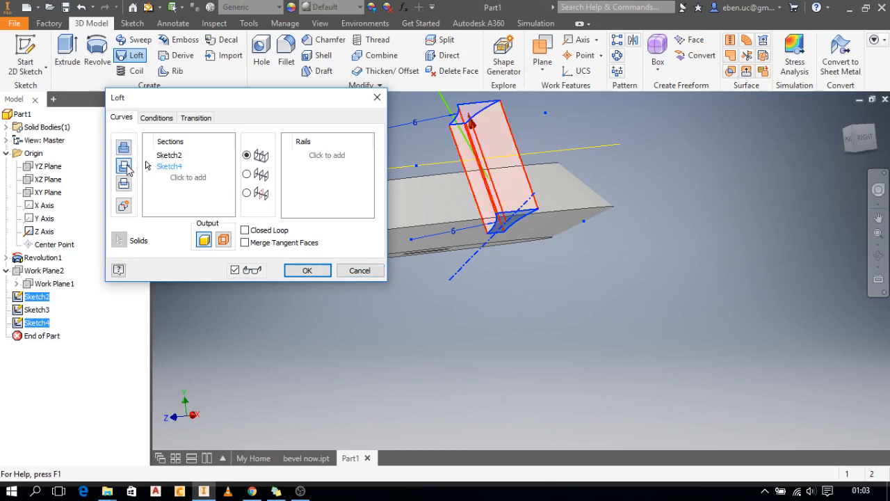
pyautogui.click(308, 271)
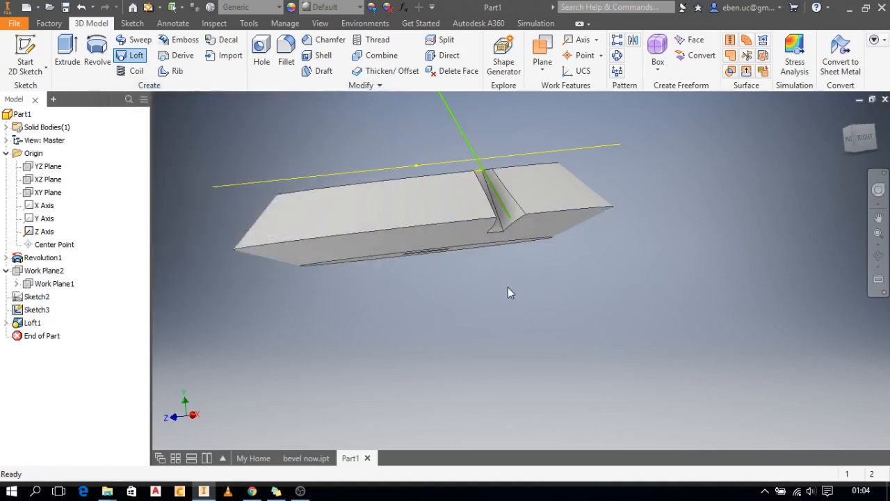
# Step: Pattern the lofted tooth space circularly around the blank's central axis with 24 occurrences over 360 degrees
pyautogui.click(879, 256)
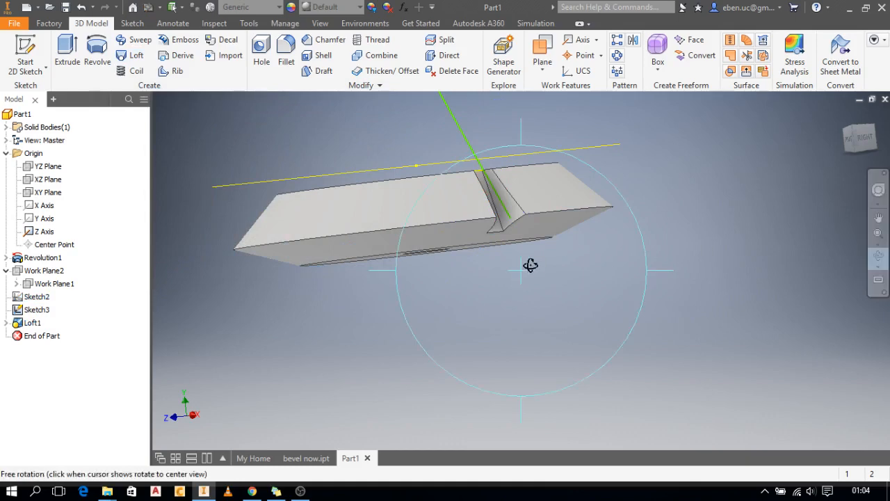
pyautogui.moveTo(530, 265); pyautogui.dragTo(494, 260)
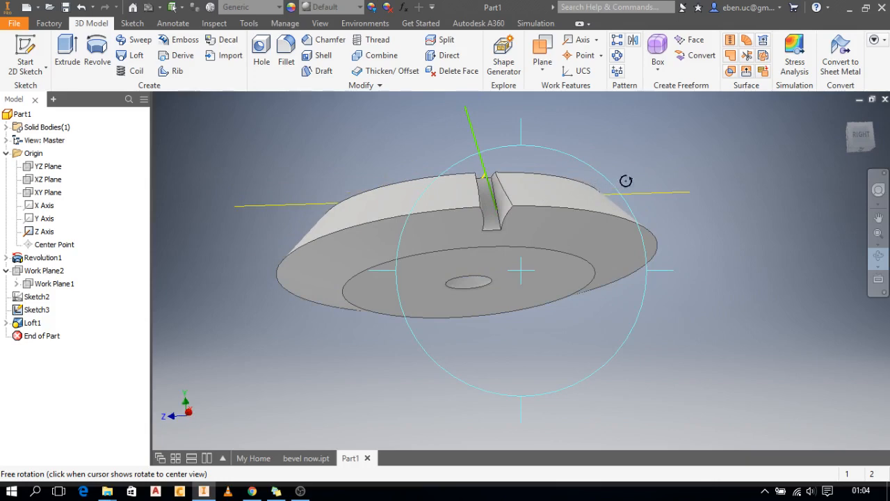
pyautogui.press('Escape')
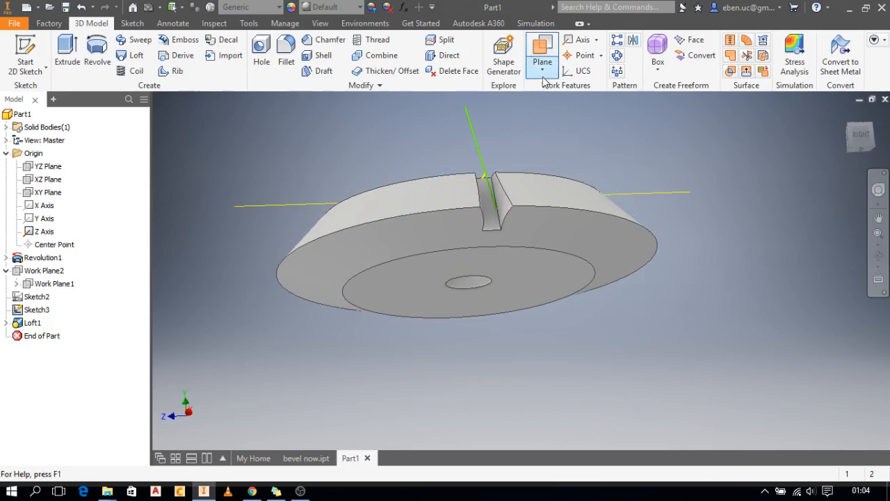
pyautogui.click(618, 57)
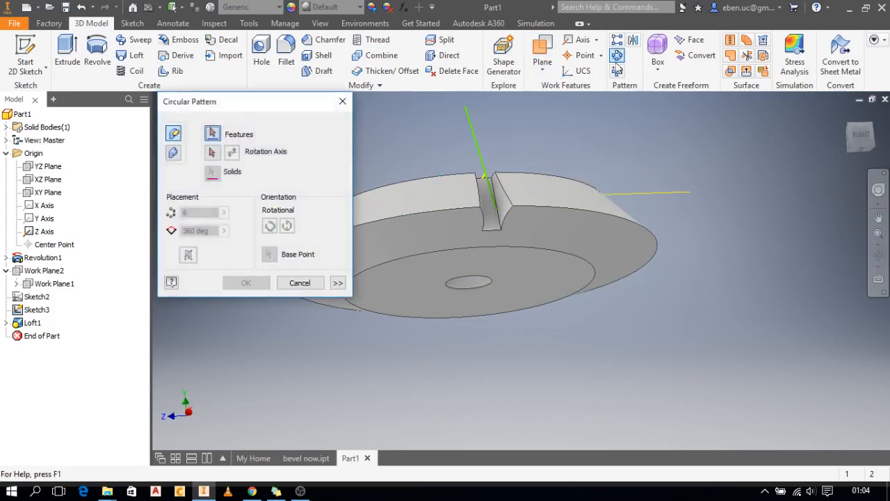
pyautogui.click(492, 219)
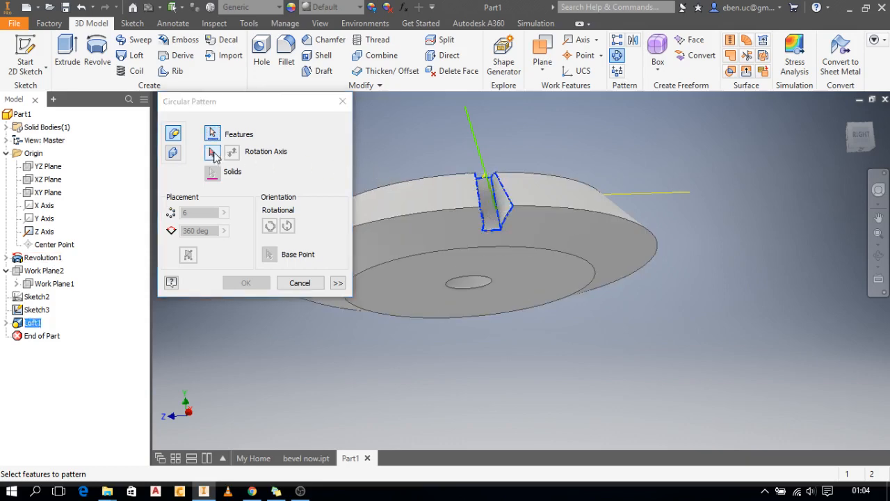
pyautogui.click(213, 152)
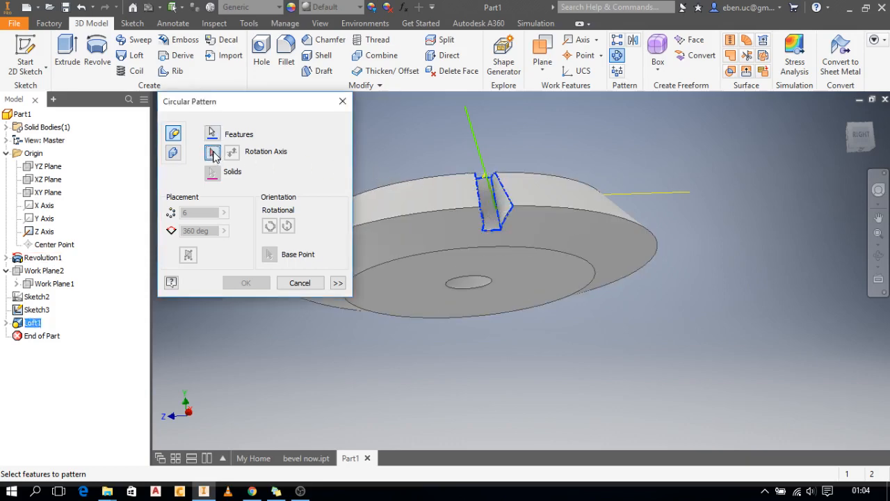
pyautogui.click(403, 213)
pyautogui.click(404, 213)
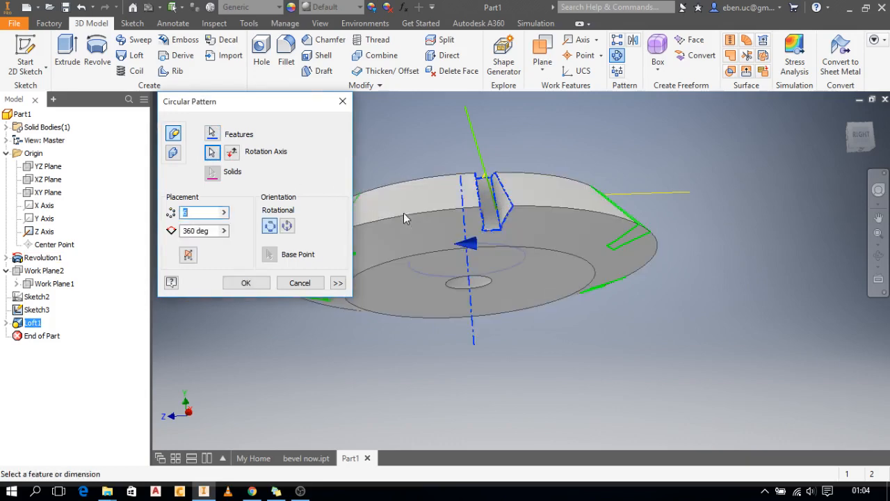
pyautogui.scroll(-2, 486, 277)
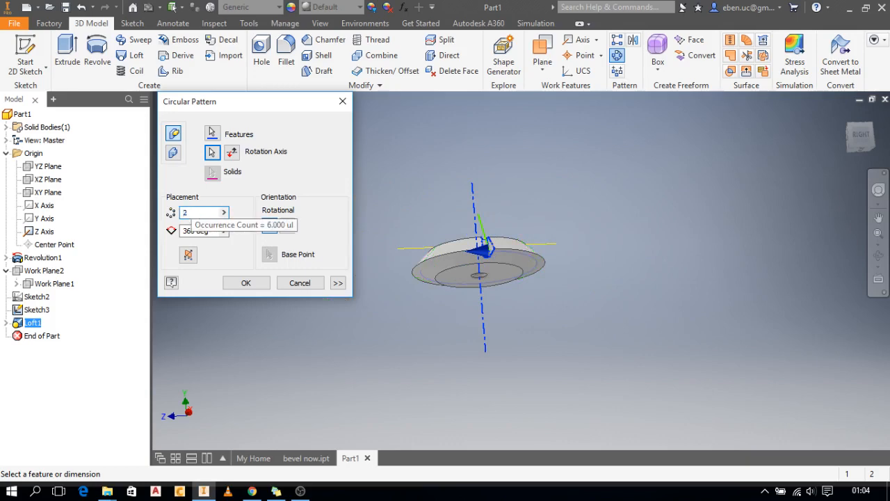
pyautogui.write('4')
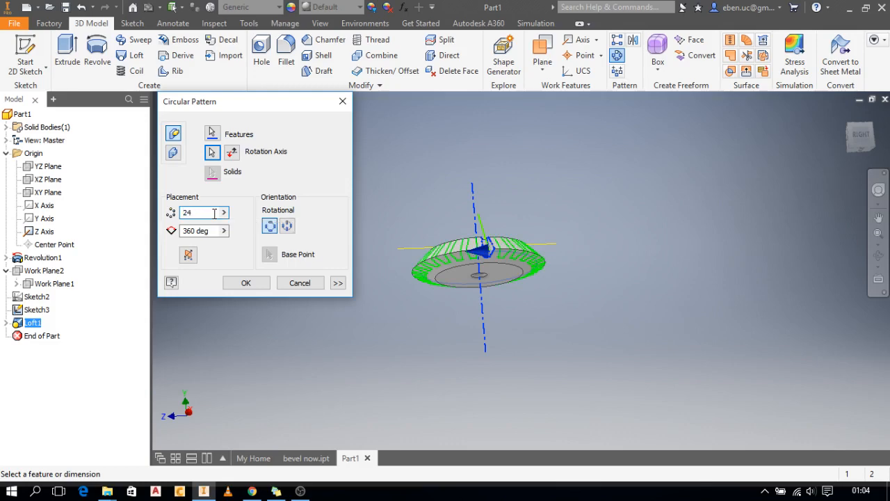
pyautogui.click(243, 282)
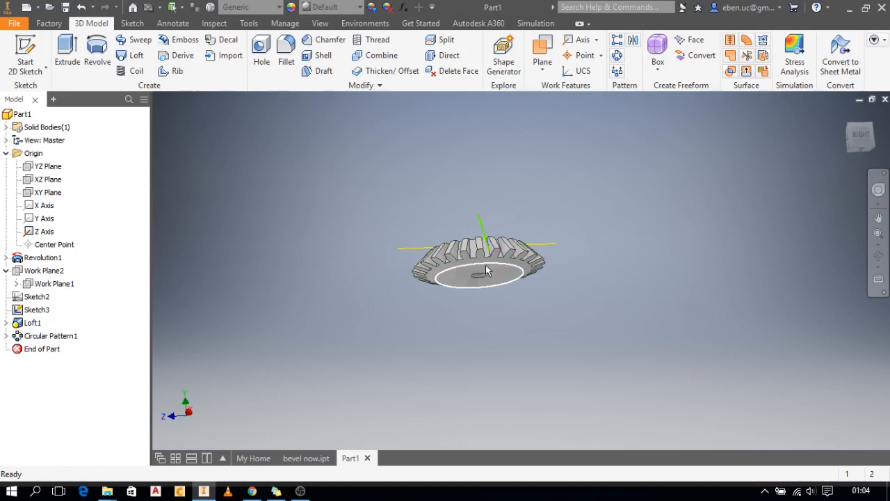
# Step: Hide Sketch3, which holds the slanted guide line crossing the gear
pyautogui.scroll(5, 482, 263)
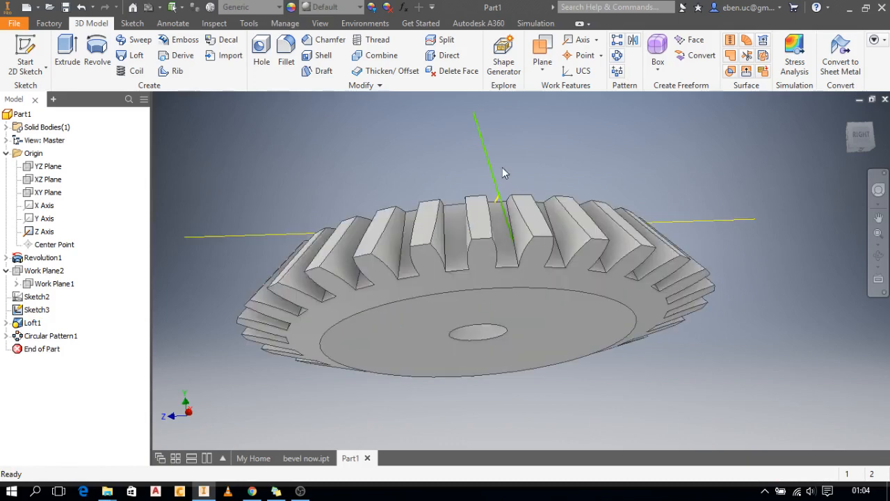
pyautogui.click(878, 256)
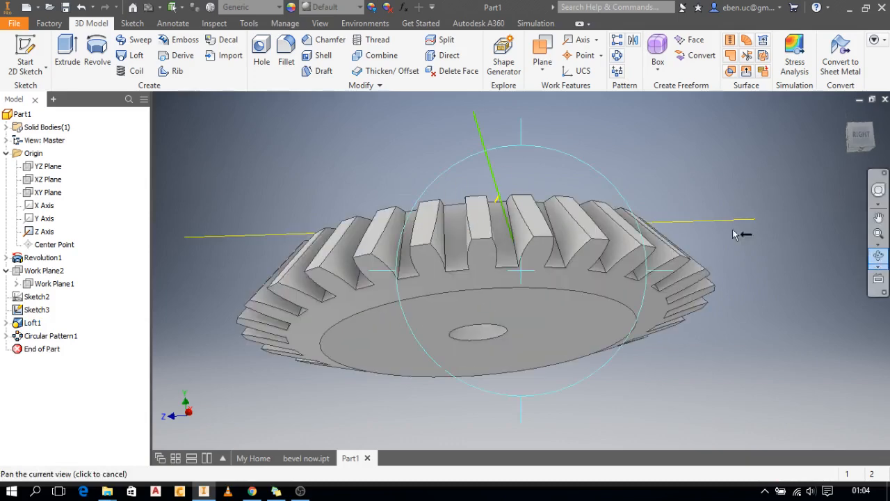
pyautogui.moveTo(515, 200)
pyautogui.mouseDown()
pyautogui.moveTo(545, 242)
pyautogui.moveTo(521, 214)
pyautogui.mouseUp()
pyautogui.moveTo(522, 214); pyautogui.dragTo(523, 278, button='middle')
pyautogui.press('Escape')
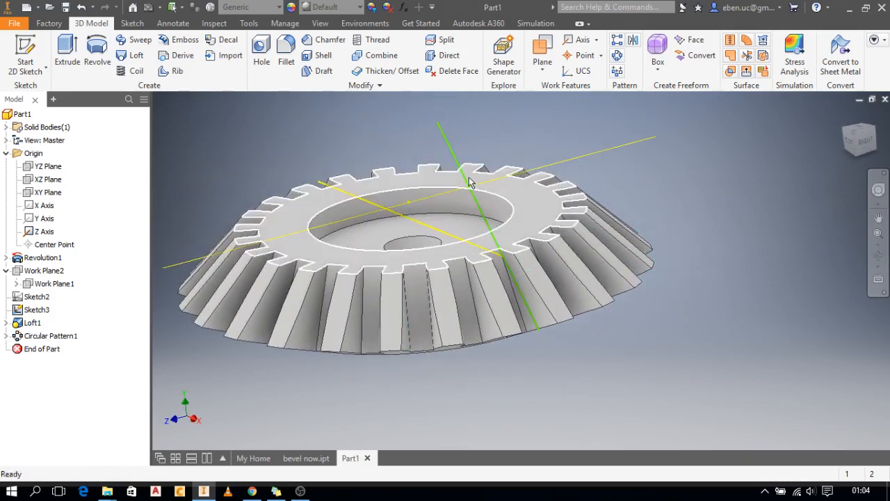
pyautogui.click(462, 171)
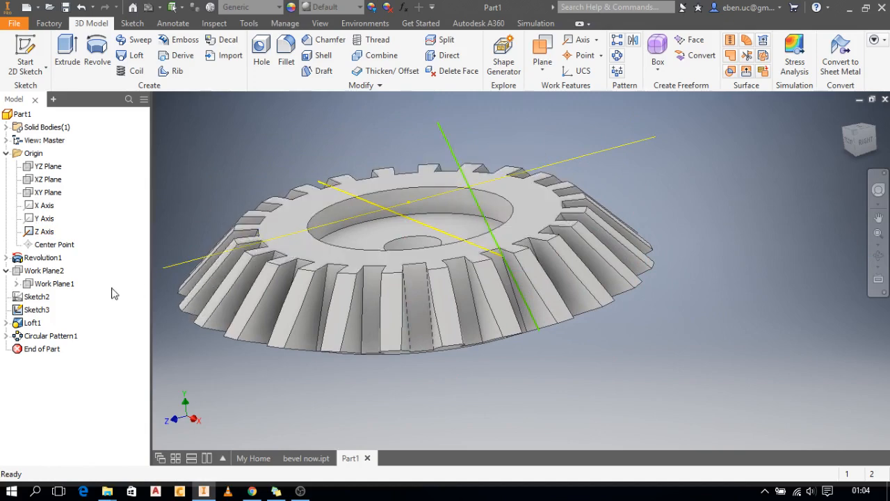
pyautogui.click(32, 310)
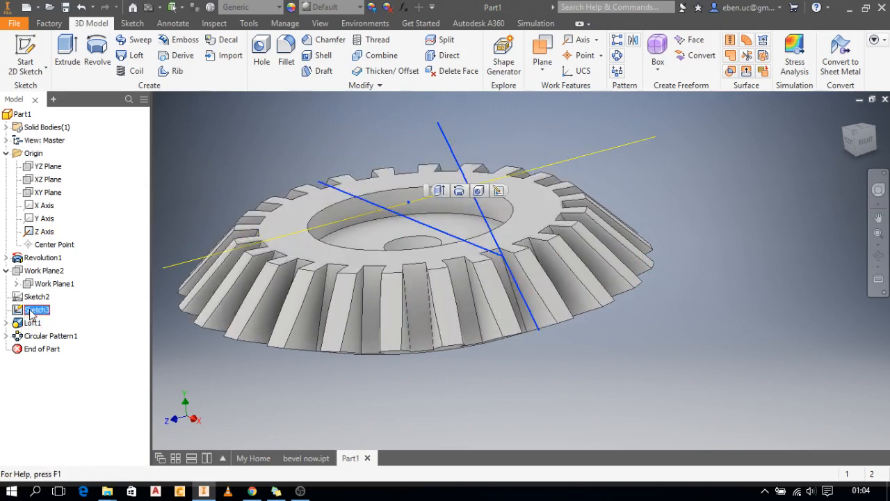
pyautogui.rightClick(32, 313)
pyautogui.click(55, 341)
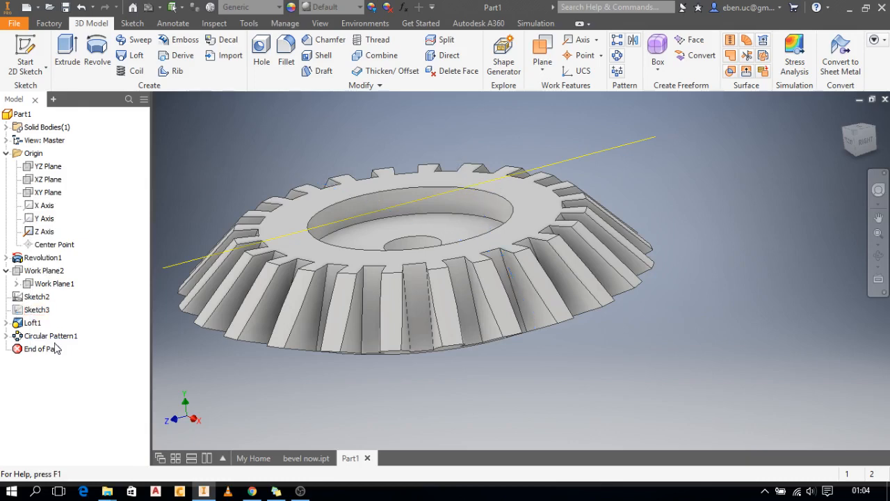
# Step: Hide the origin's Z axis so only the gear body is displayed
pyautogui.click(46, 231)
pyautogui.rightClick(49, 232)
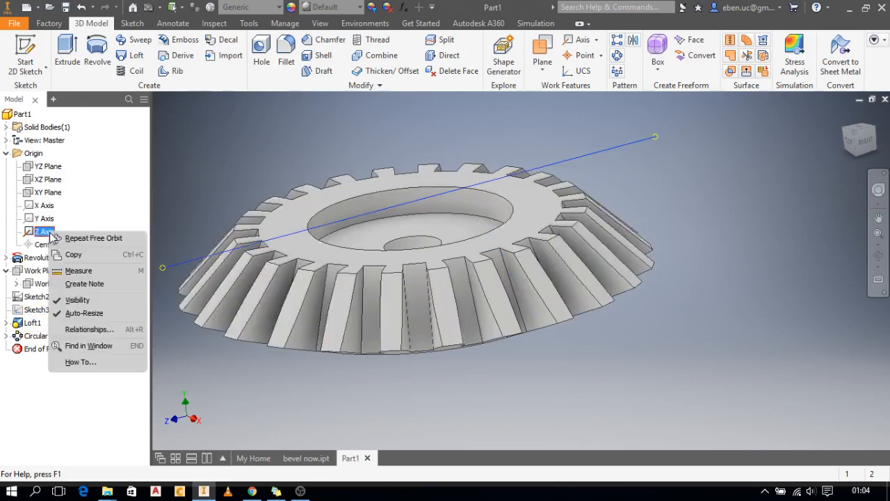
pyautogui.click(78, 300)
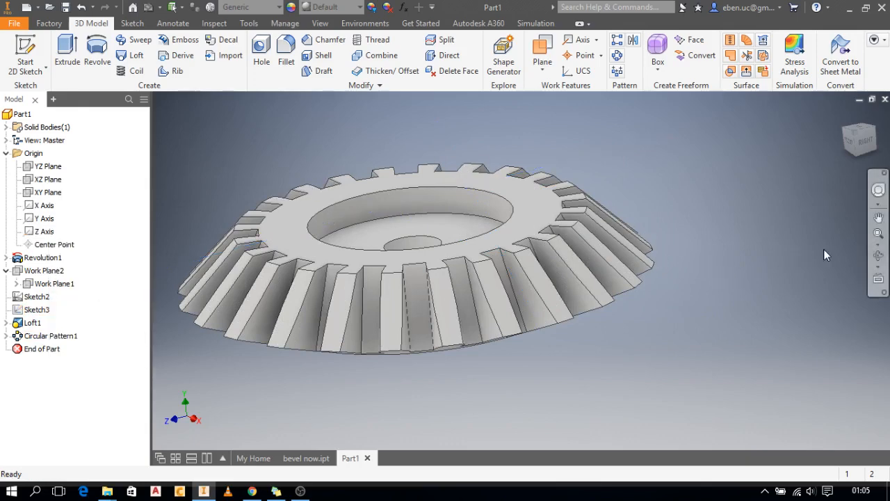
pyautogui.click(878, 255)
pyautogui.moveTo(557, 276); pyautogui.dragTo(583, 275)
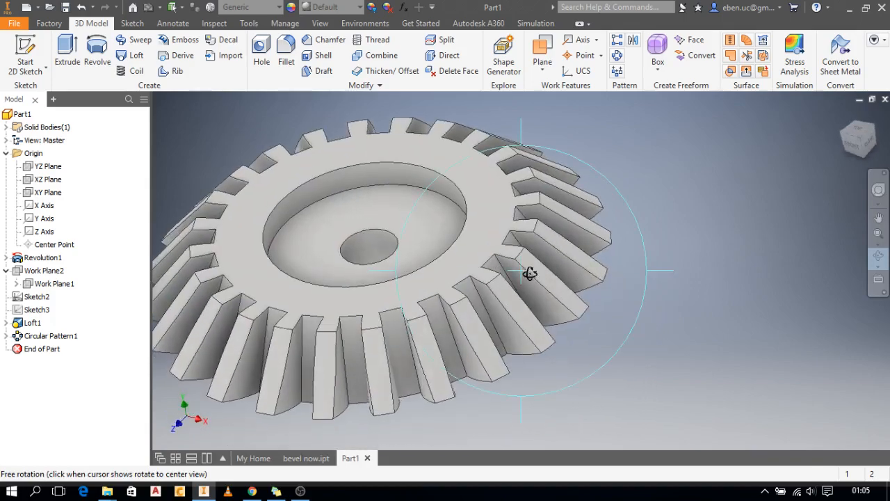
pyautogui.moveTo(497, 300); pyautogui.dragTo(501, 279)
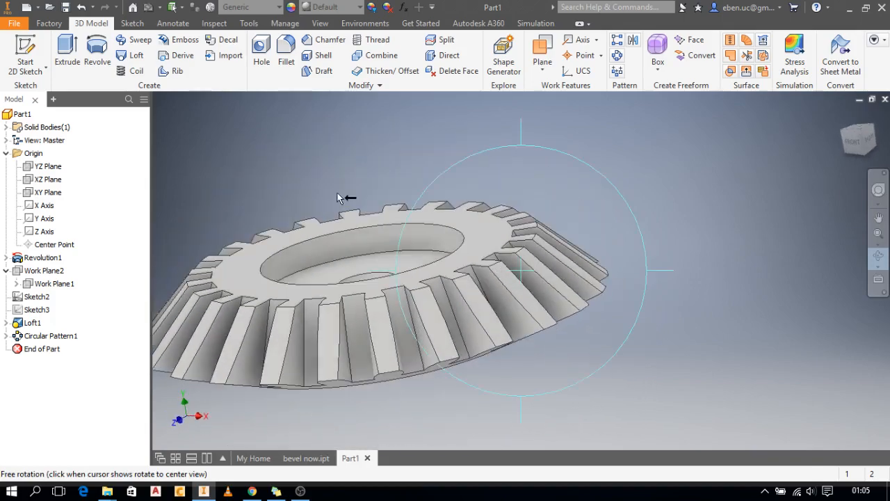
pyautogui.moveTo(348, 240); pyautogui.dragTo(434, 218, button='middle')
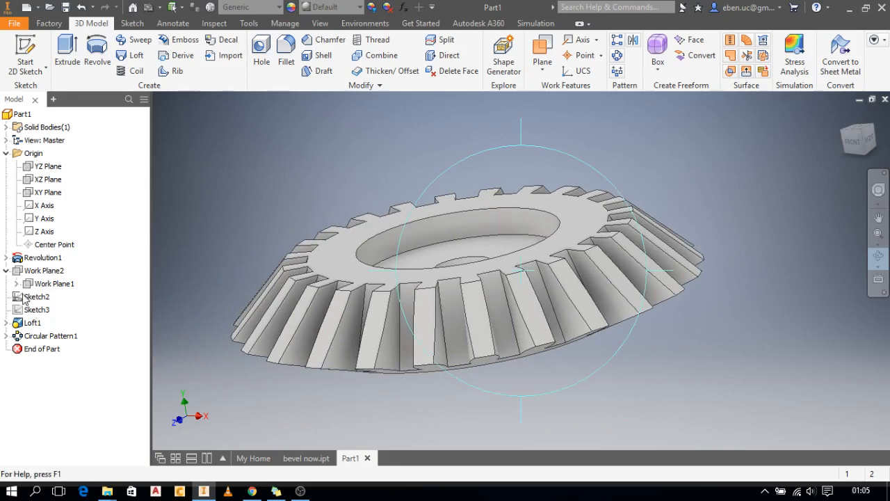
pyautogui.press('Escape')
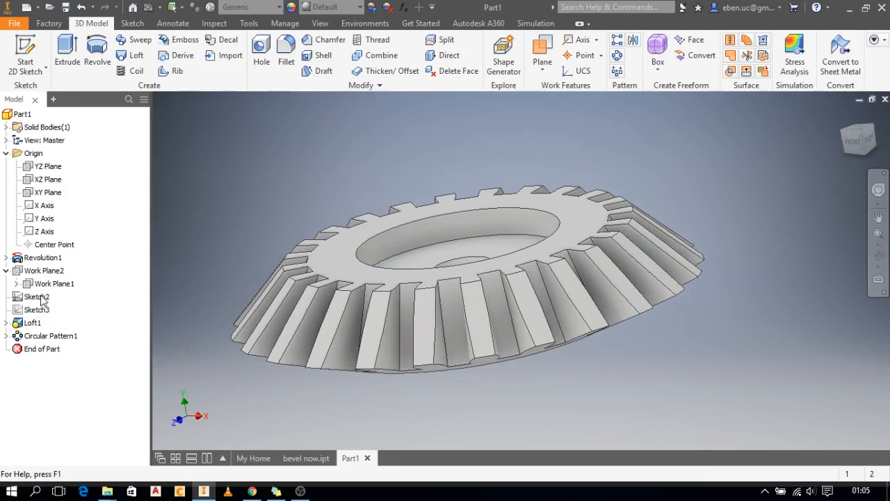
# Step: Open Sketch2, which holds the tooth-space profile on the gear's large face, for editing
pyautogui.click(42, 297)
pyautogui.rightClick(42, 297)
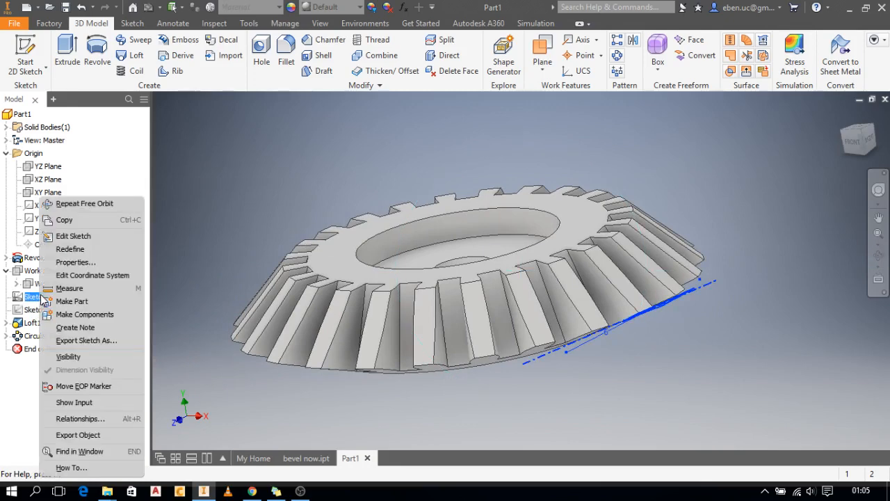
pyautogui.click(83, 240)
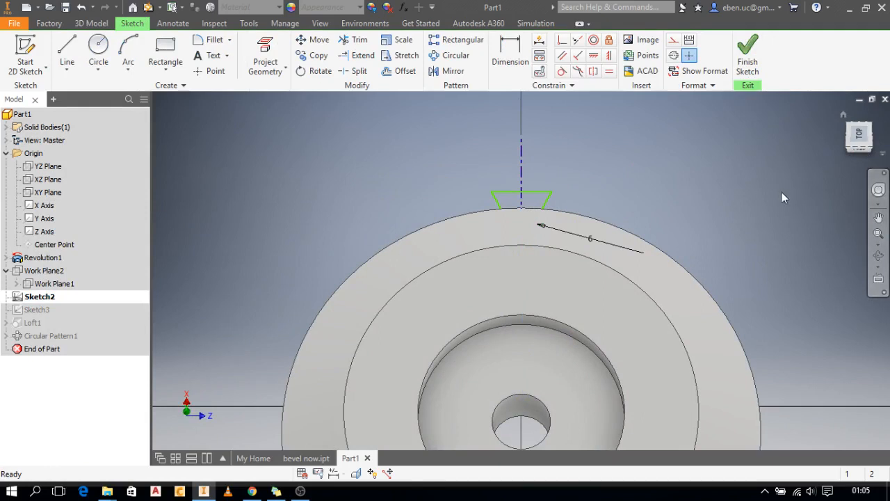
pyautogui.click(872, 139)
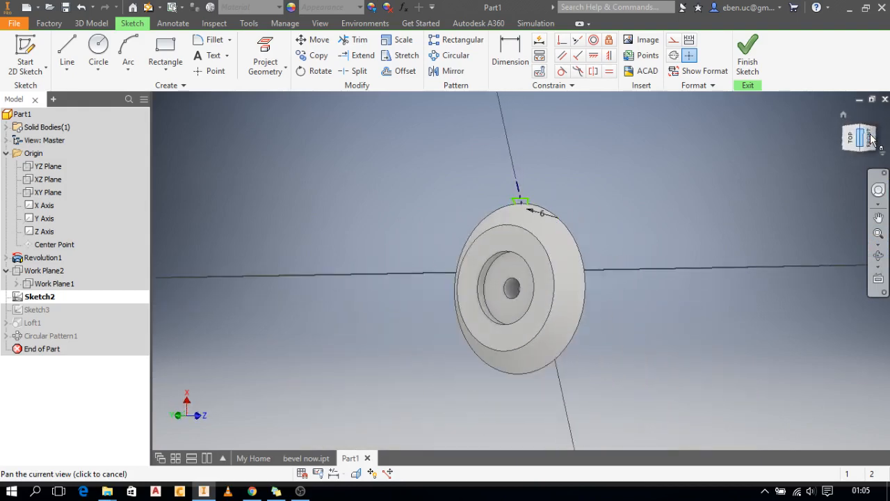
pyautogui.click(877, 141)
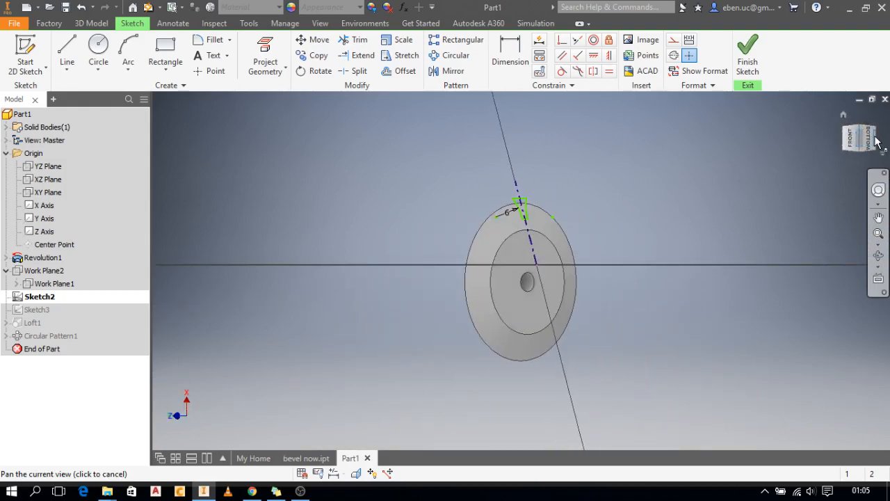
pyautogui.click(876, 141)
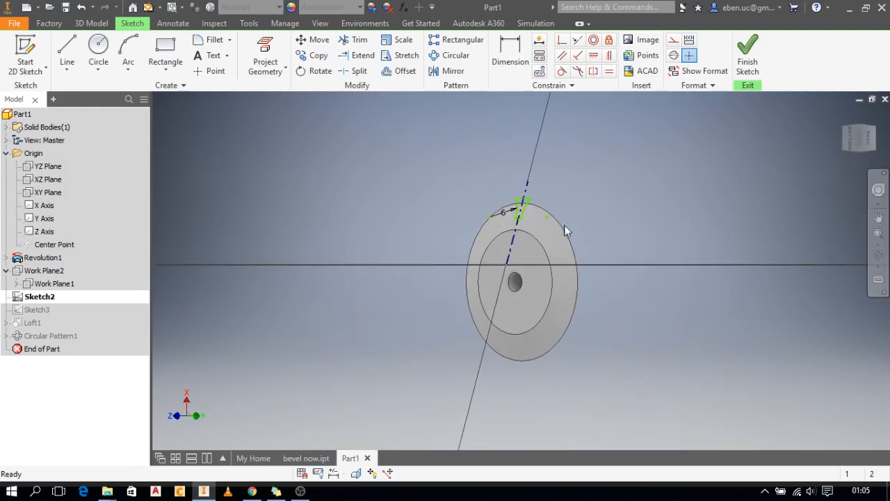
pyautogui.click(878, 255)
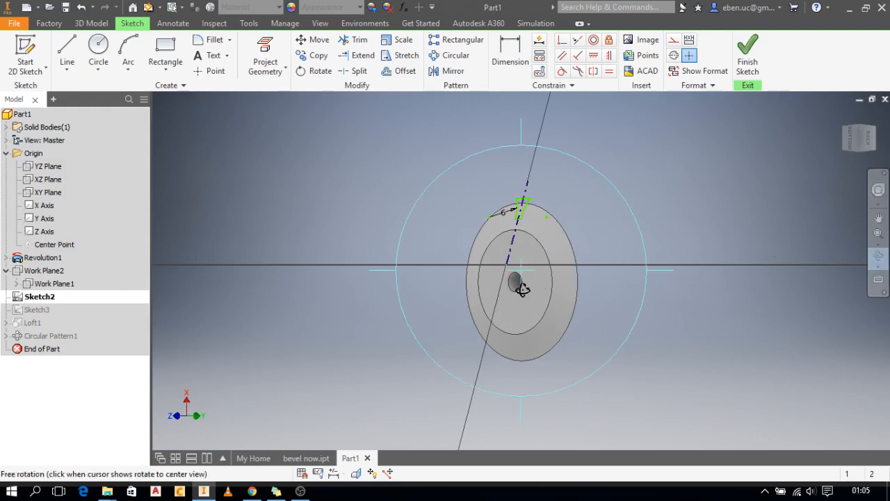
pyautogui.moveTo(517, 284); pyautogui.dragTo(533, 263)
pyautogui.scroll(-3, 521, 217)
pyautogui.scroll(-3, 521, 210)
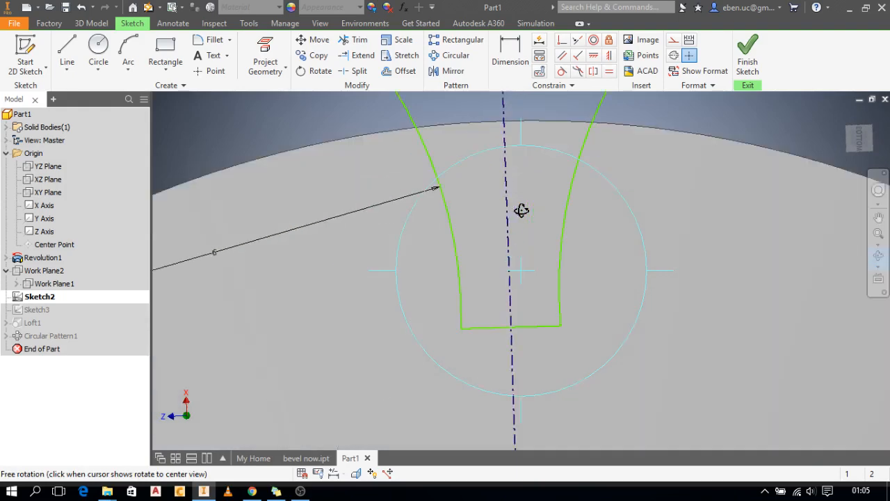
pyautogui.scroll(3, 521, 212)
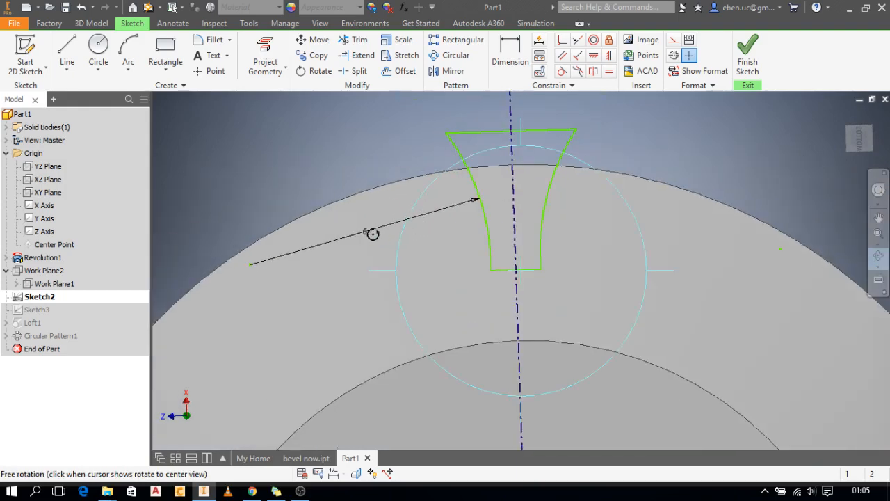
pyautogui.press('Escape')
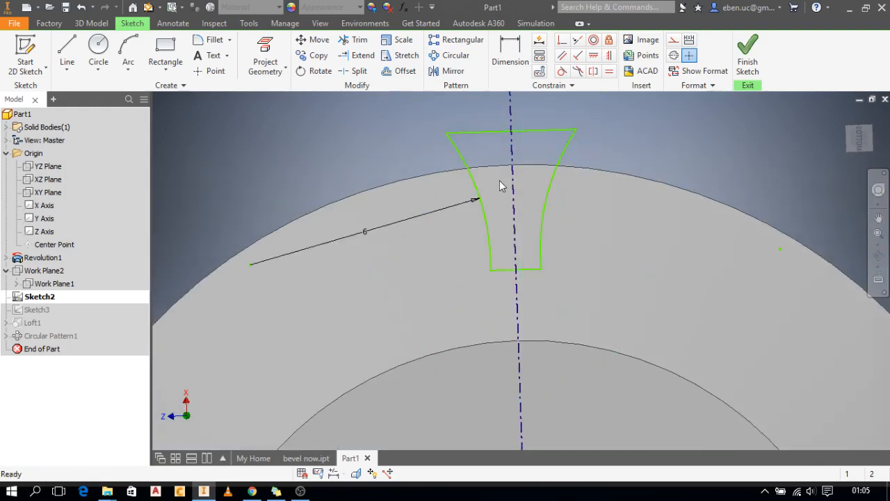
pyautogui.moveTo(508, 180); pyautogui.dragTo(507, 207, button='middle')
# Step: Dimension the wide outer edge of the tooth-space profile in Sketch2 to 3.5 mm
pyautogui.click(510, 52)
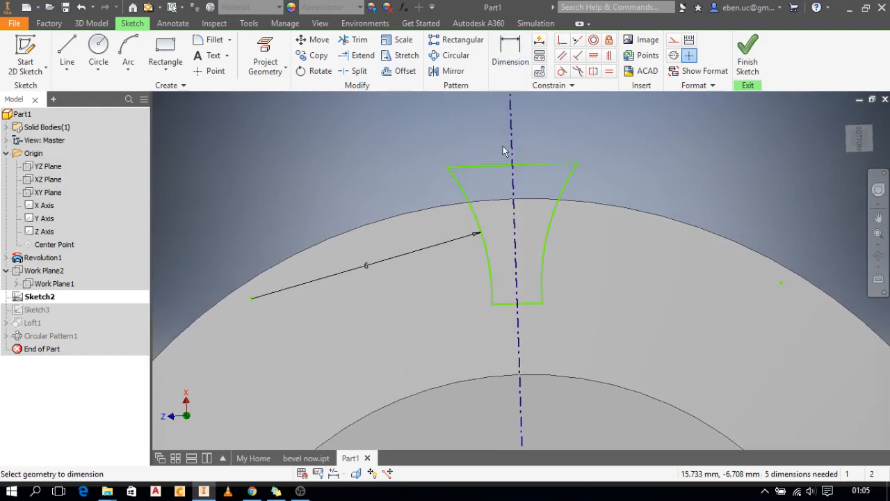
pyautogui.click(496, 170)
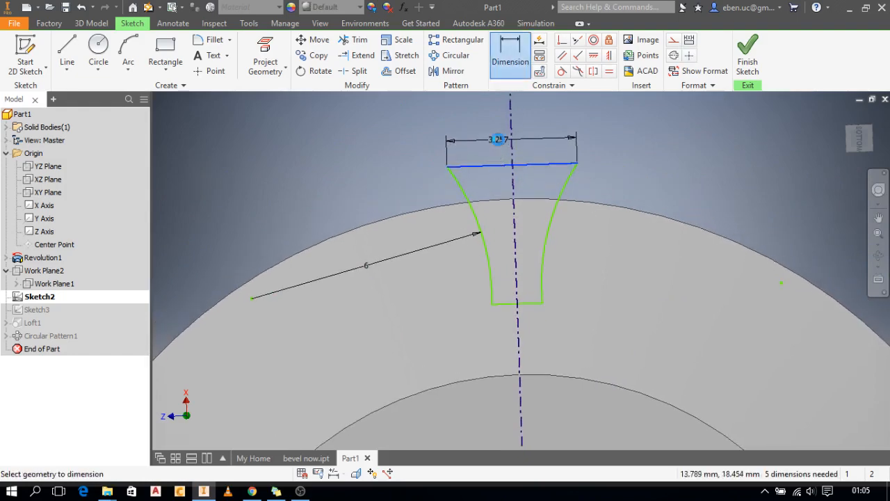
pyautogui.click(499, 142)
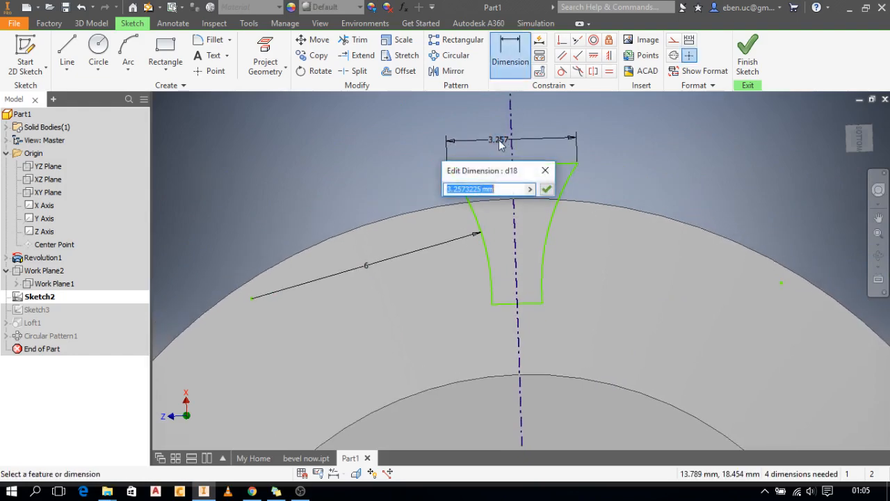
pyautogui.click(482, 190)
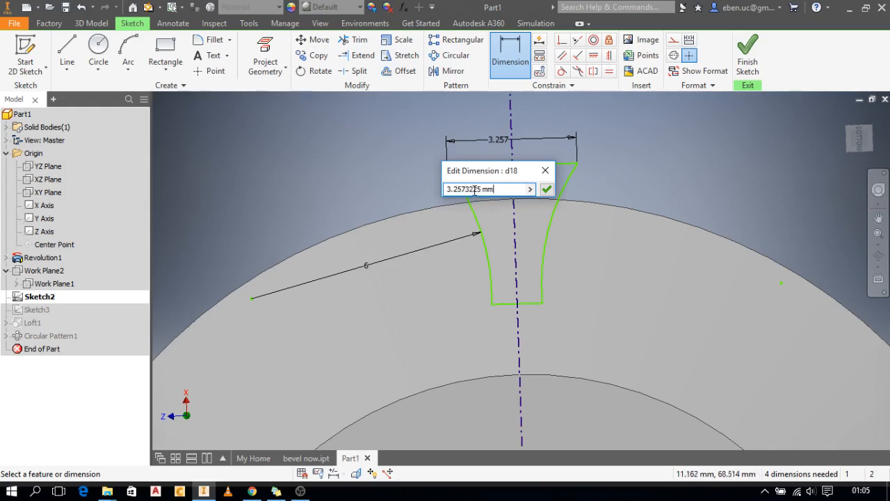
pyautogui.moveTo(482, 189); pyautogui.dragTo(457, 189)
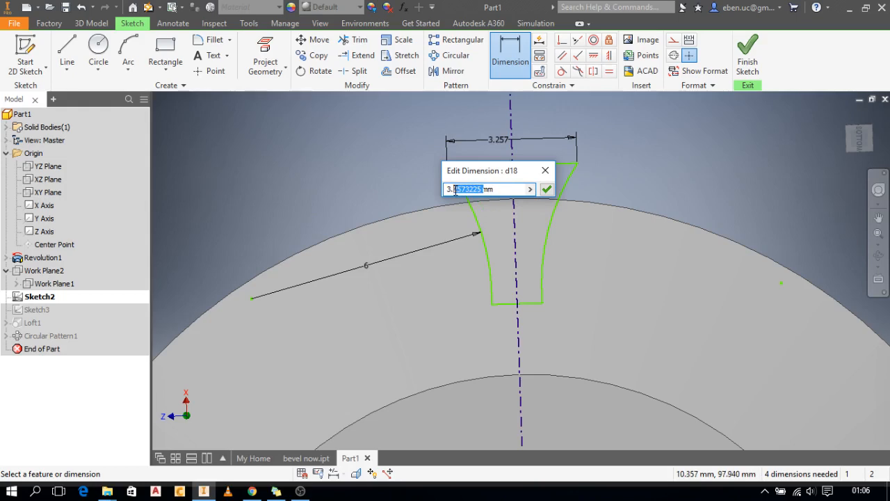
pyautogui.write('5')
pyautogui.click(546, 189)
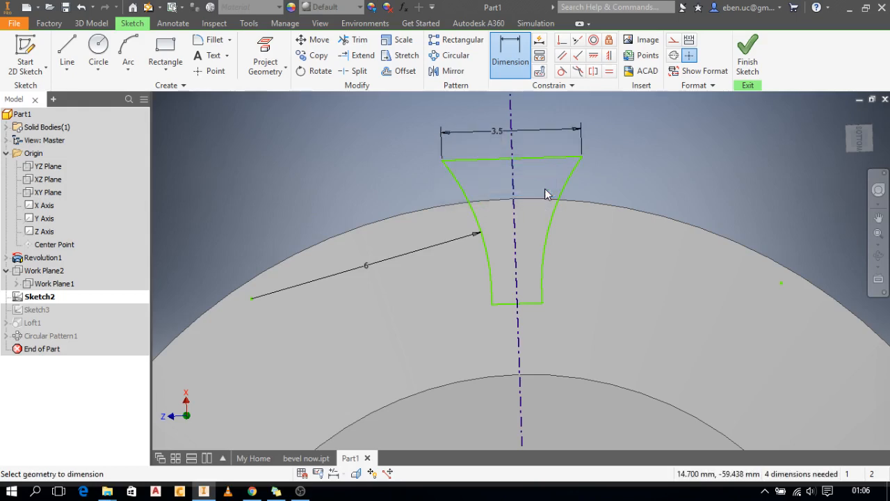
# Step: Dimension the narrow inner edge of the tooth-space profile to 1.3 mm and finish the sketch
pyautogui.click(533, 305)
pyautogui.click(528, 327)
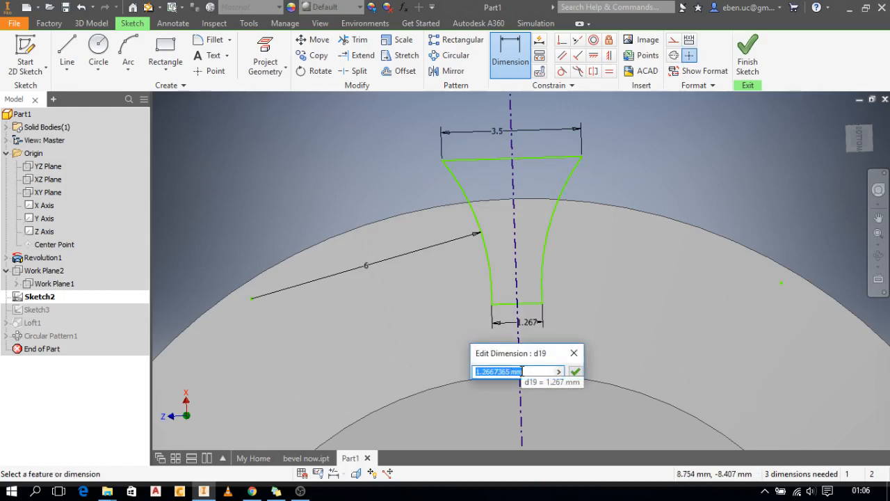
pyautogui.write('1')
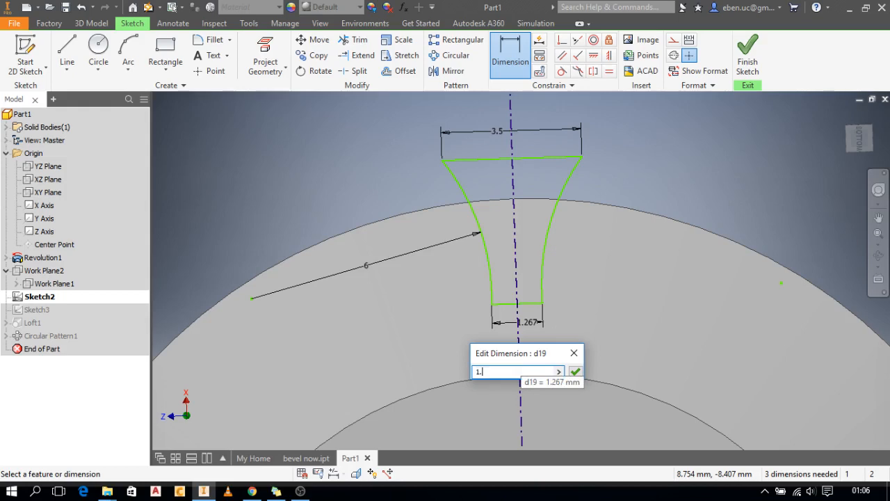
pyautogui.write('.3')
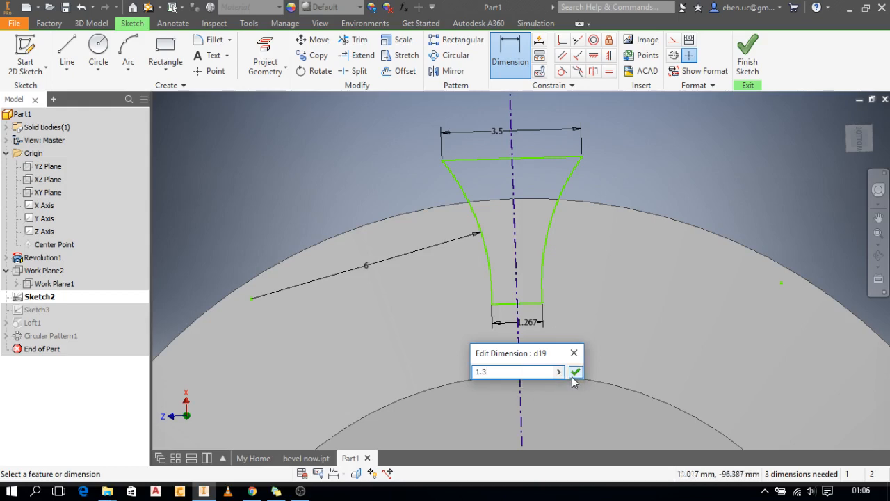
pyautogui.click(575, 372)
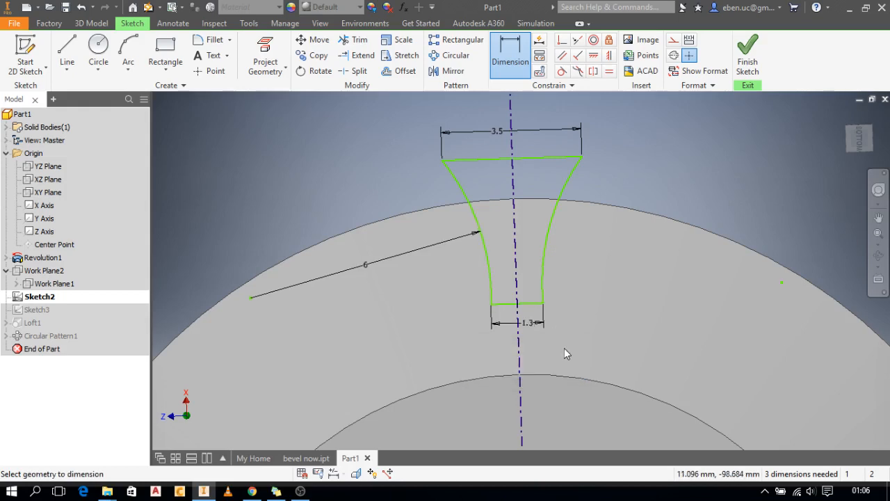
pyautogui.click(743, 61)
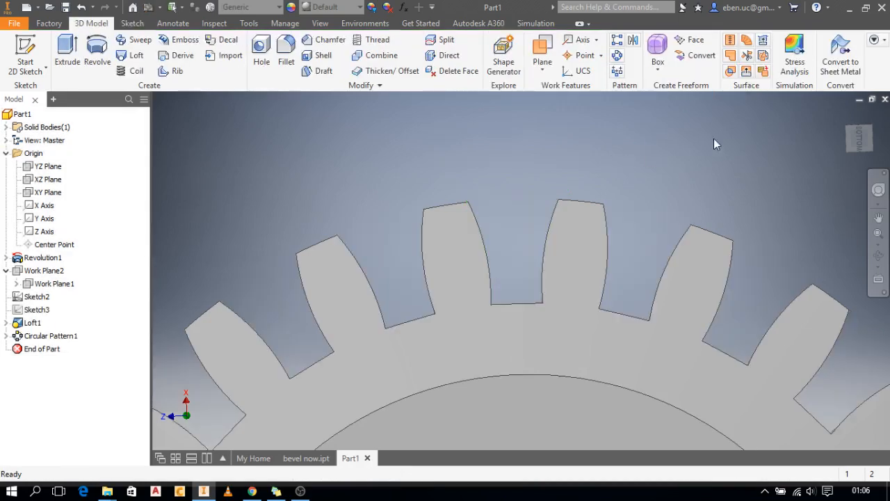
pyautogui.click(844, 115)
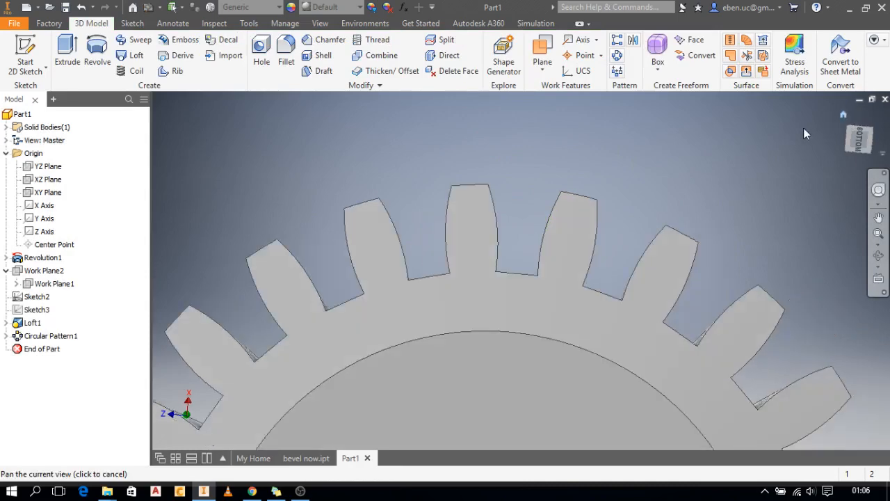
pyautogui.click(875, 257)
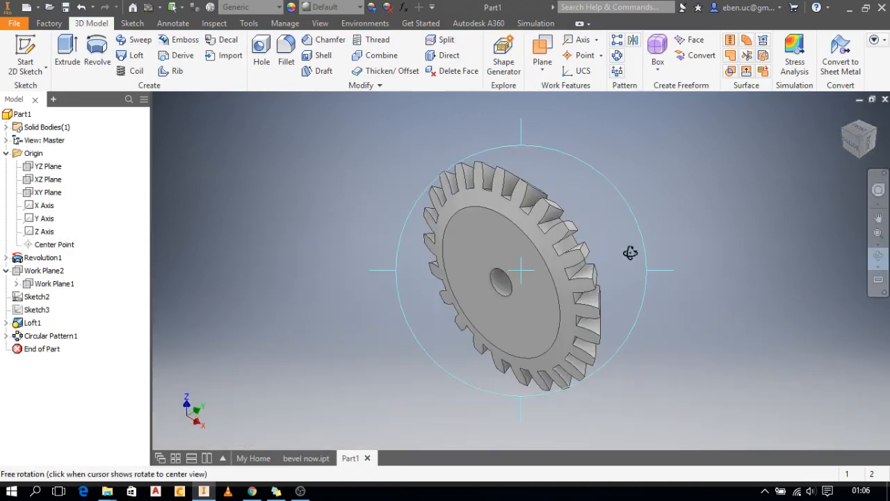
pyautogui.moveTo(533, 274); pyautogui.dragTo(438, 164)
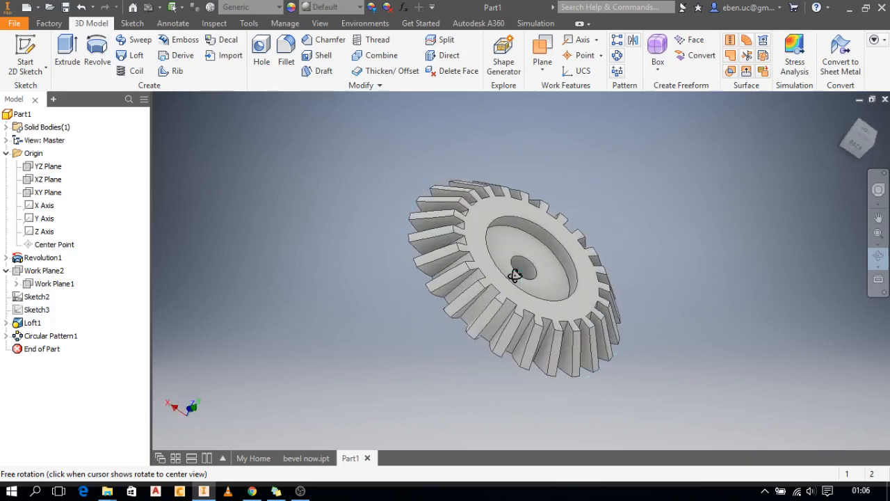